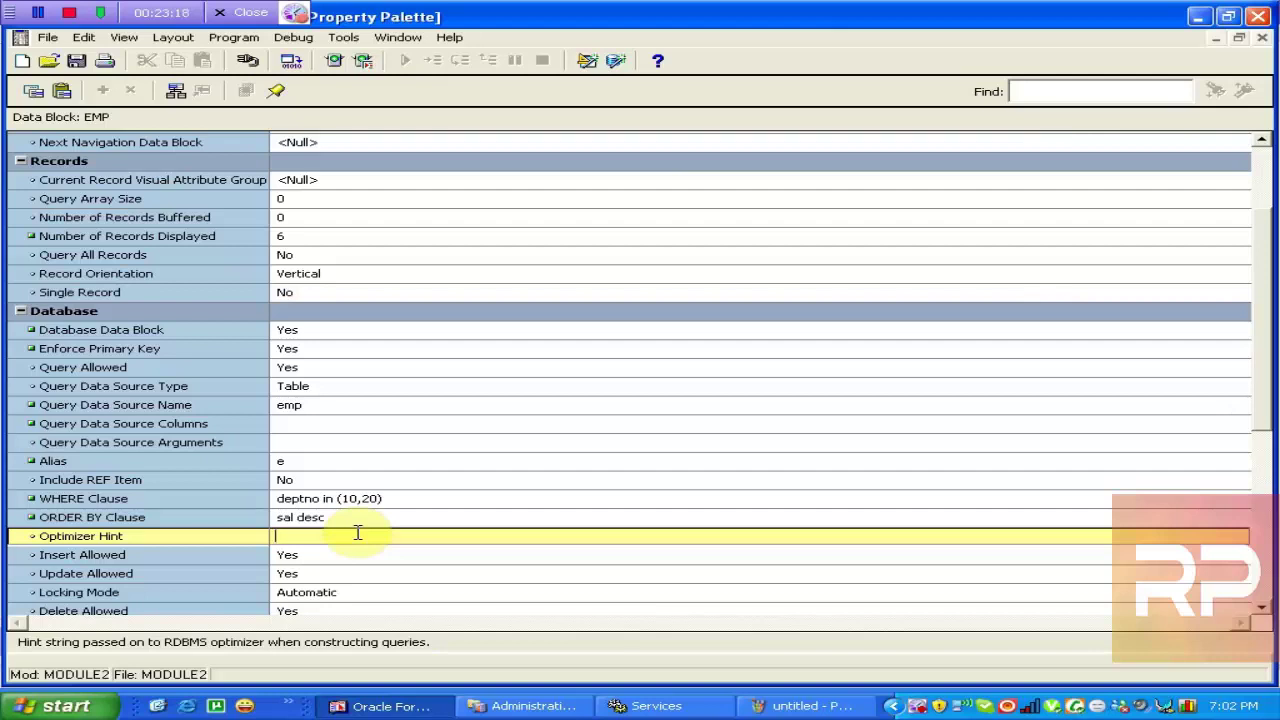
Set the EMP data block's Optimizer Hint to /* index(idx_deptno) */
text(/)
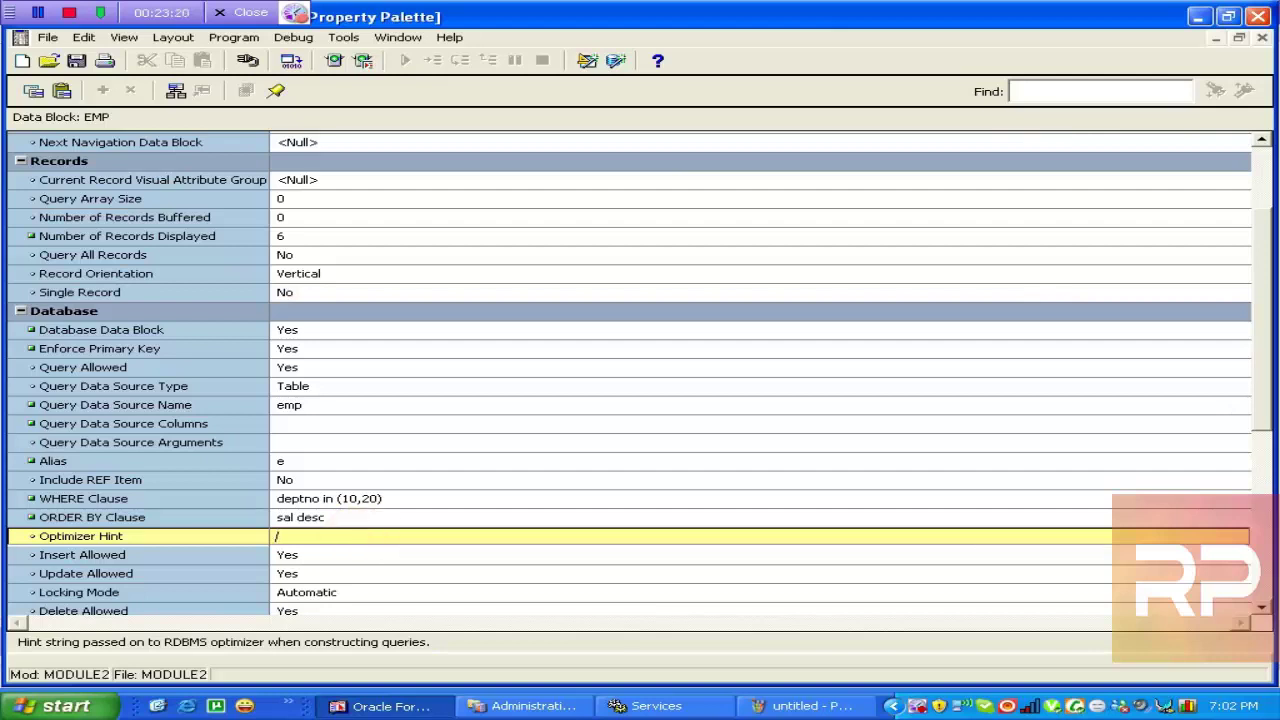
text(* index(idx_deptno)  )
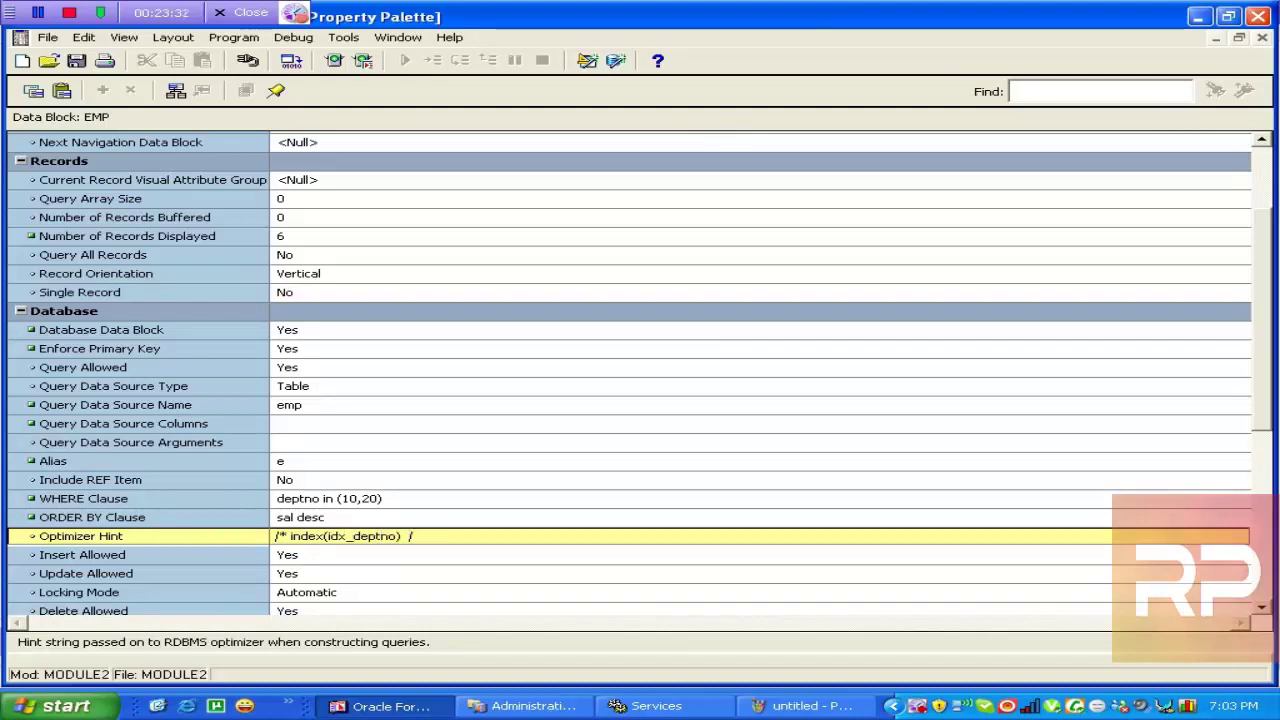
text(*/)
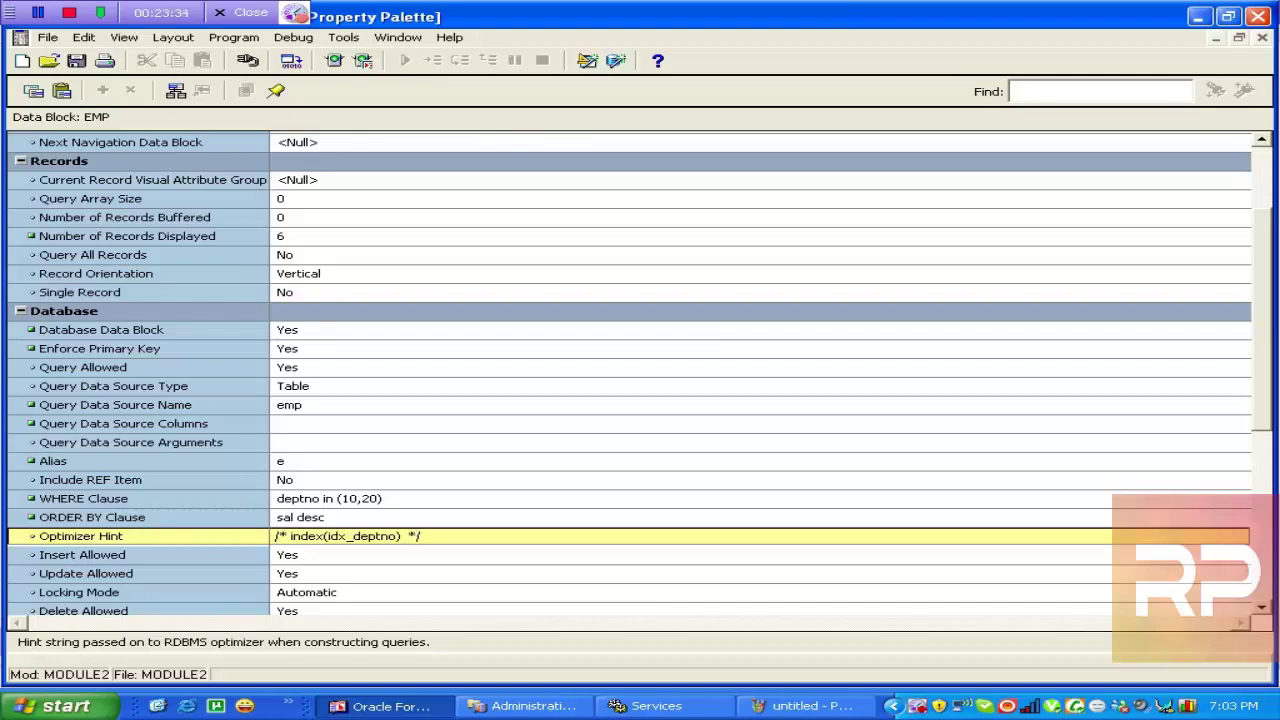
click(452, 517)
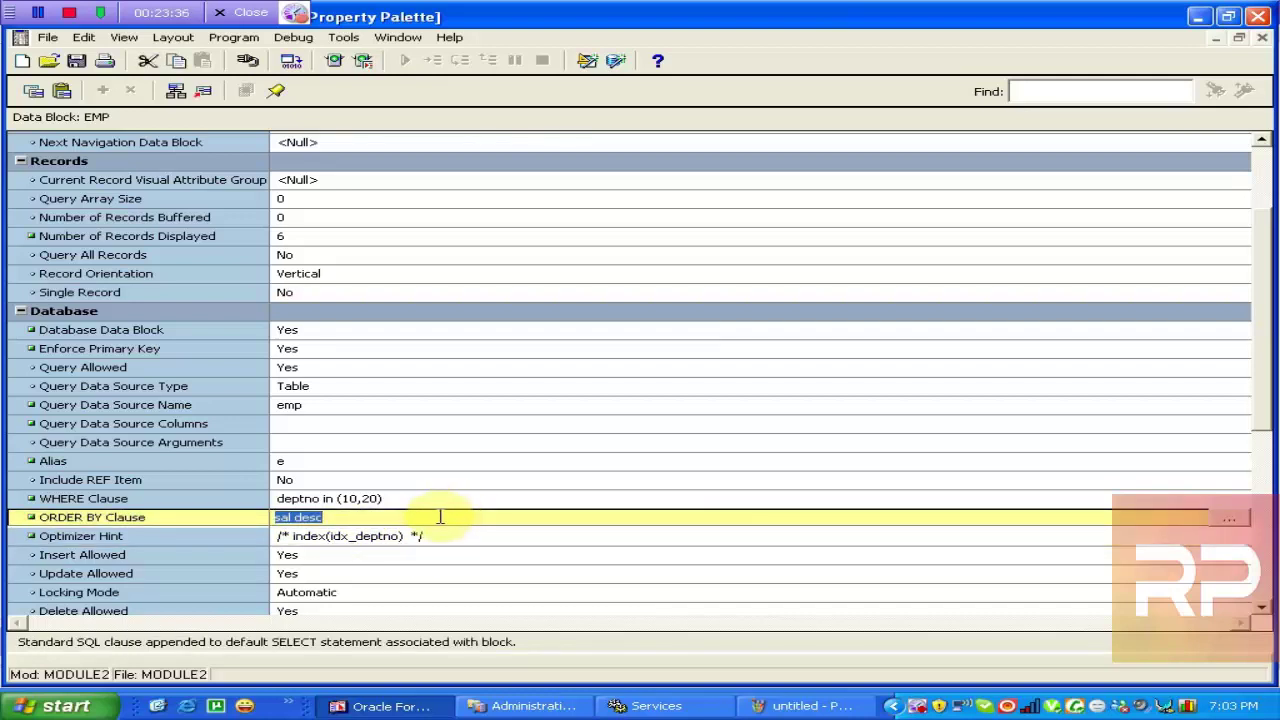
click(420, 535)
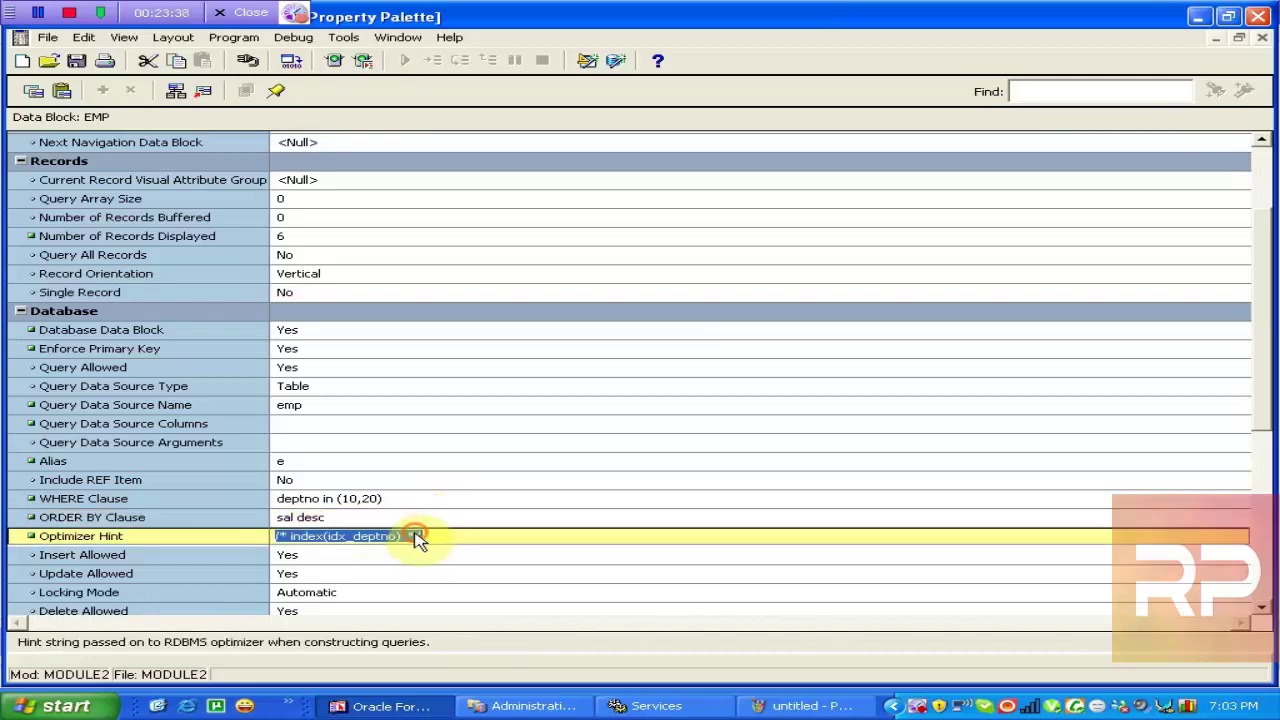
click(400, 536)
drag(400, 536, 292, 536)
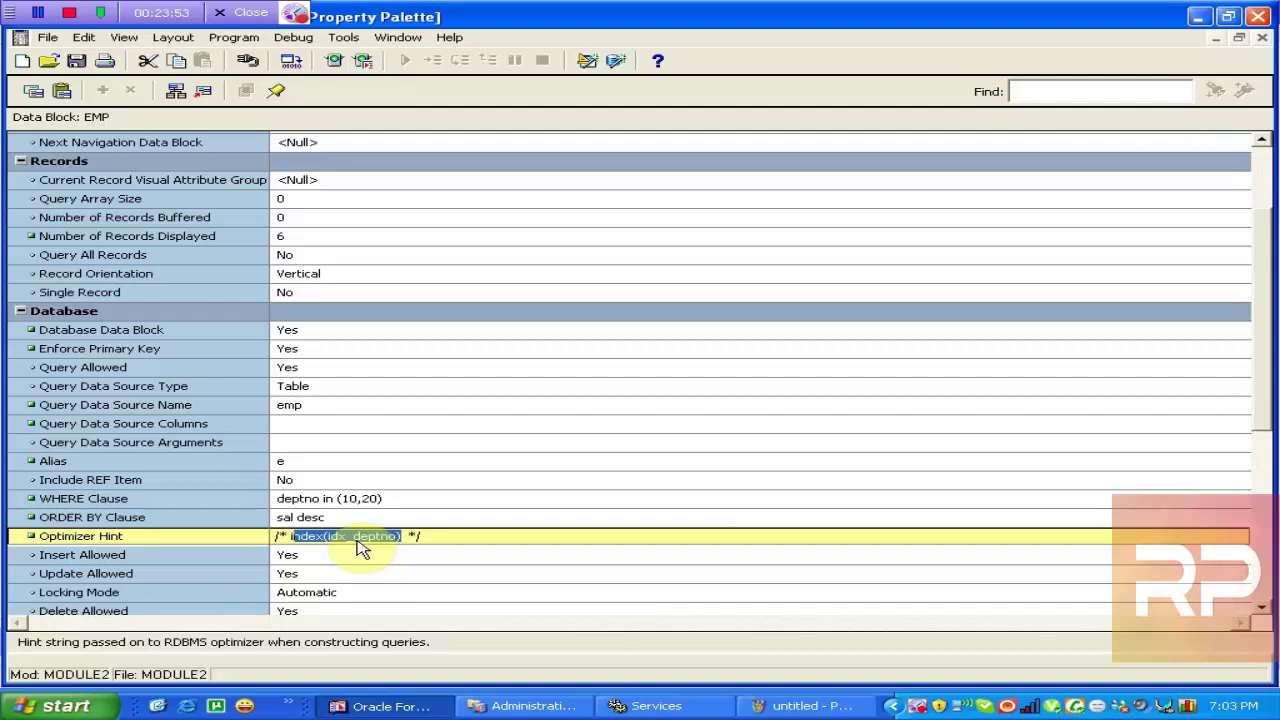
Review the EMP block's Insert, Update and Delete Allowed properties and the available options for Locking Mode and Key Mode
click(333, 557)
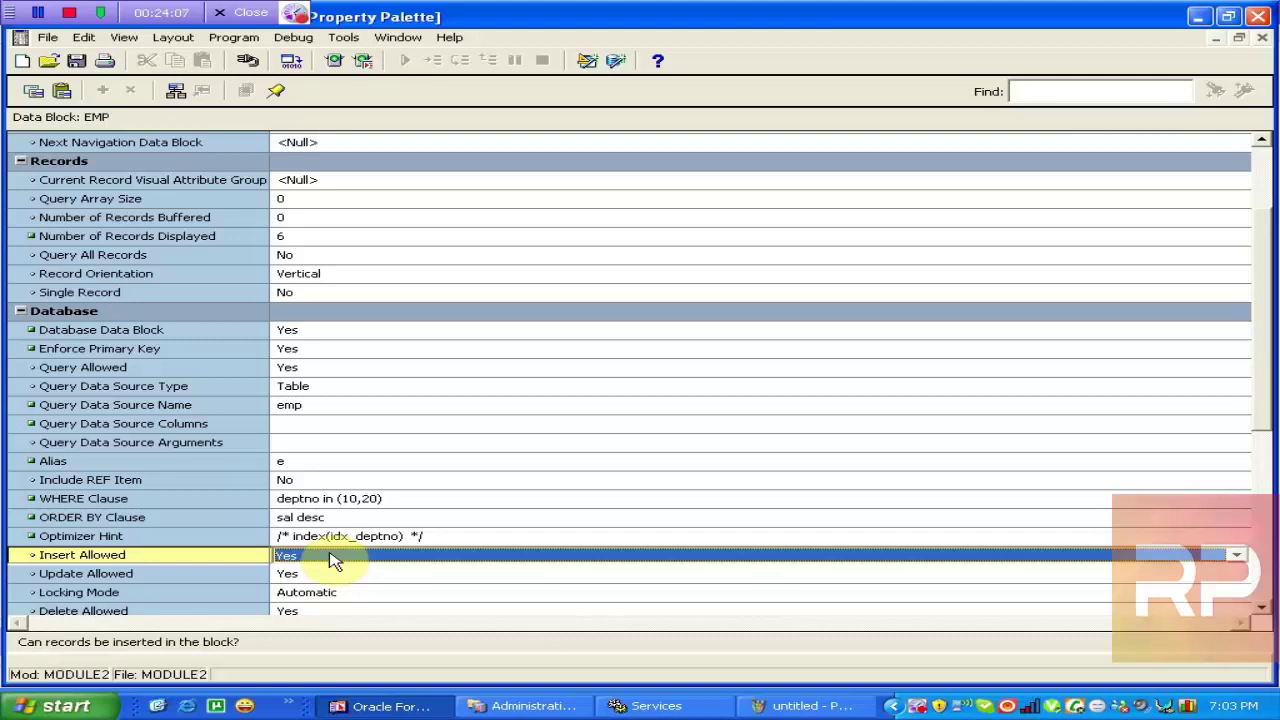
click(323, 576)
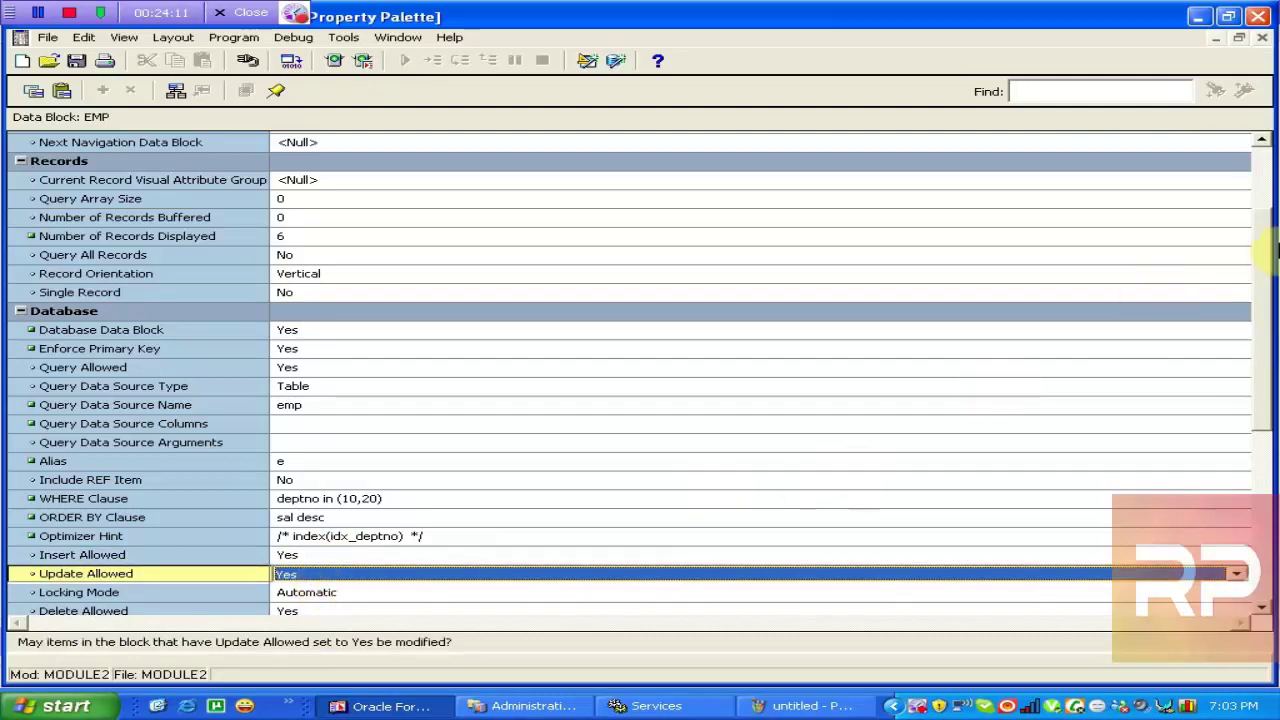
drag(1266, 251, 1265, 289)
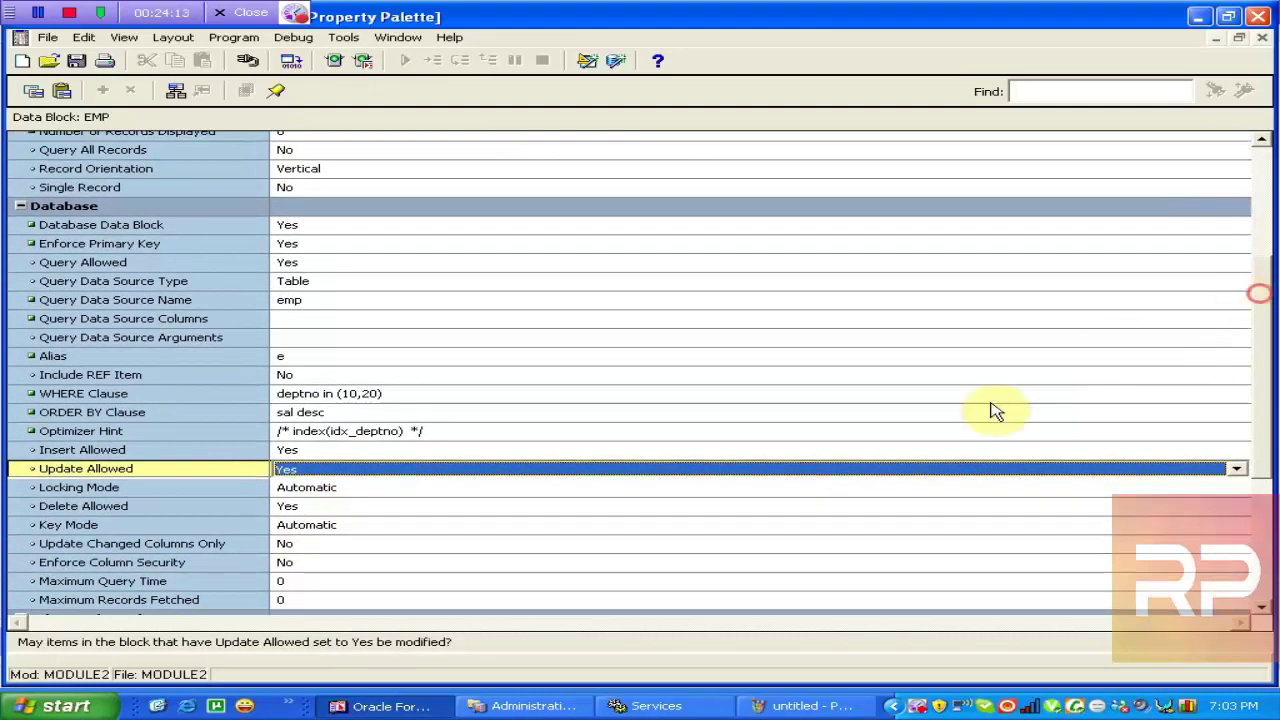
click(344, 490)
click(347, 490)
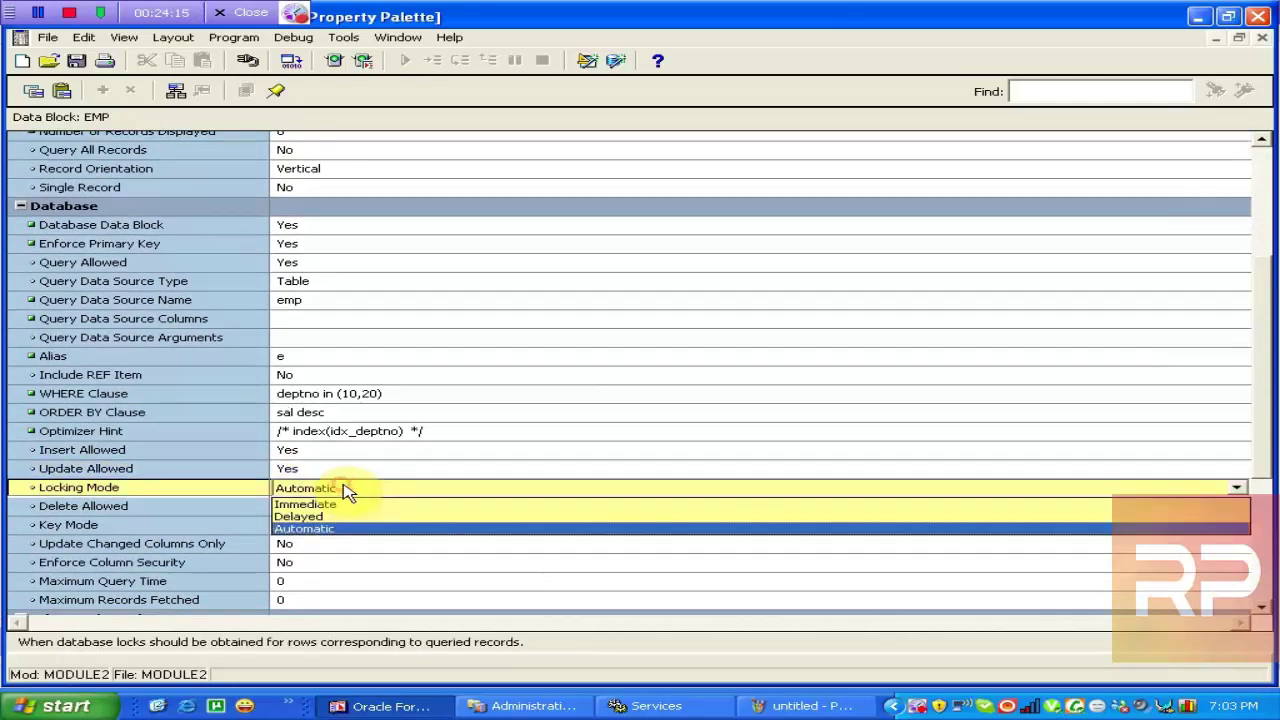
click(347, 490)
click(310, 508)
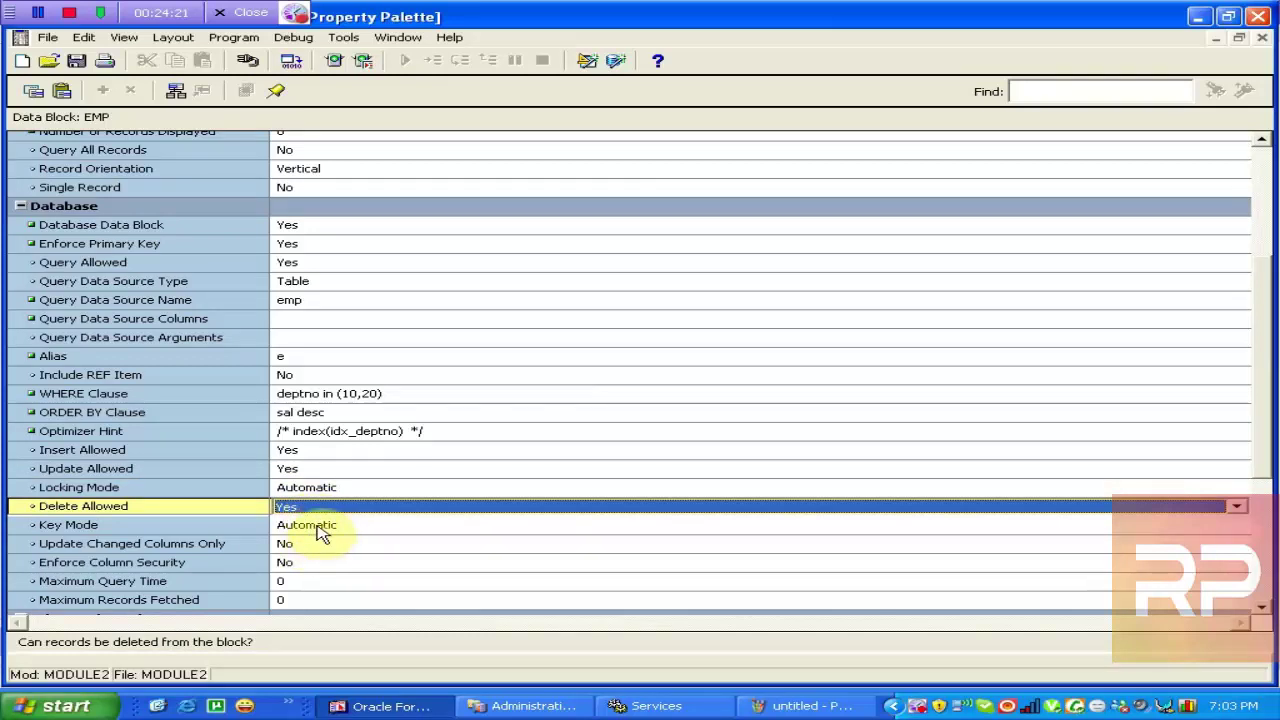
click(318, 530)
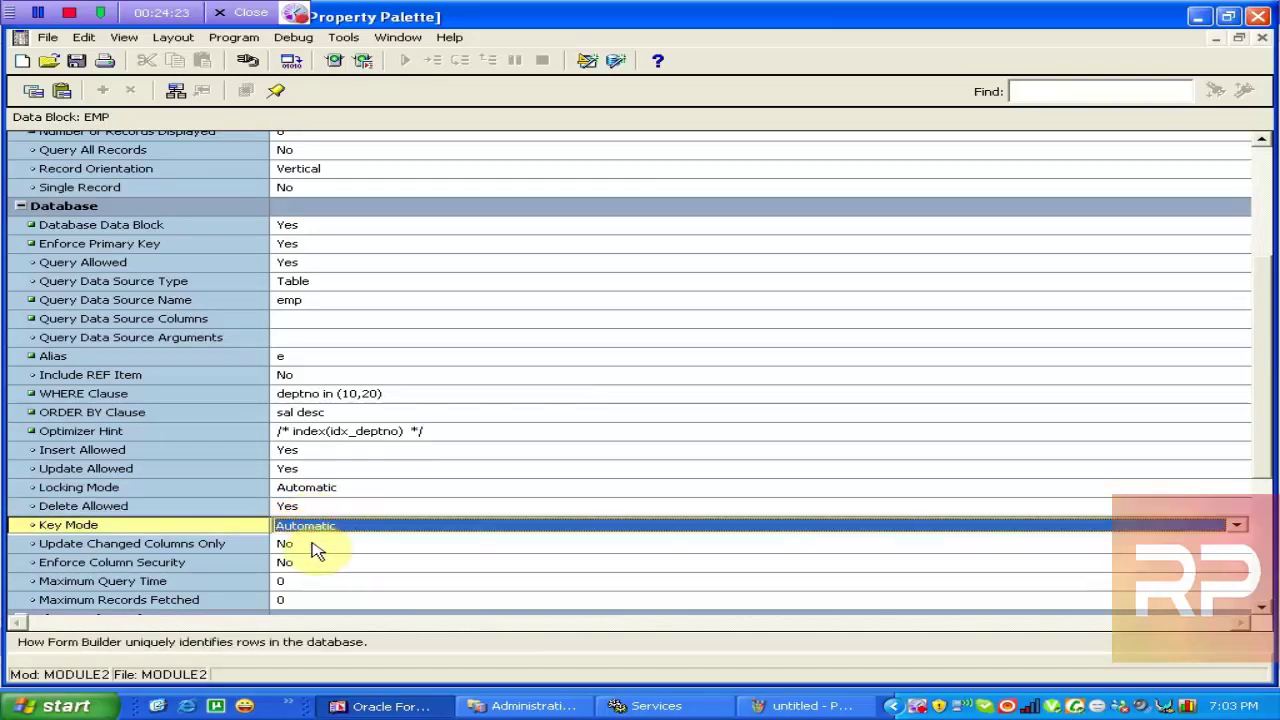
click(312, 528)
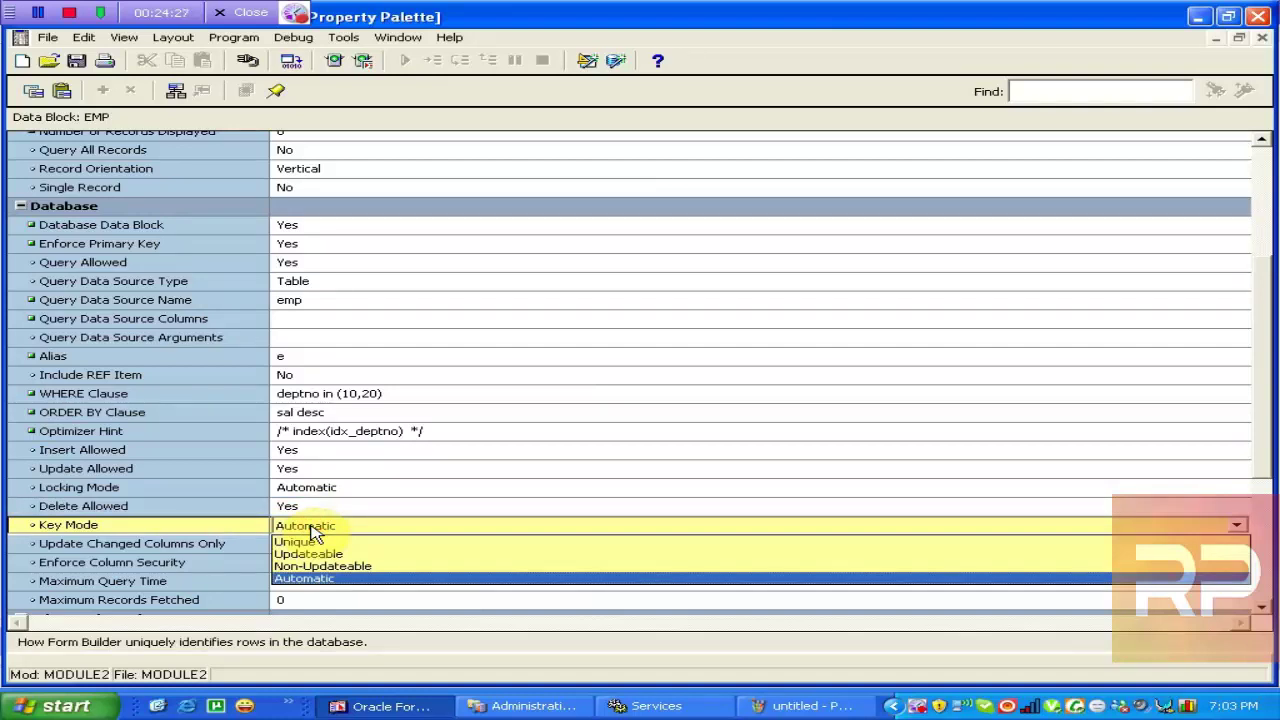
click(311, 528)
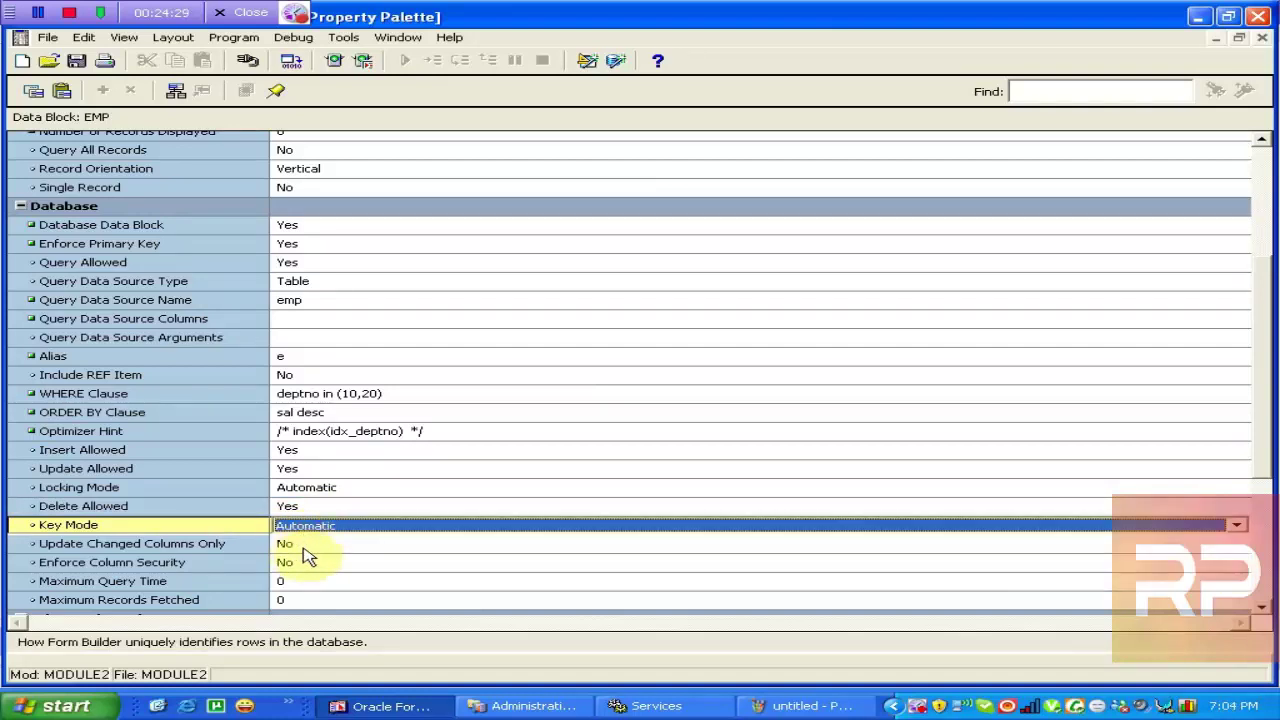
Set both Update Changed Columns Only and Enforce Column Security to Yes for the EMP block
click(304, 549)
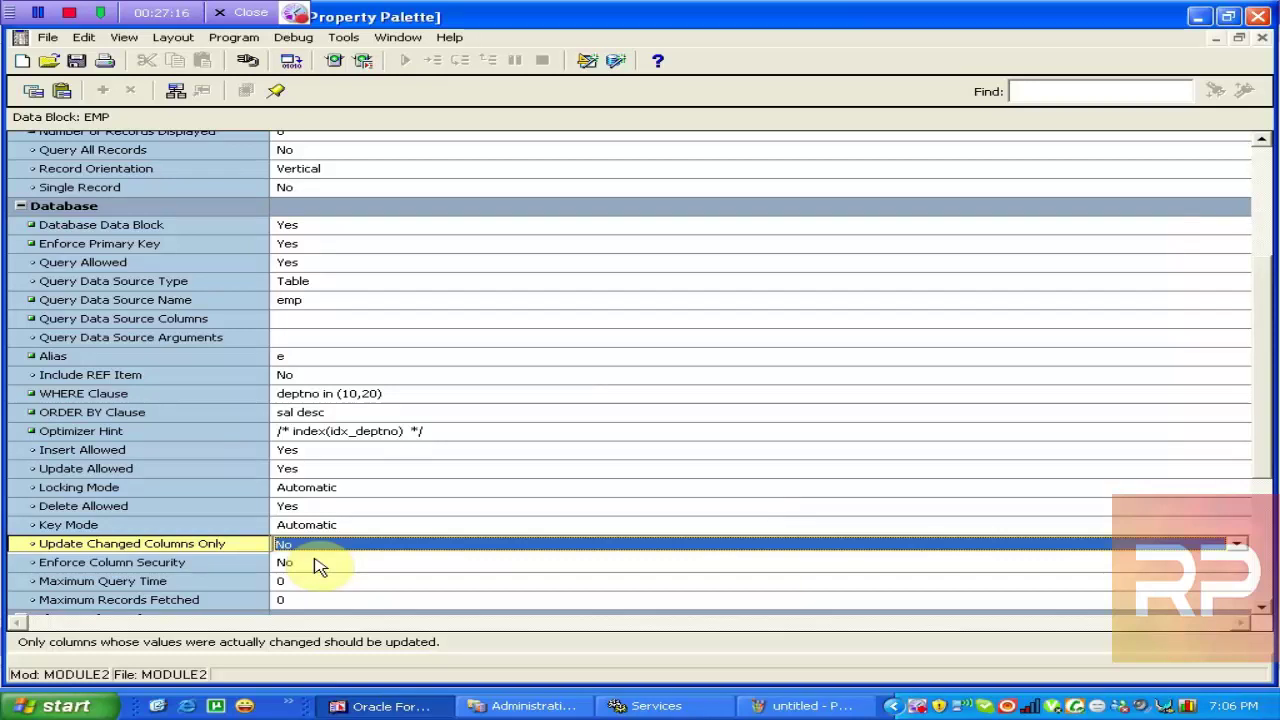
click(325, 548)
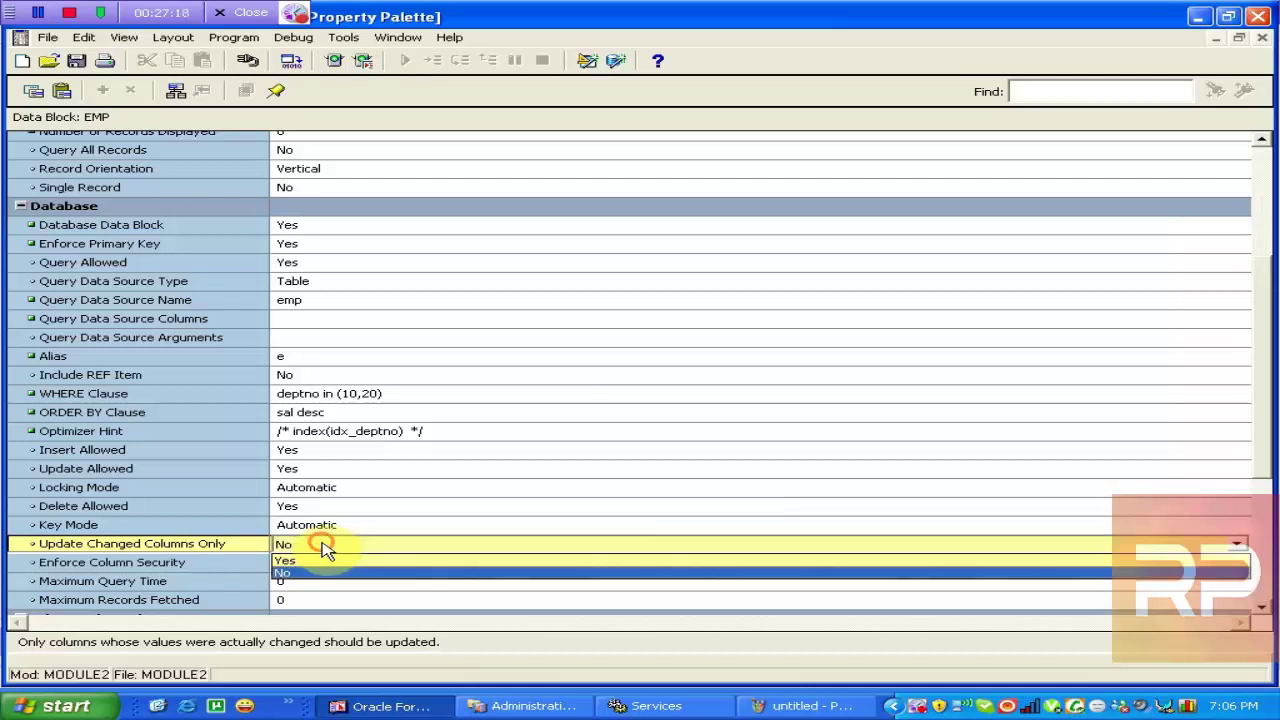
click(322, 563)
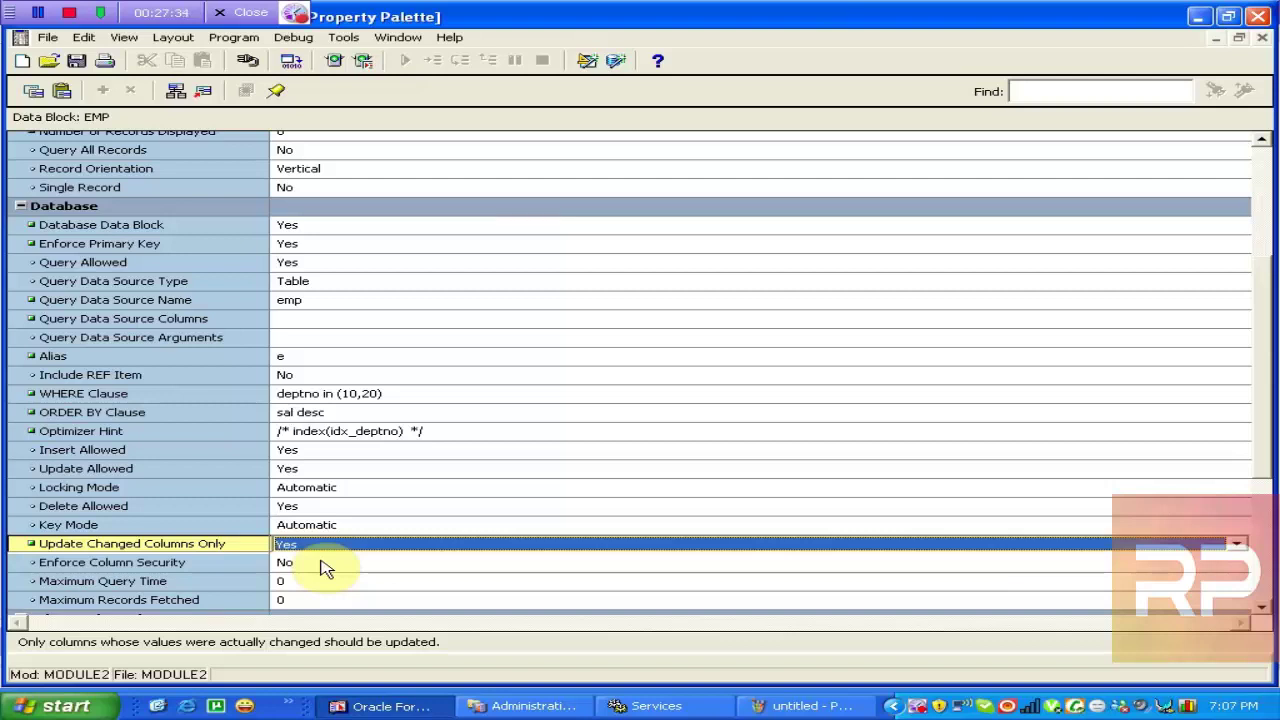
click(322, 565)
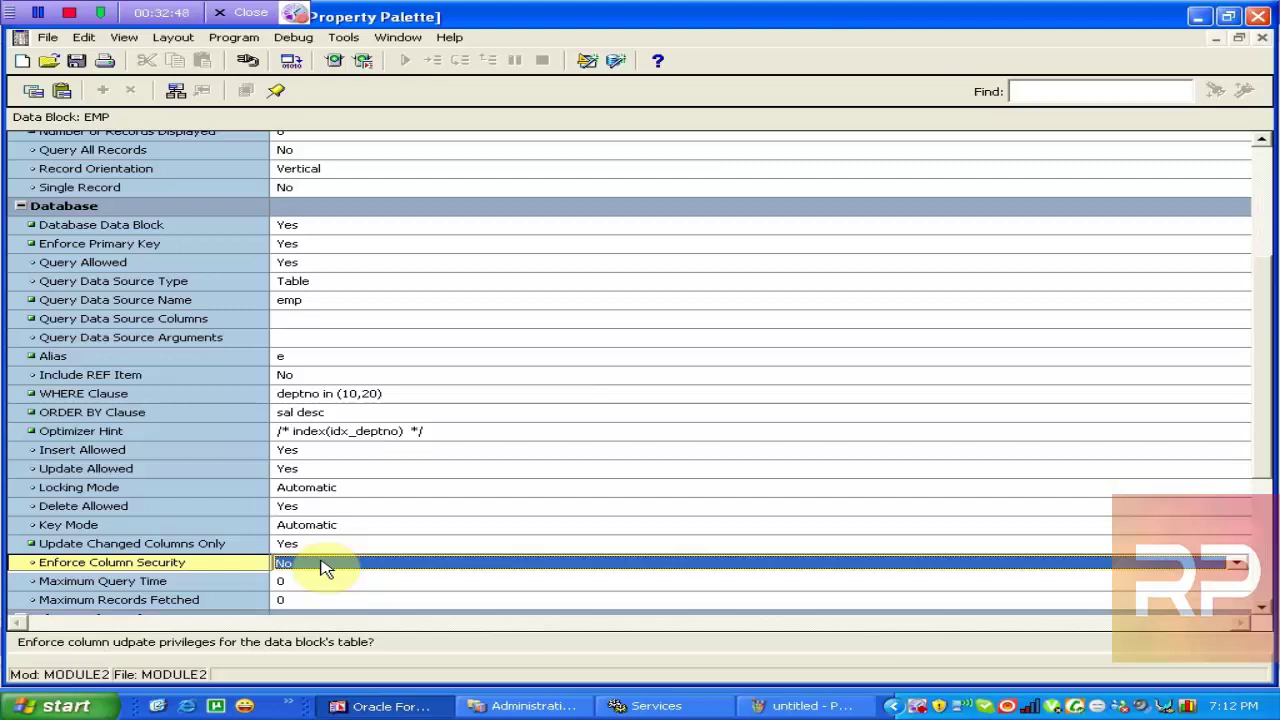
click(320, 565)
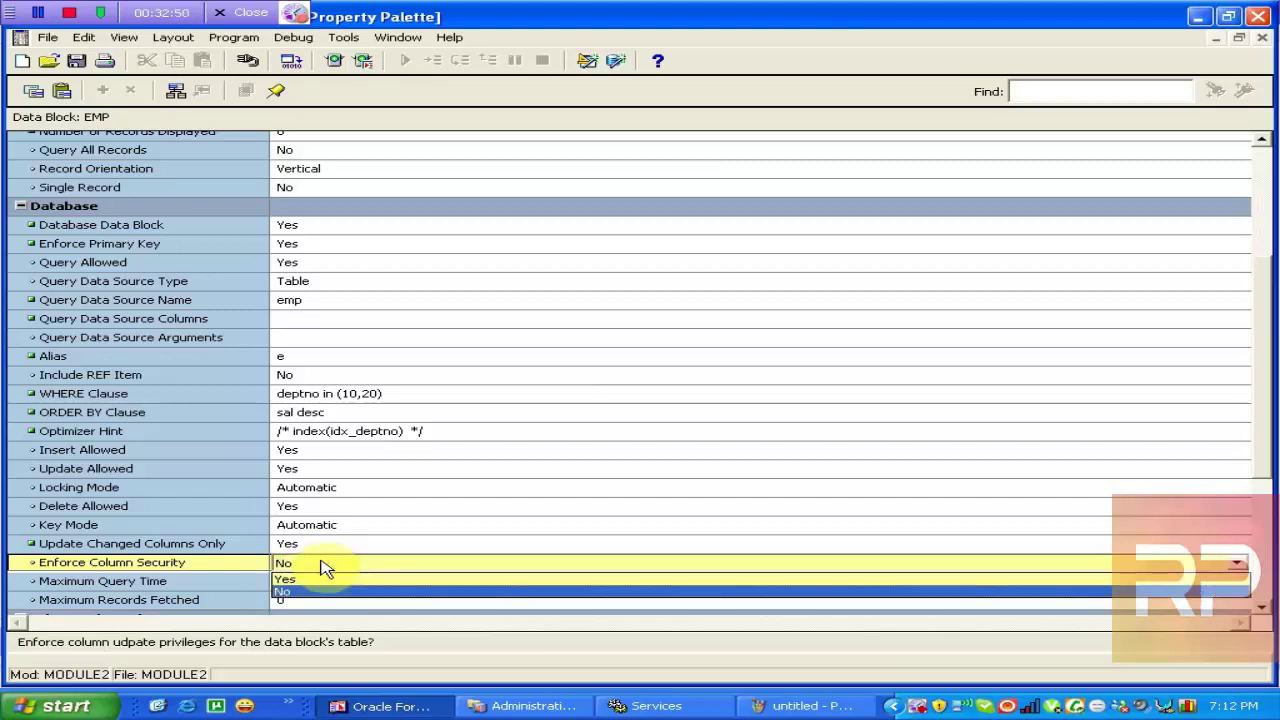
click(324, 587)
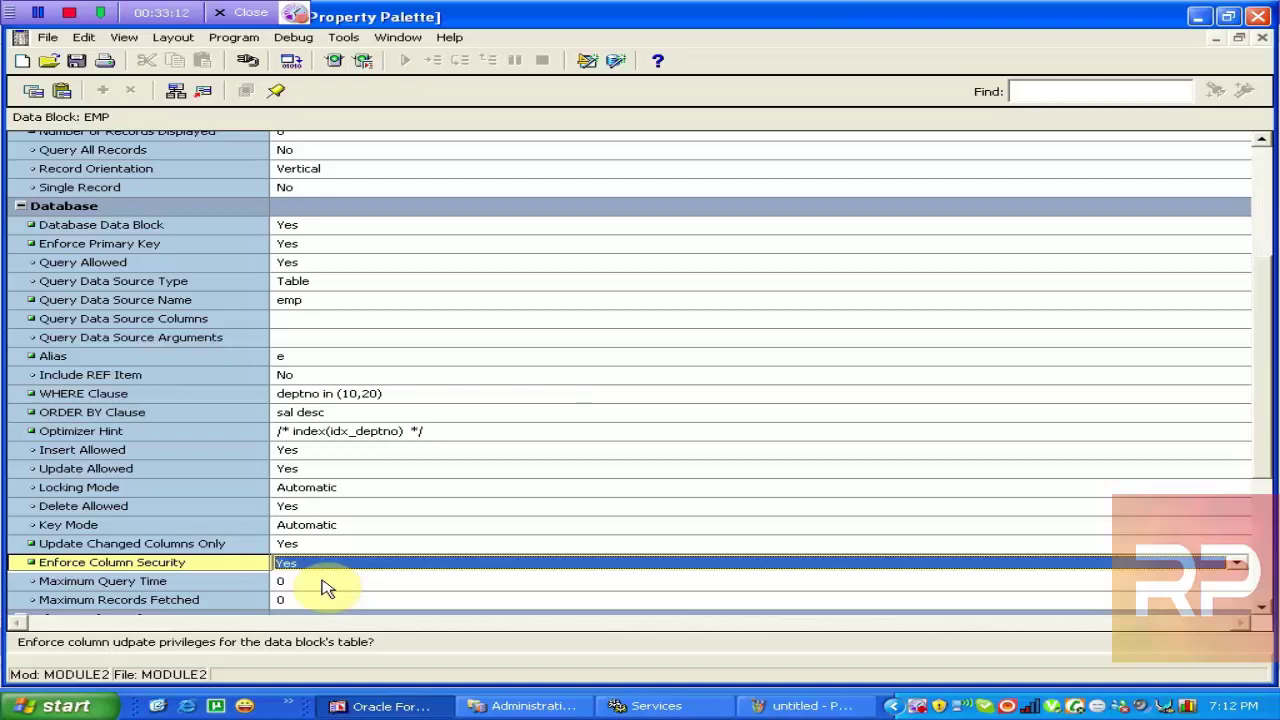
Set the EMP block's Maximum Query Time to 5 and its Maximum Records Fetched to 5
click(324, 589)
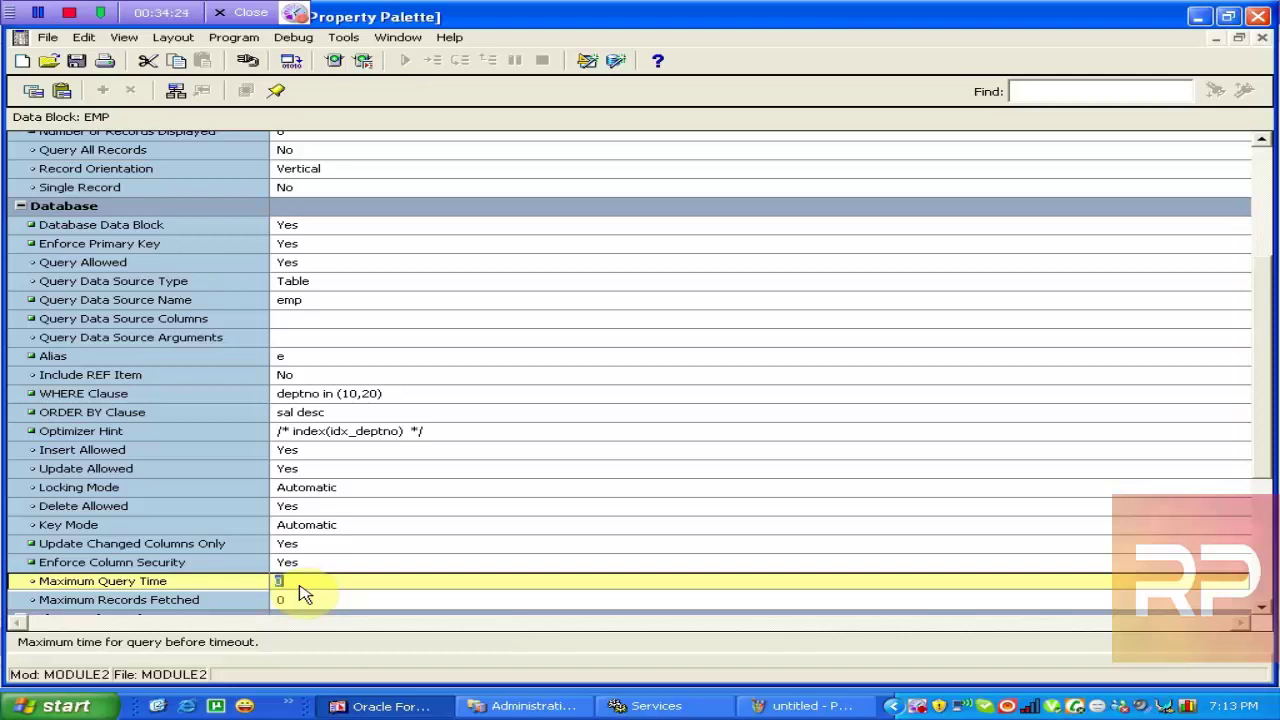
text(5)
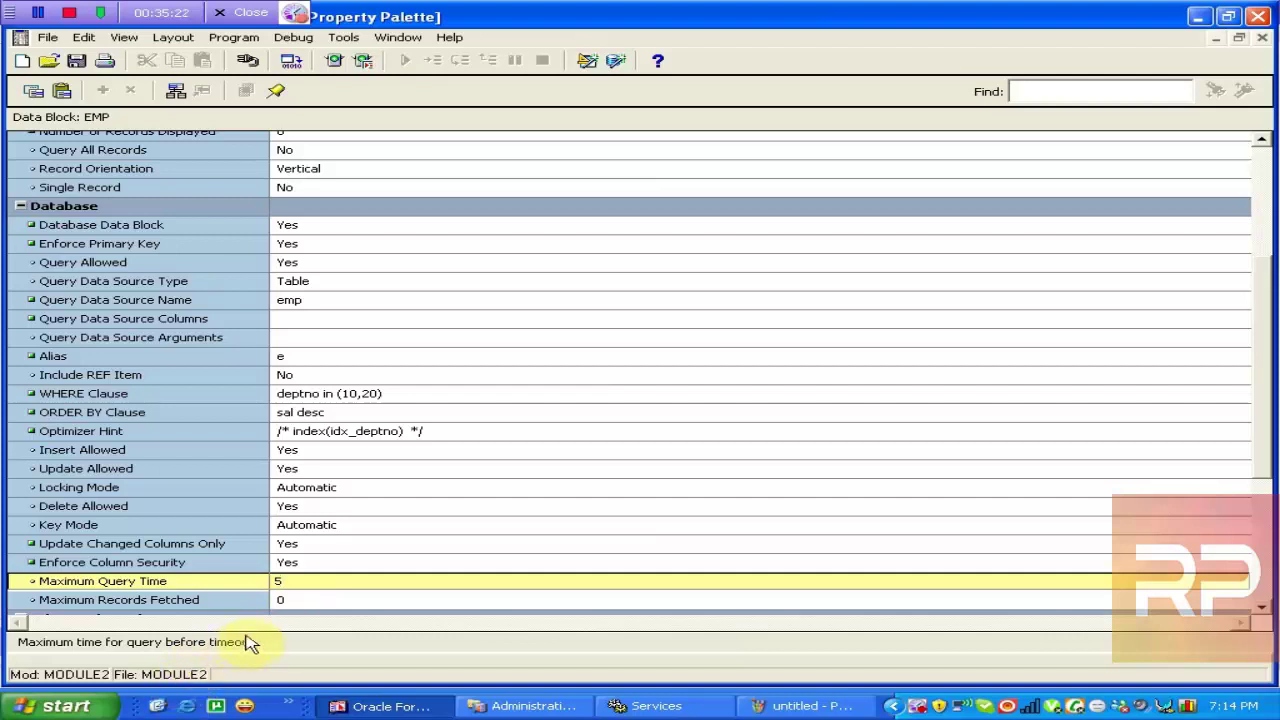
click(298, 602)
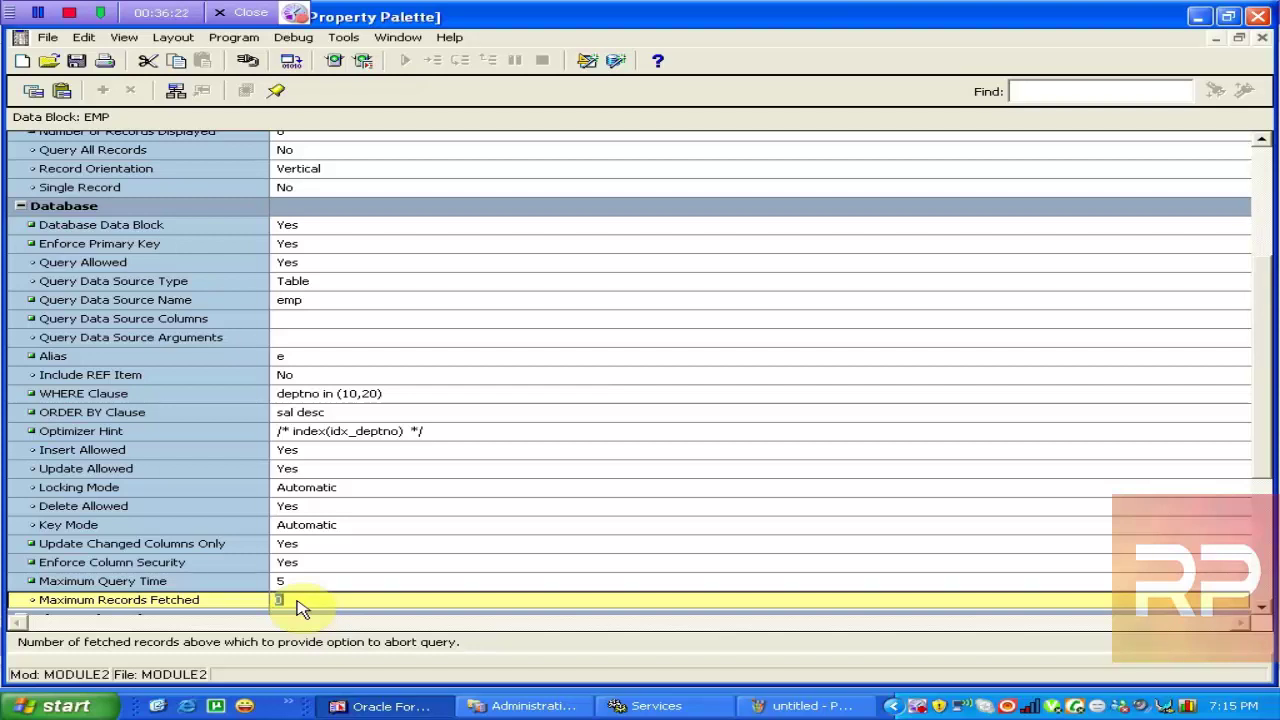
text(5)
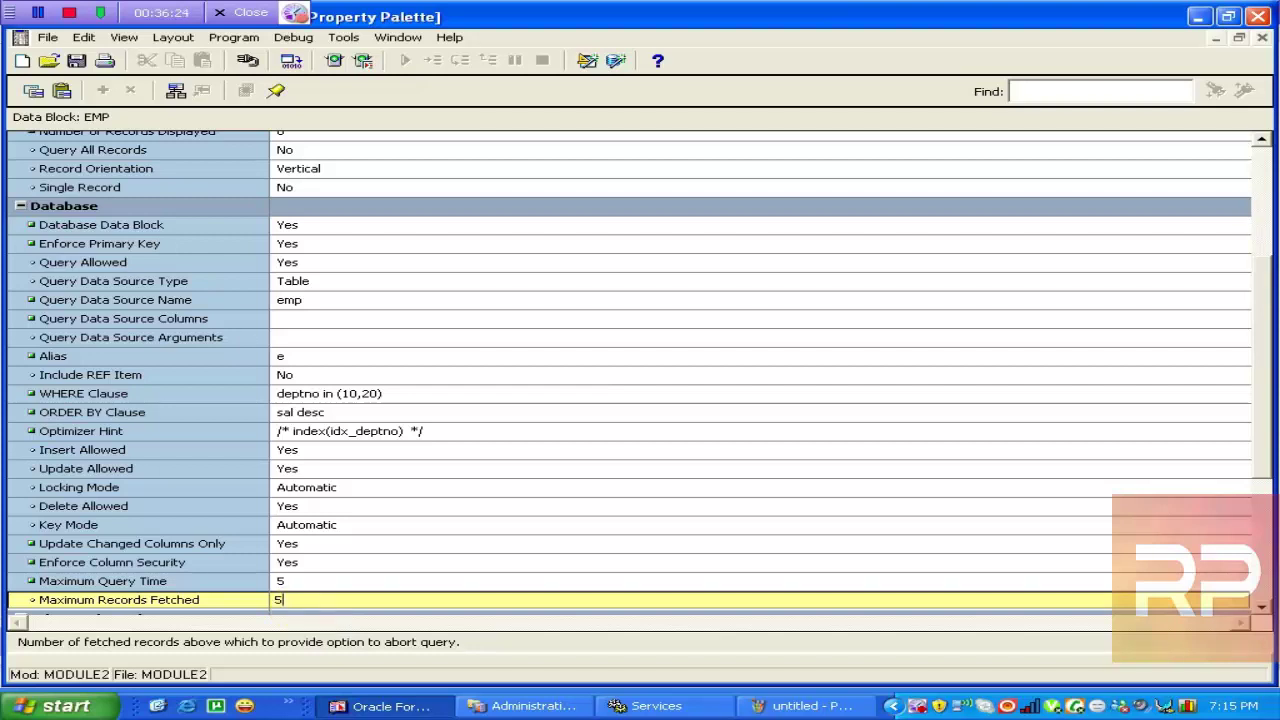
click(318, 584)
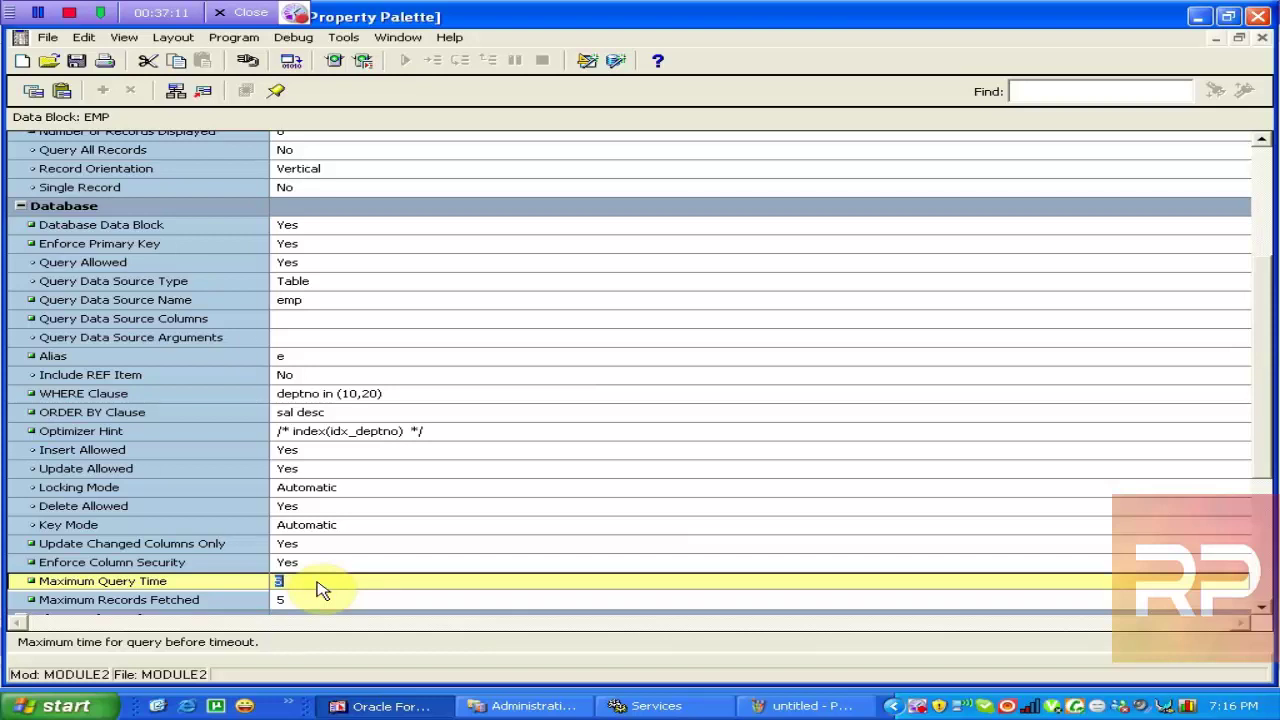
Look over the remaining Database properties of the EMP block and recheck the Key Mode options
click(1265, 425)
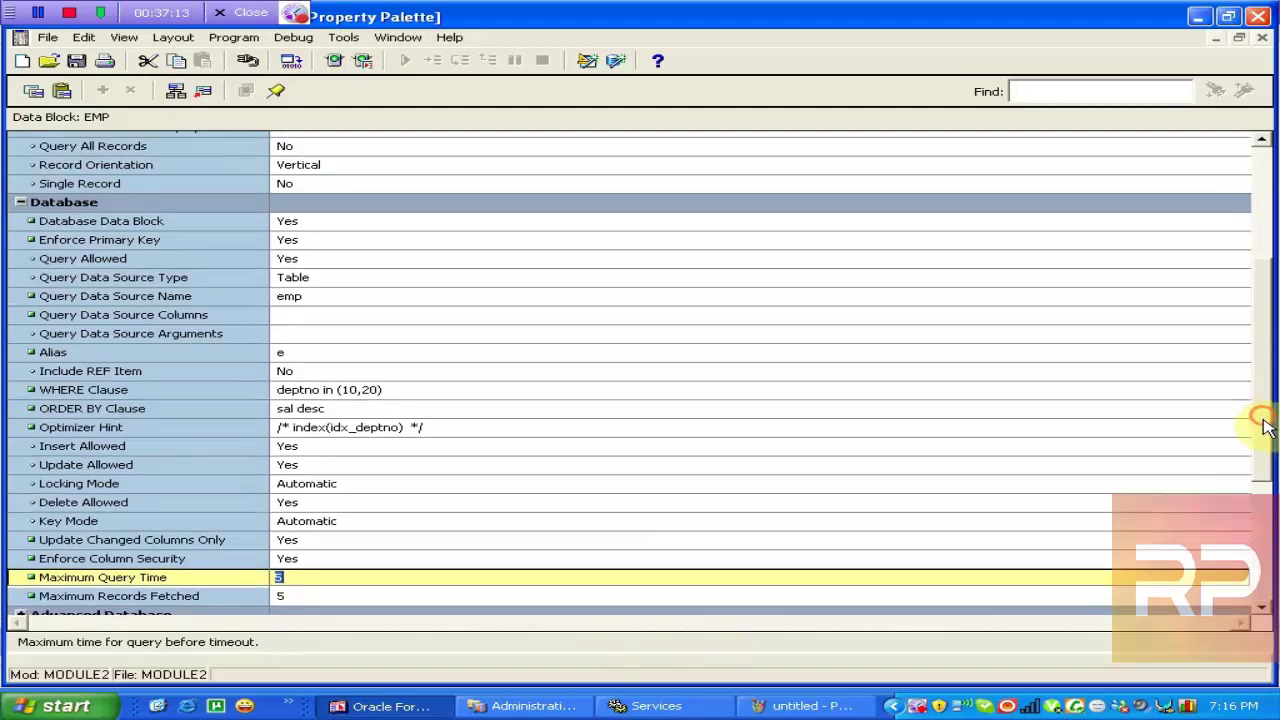
drag(1265, 425, 1272, 434)
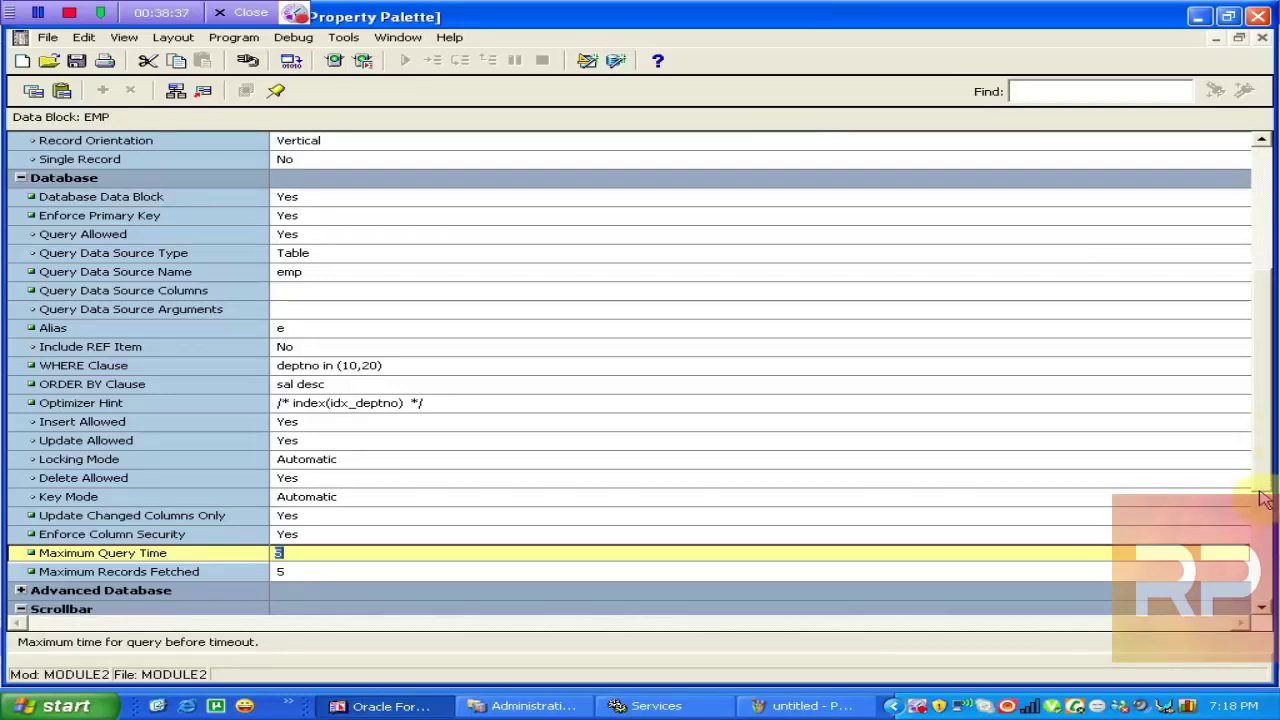
scroll(1263, 500, down, 3)
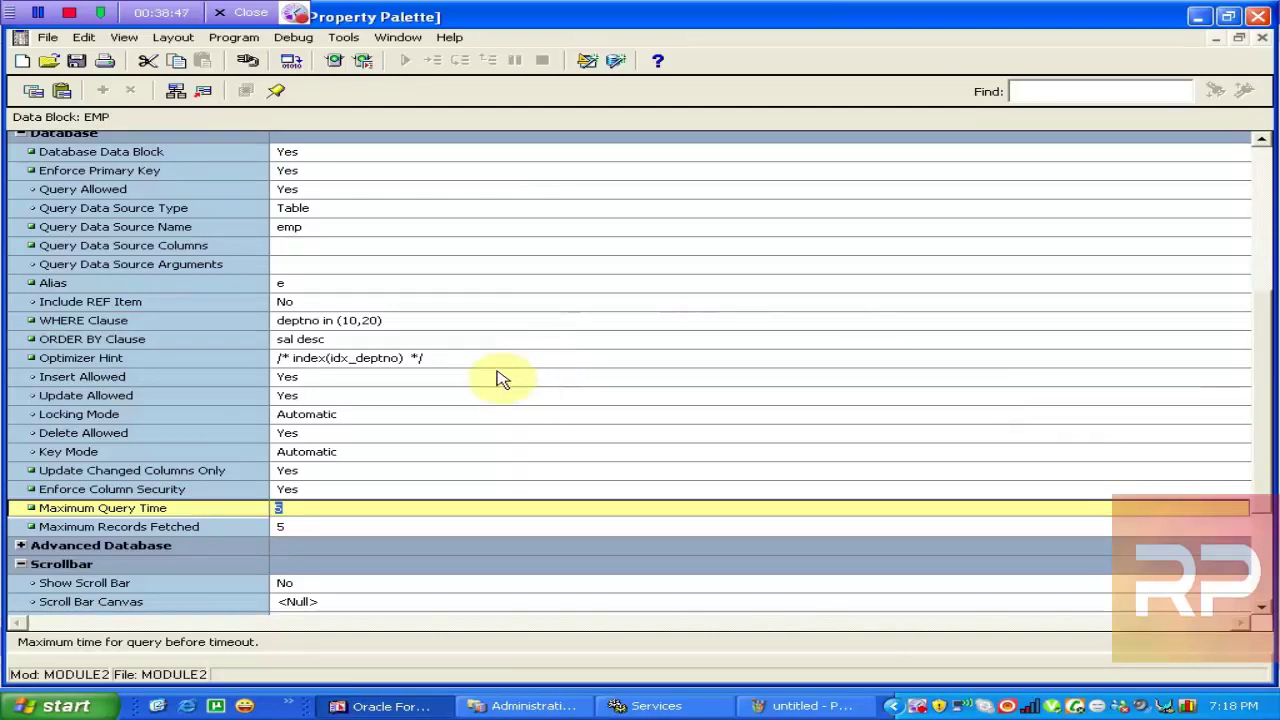
click(312, 458)
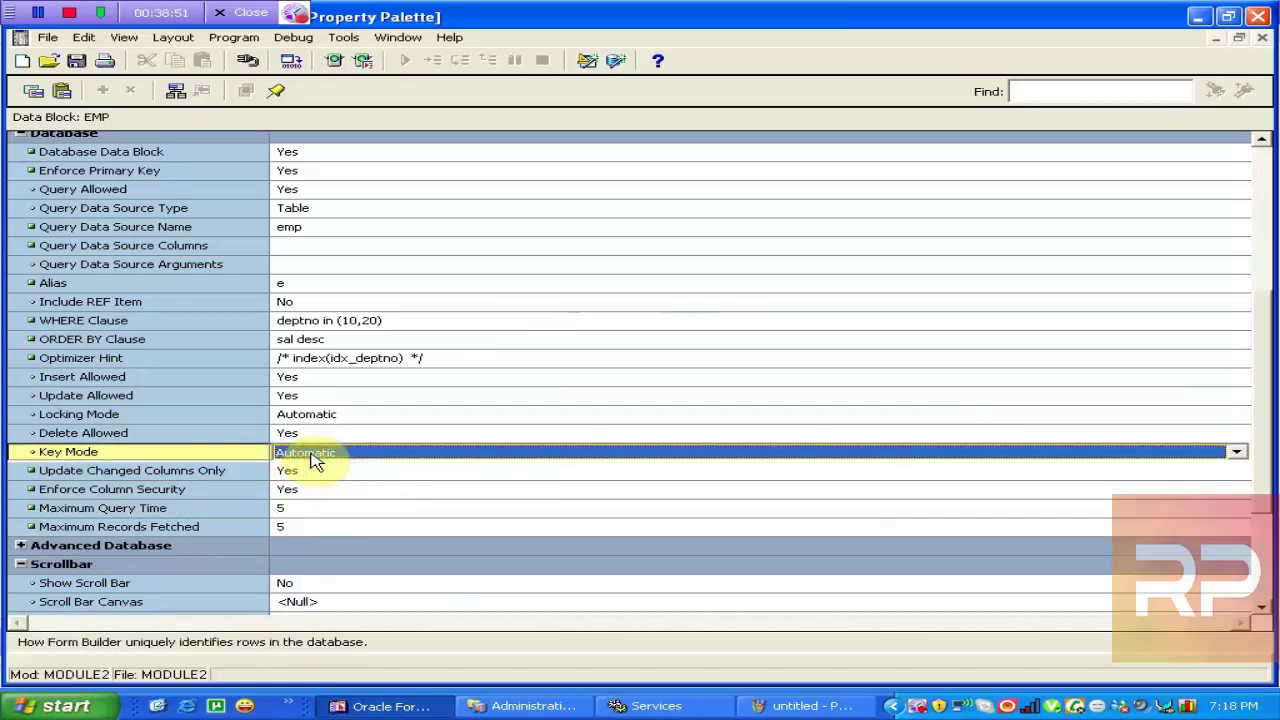
click(310, 455)
click(312, 460)
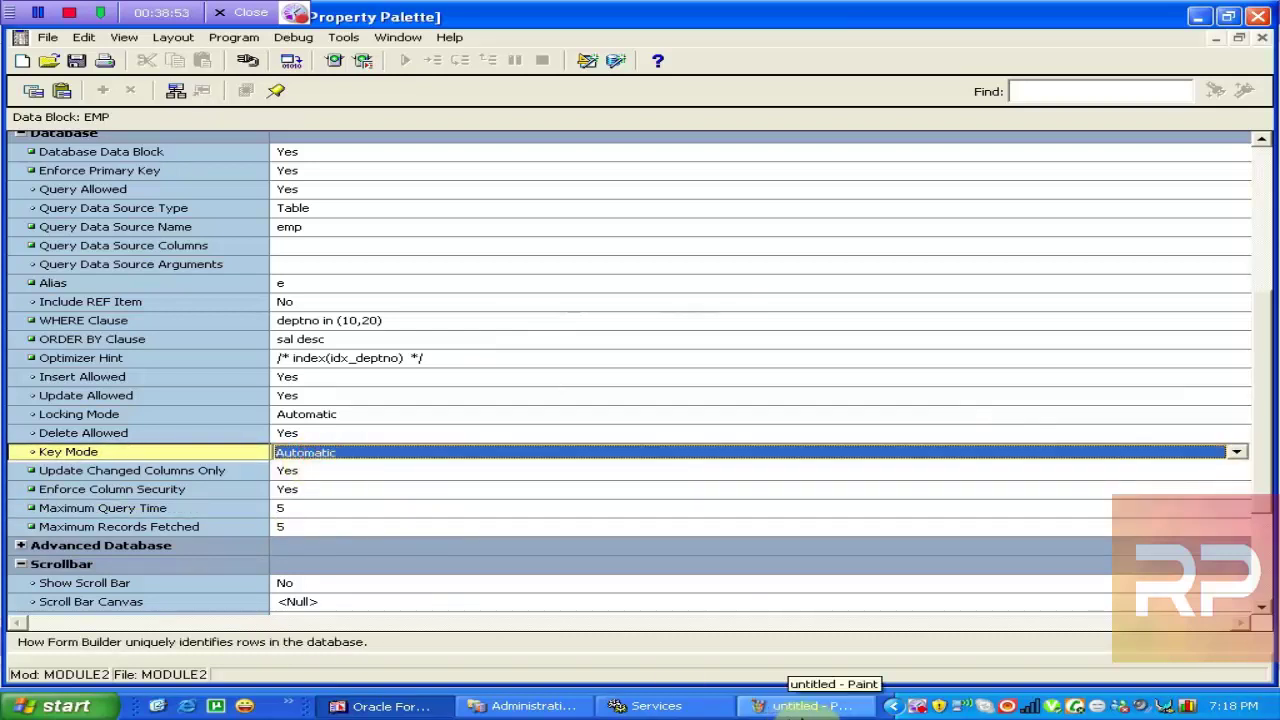
click(808, 706)
click(812, 706)
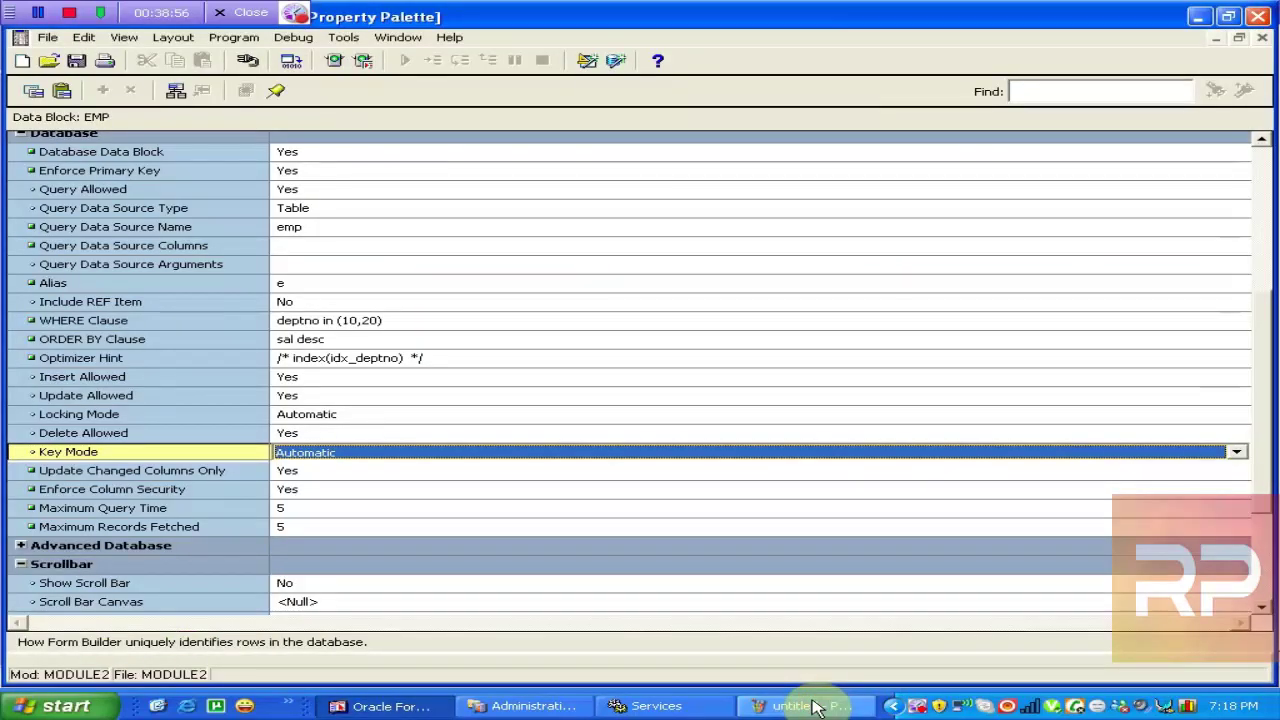
Launch SQL Plus from the Application Development group of Oracle Developer Suite - DevSuiteHome
click(30, 705)
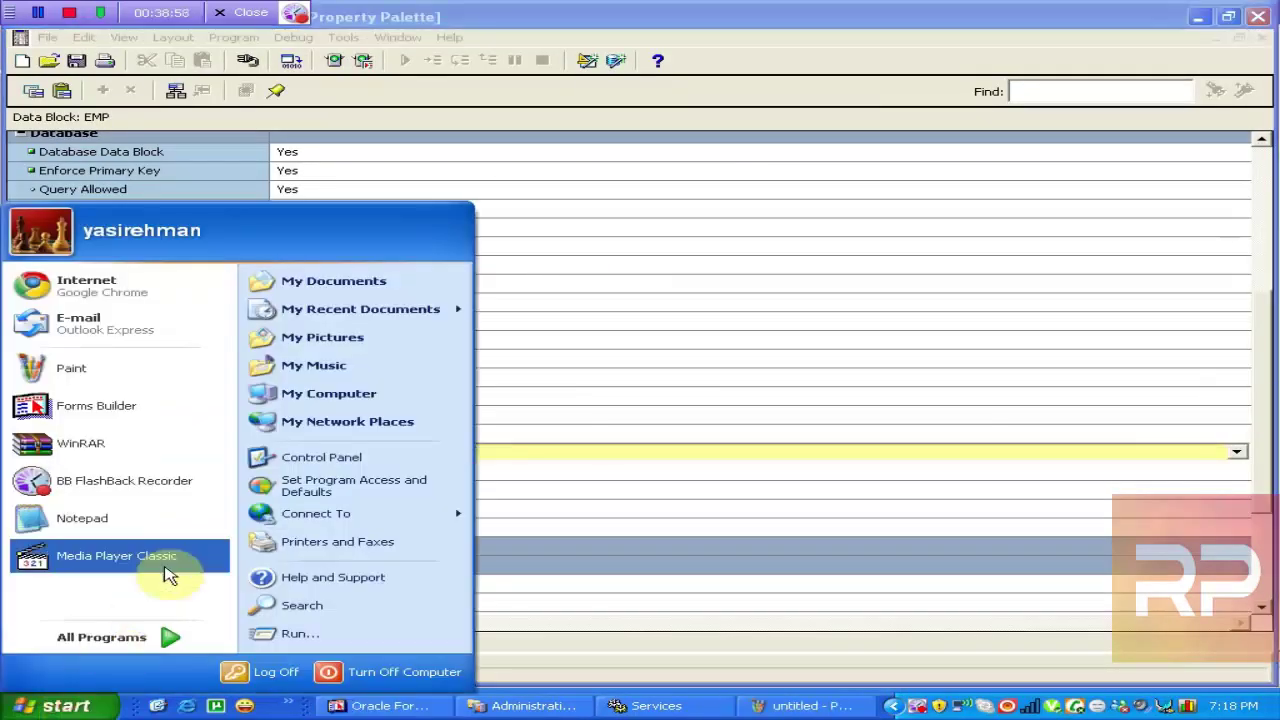
click(163, 636)
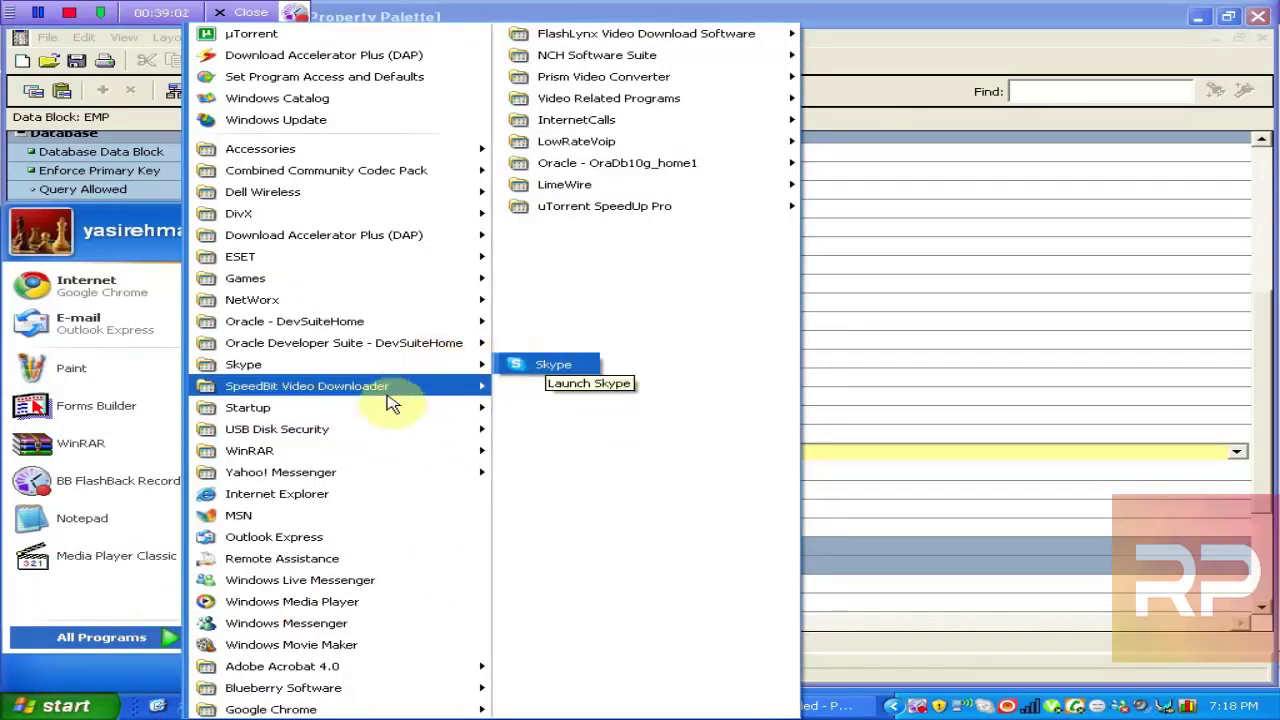
mouse_move(345, 345)
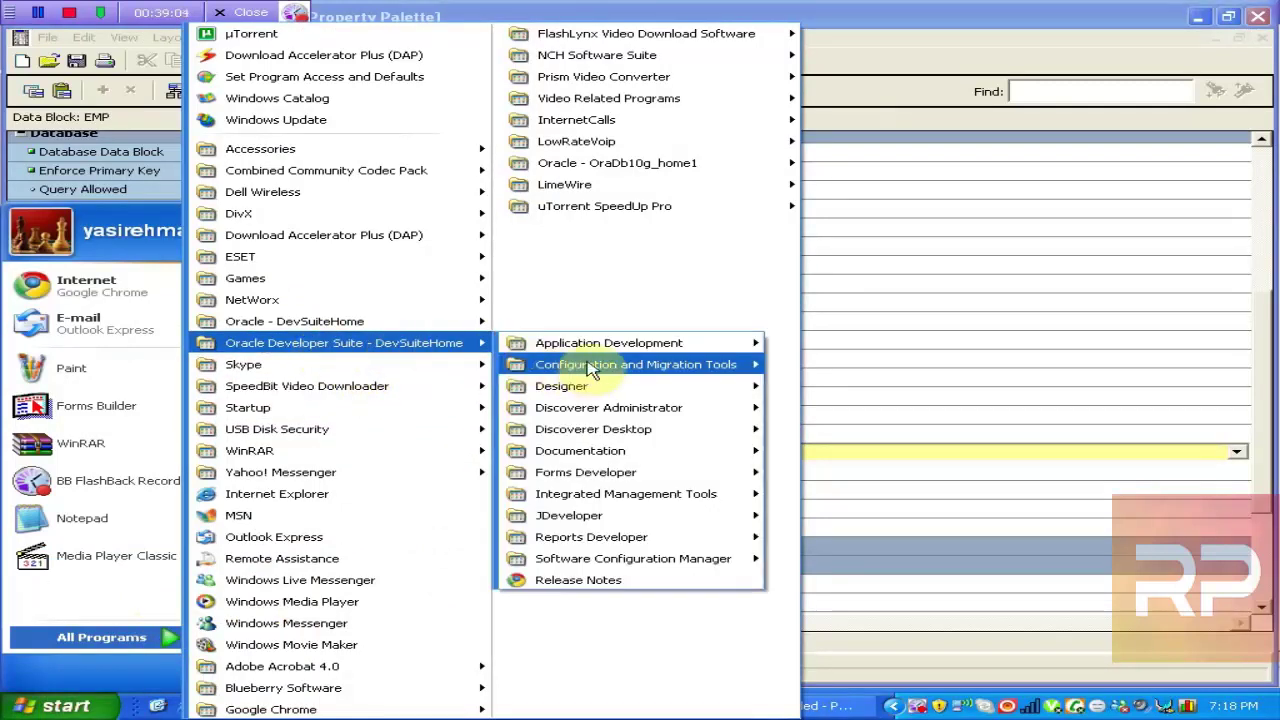
mouse_move(605, 347)
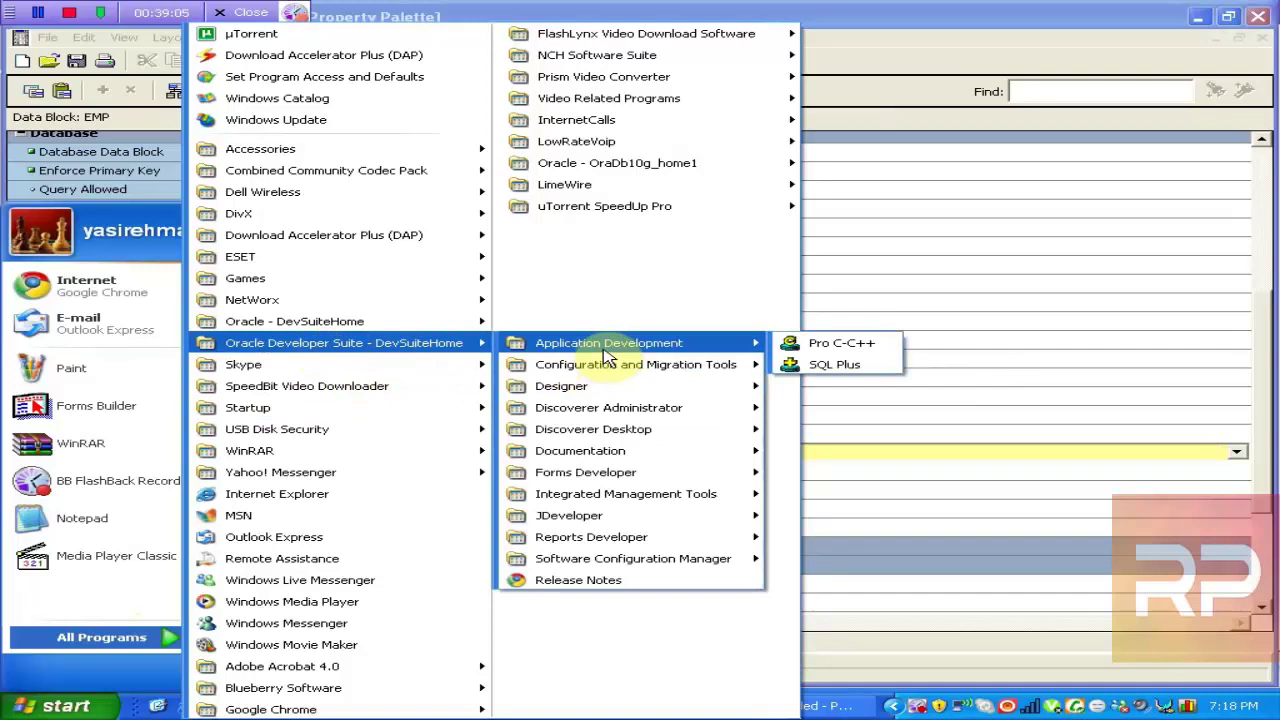
click(835, 363)
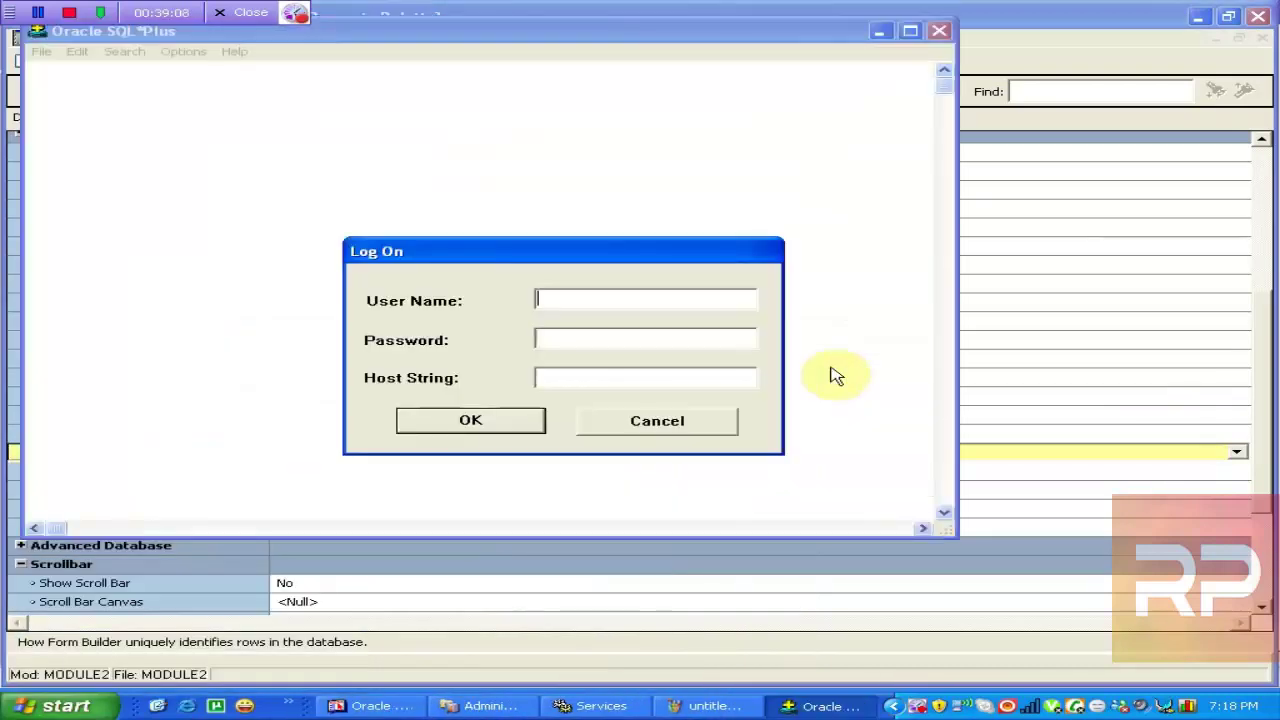
Log on to SQL Plus with the user name scott and the account password, leaving the host string empty
text(scott)
key(Tab)
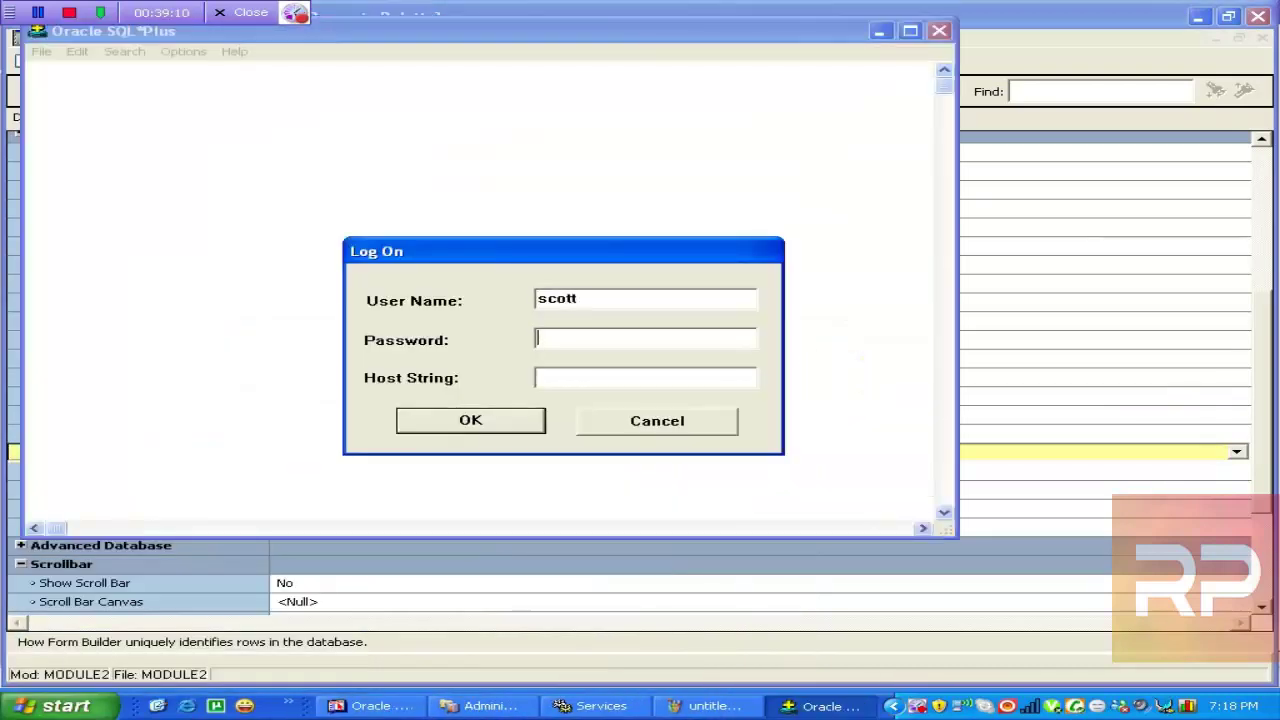
text(tiger)
key(Tab)
key(Return)
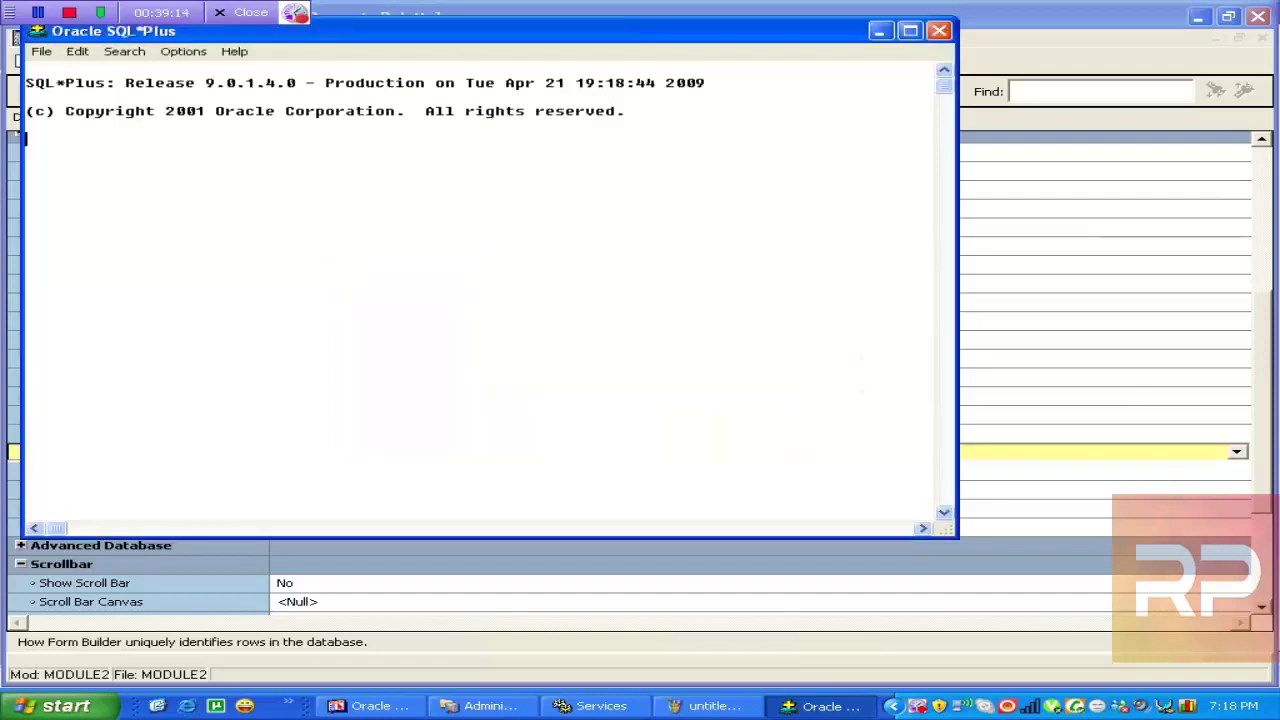
Query rowid, empno and ename from the emp table and highlight the ROWID values in the output
text(sele)
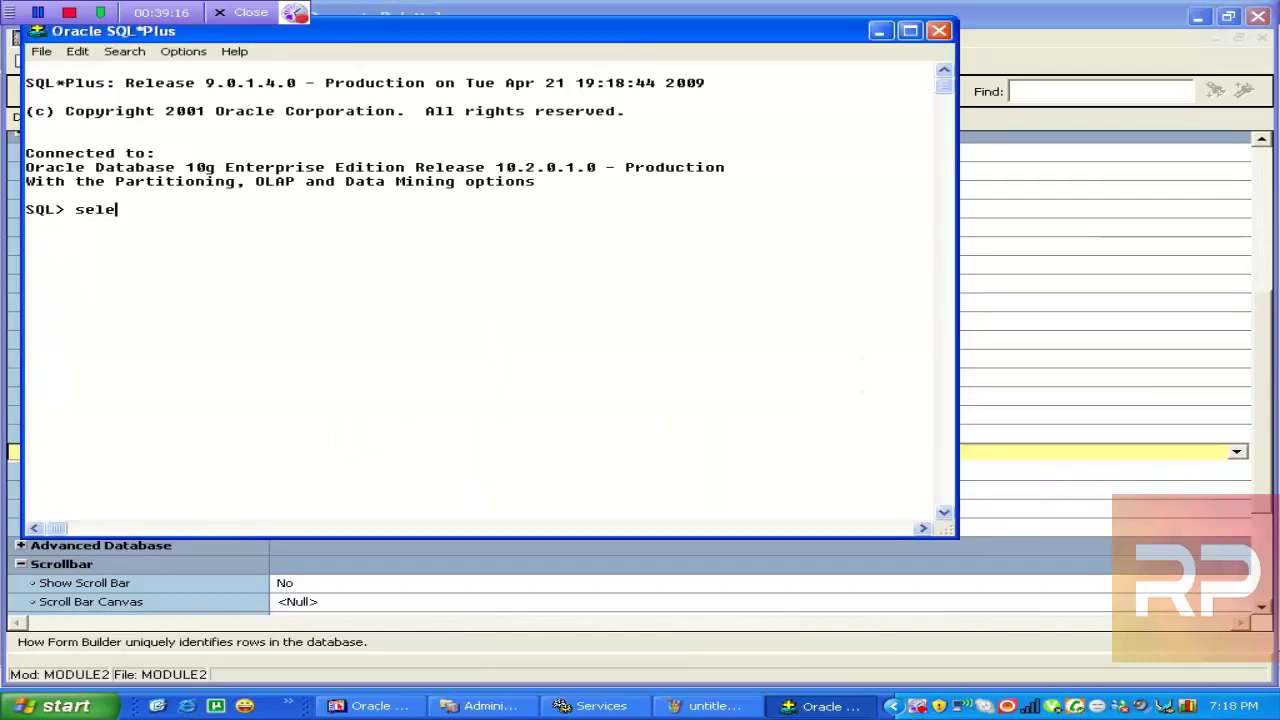
text(ct rowid,e)
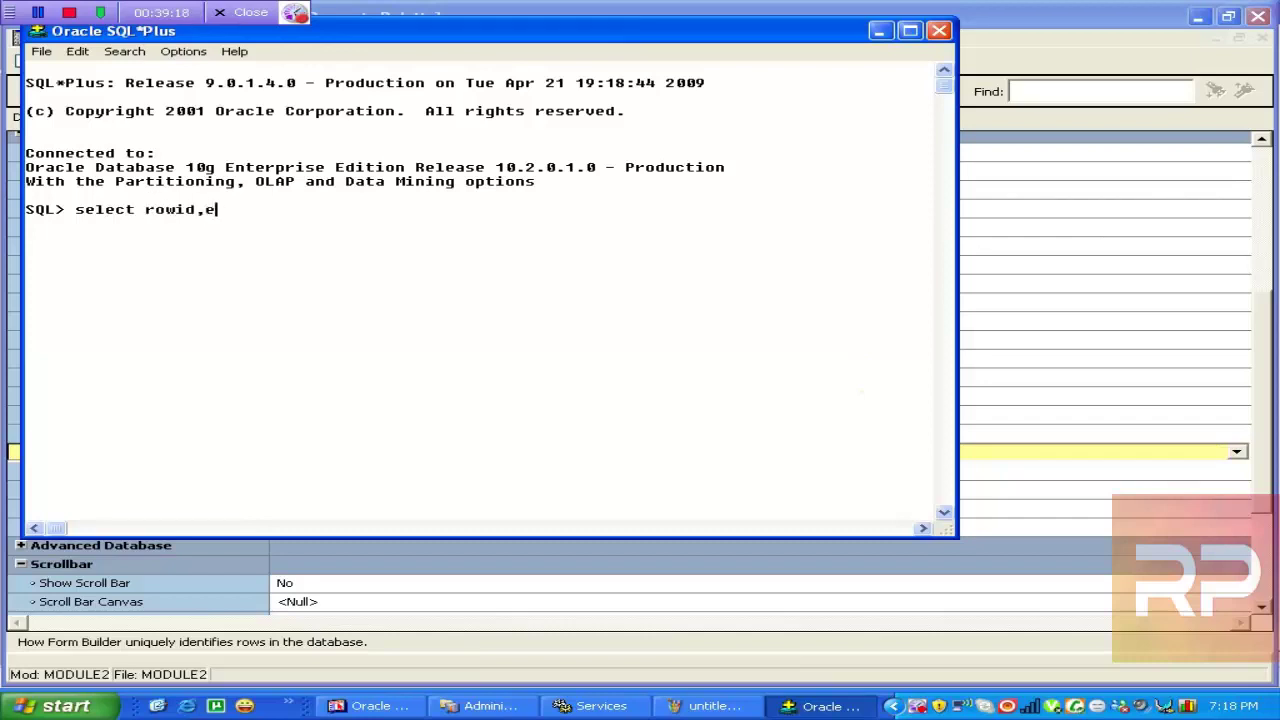
text(mpno,ename)
key(BackSpace)
key(BackSpace)
key(BackSpace)
key(BackSpace)
key(BackSpace)
text(ename)
key(Return)
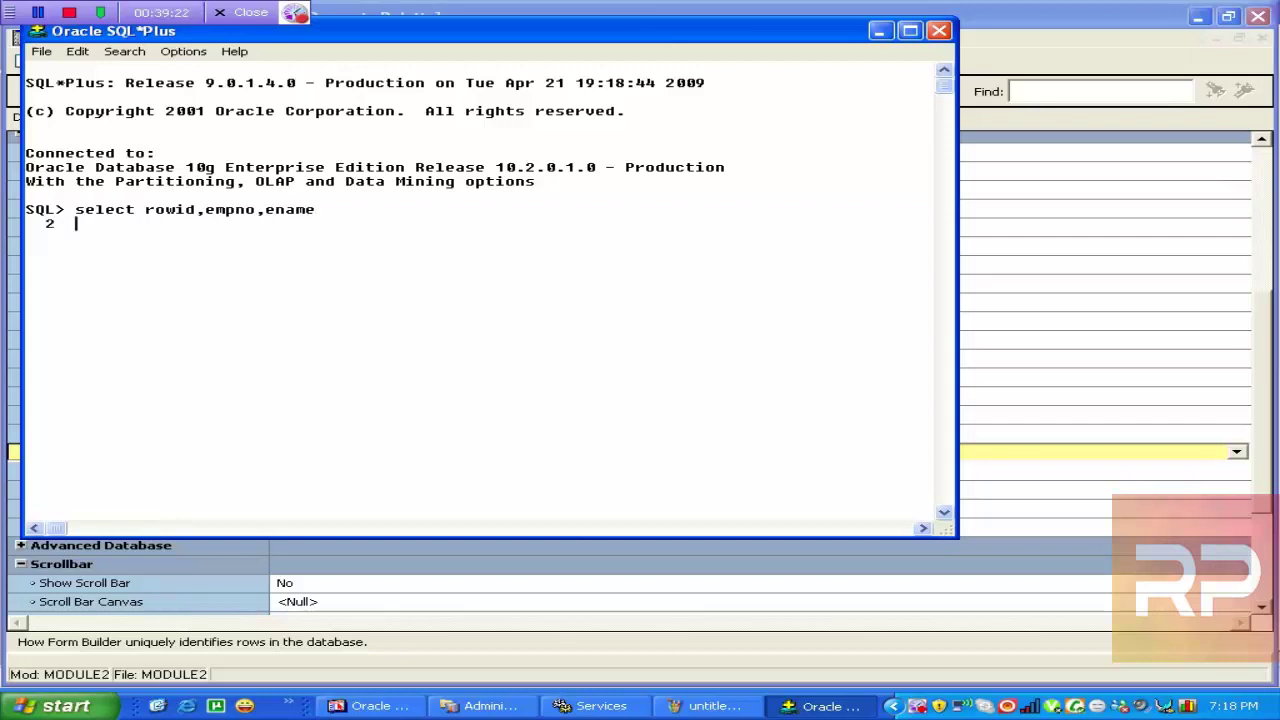
text(from emp;)
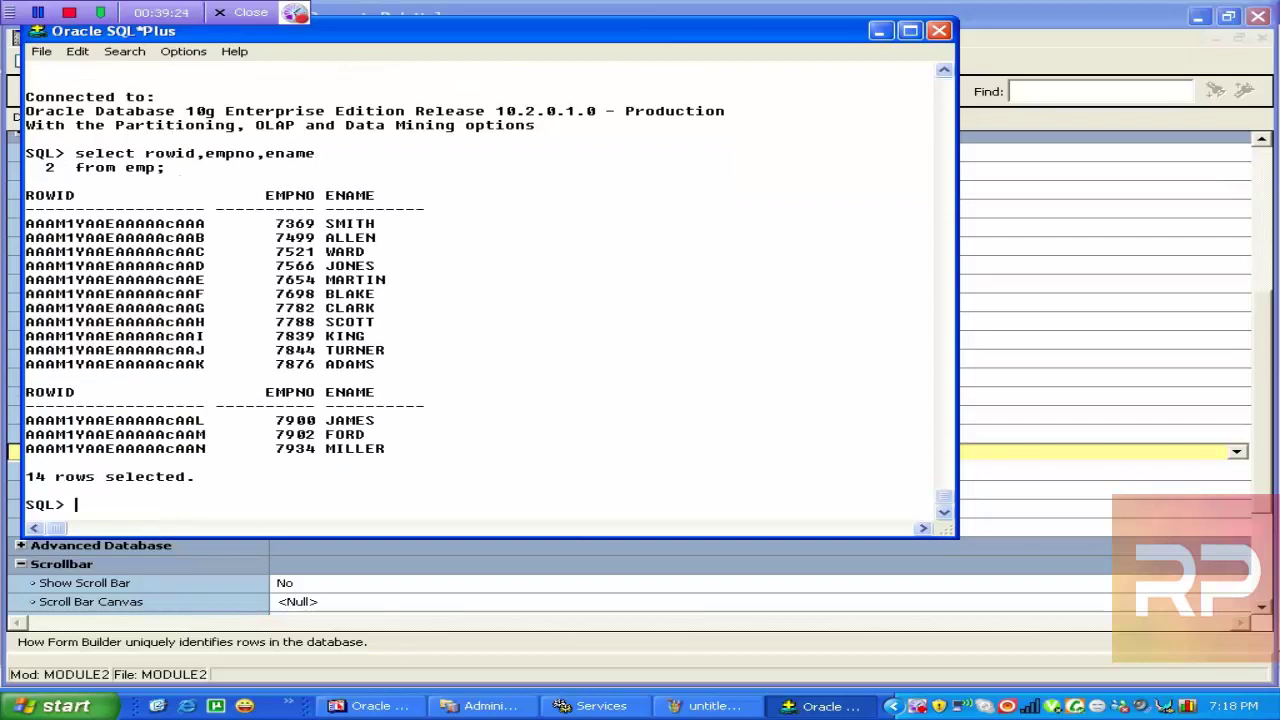
drag(26, 217, 207, 451)
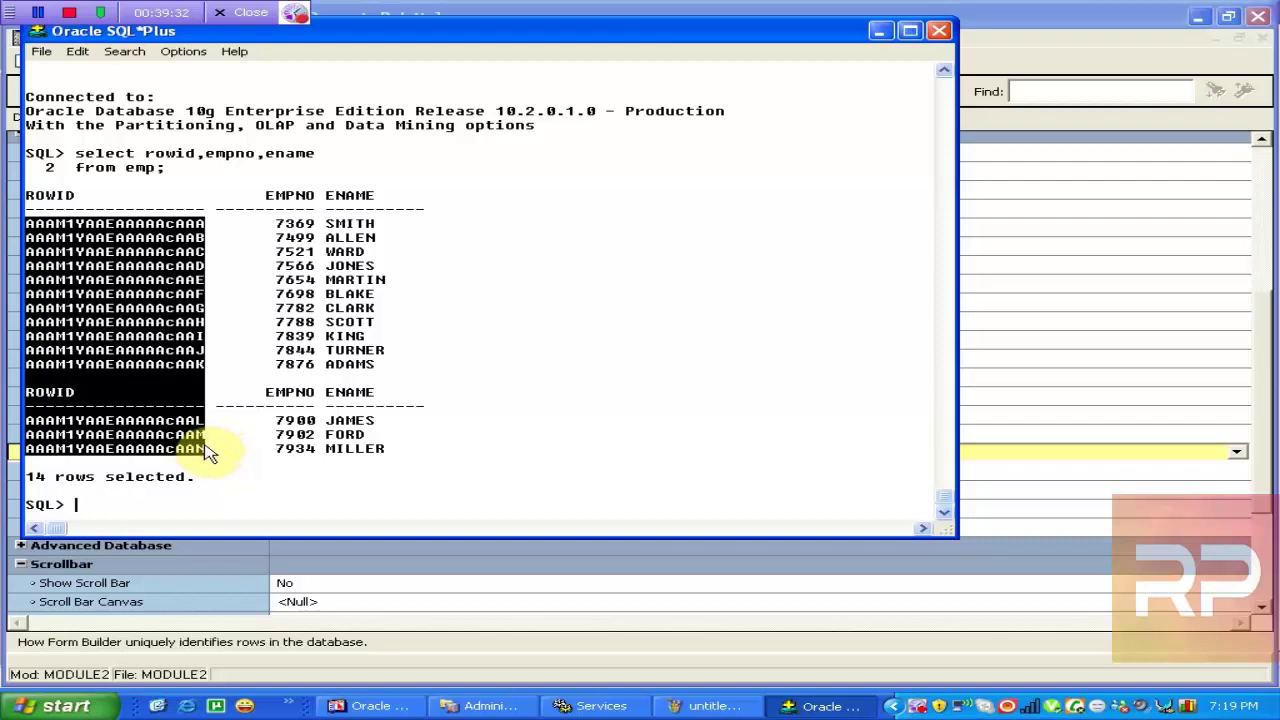
Switch back to Forms Builder, reopen the EMP block's properties and examine the Key Mode options
click(1025, 43)
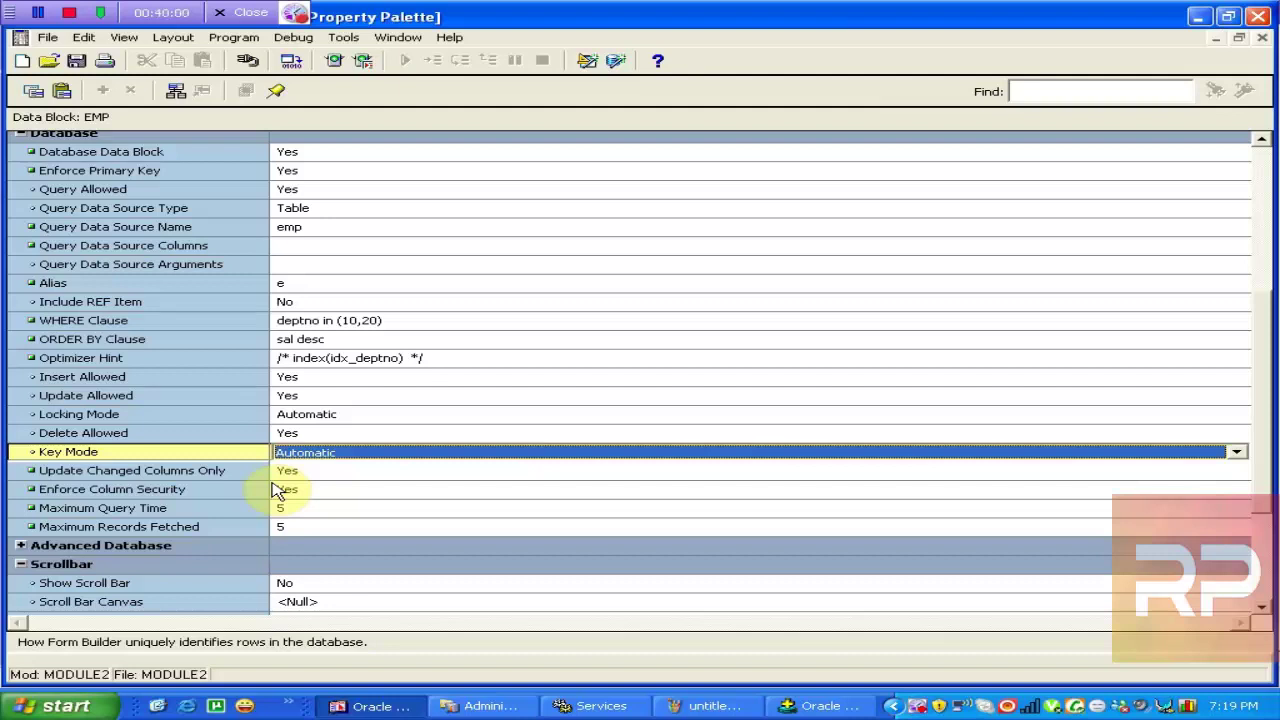
click(1262, 38)
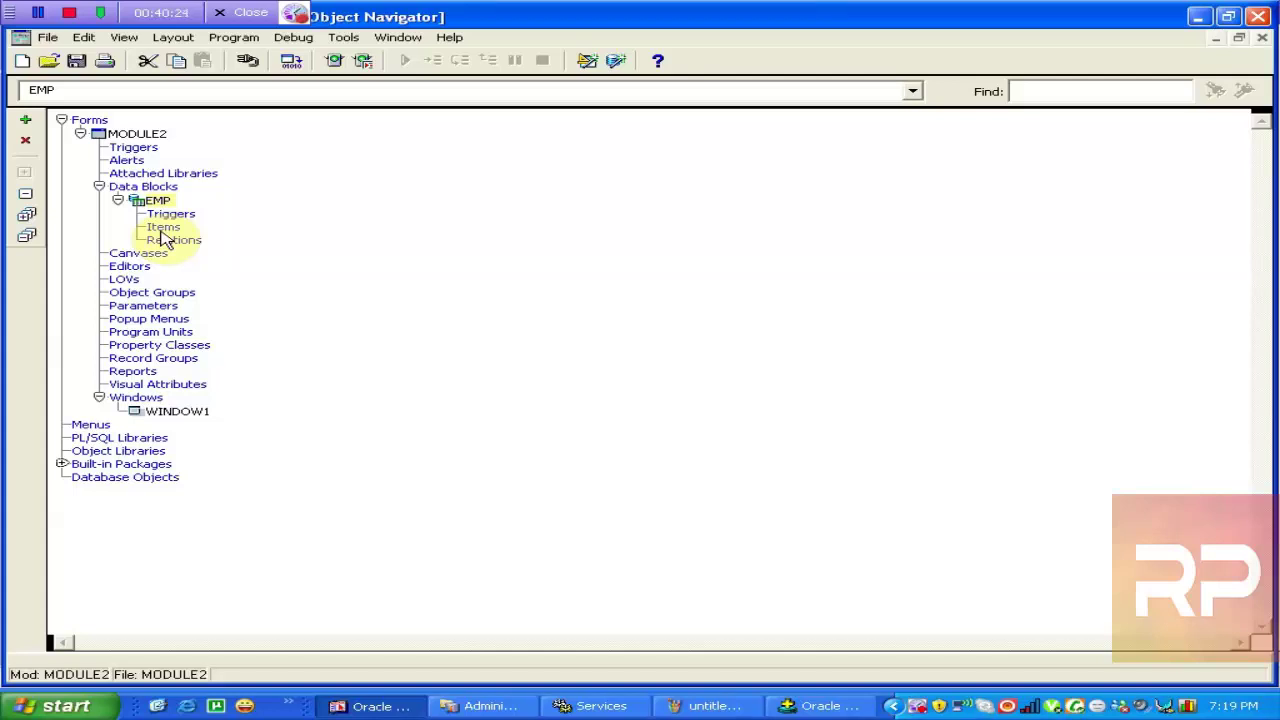
key(F4)
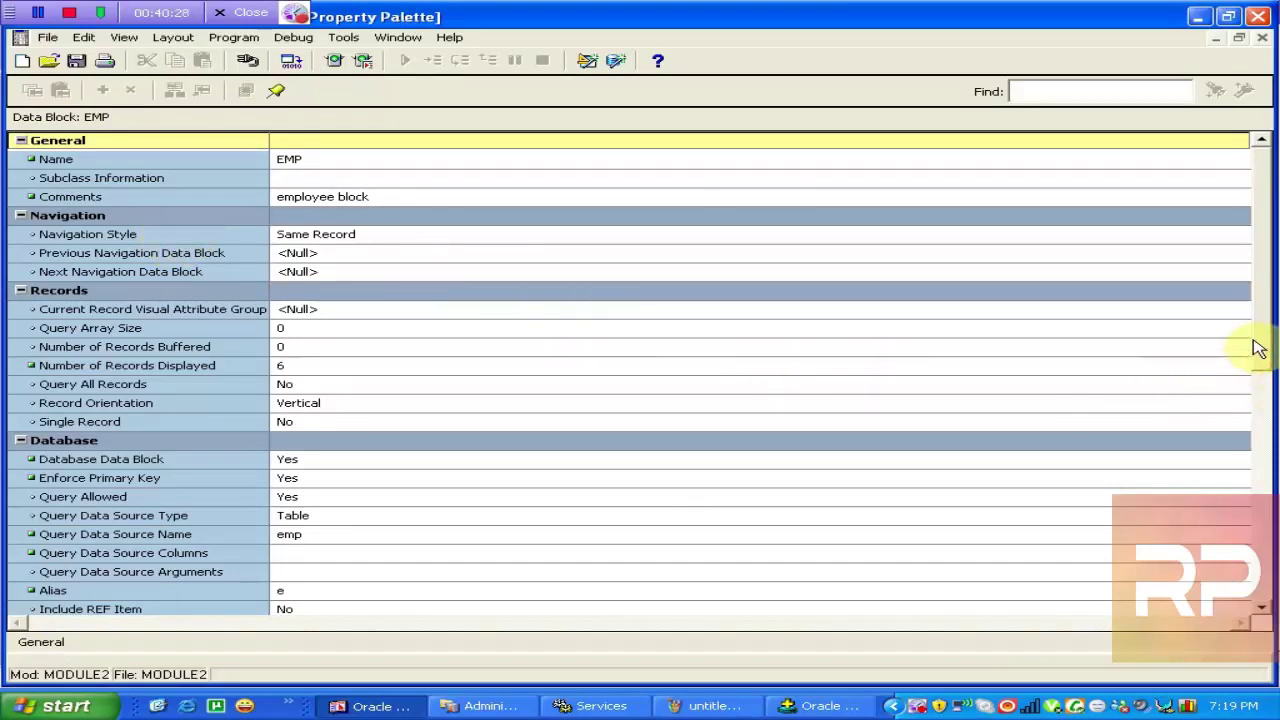
drag(1260, 348, 1268, 486)
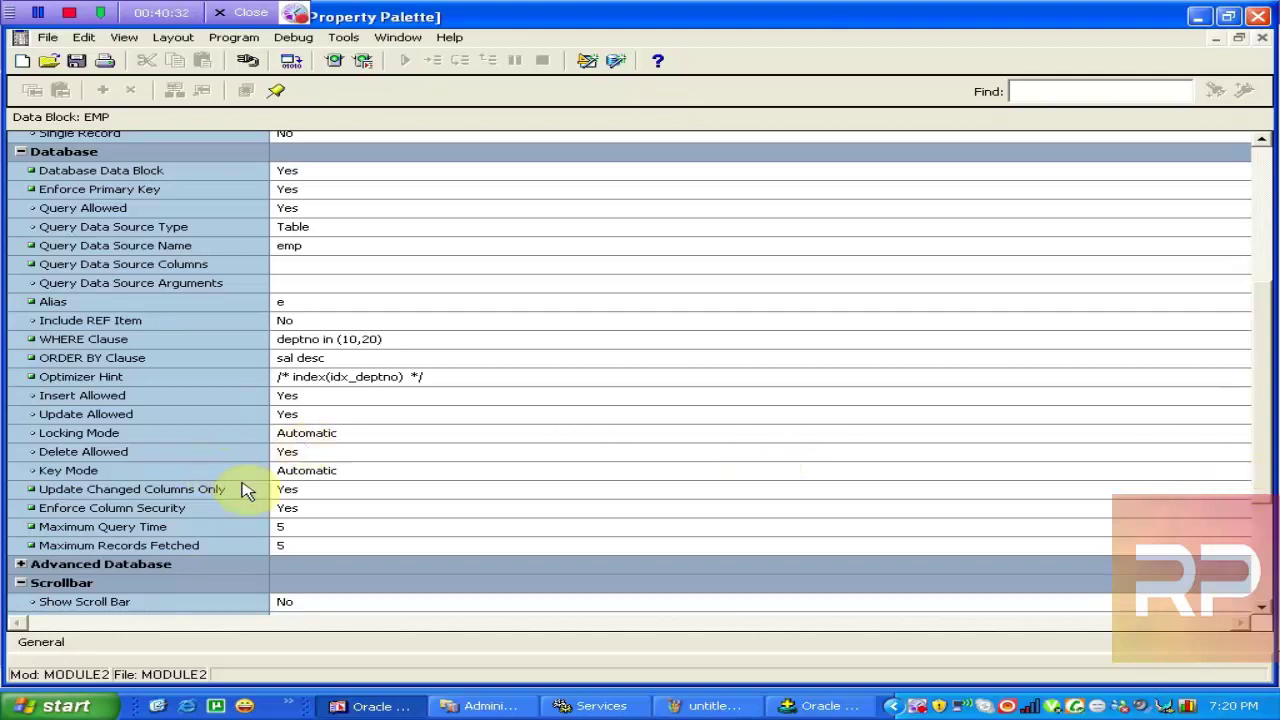
click(285, 472)
click(337, 472)
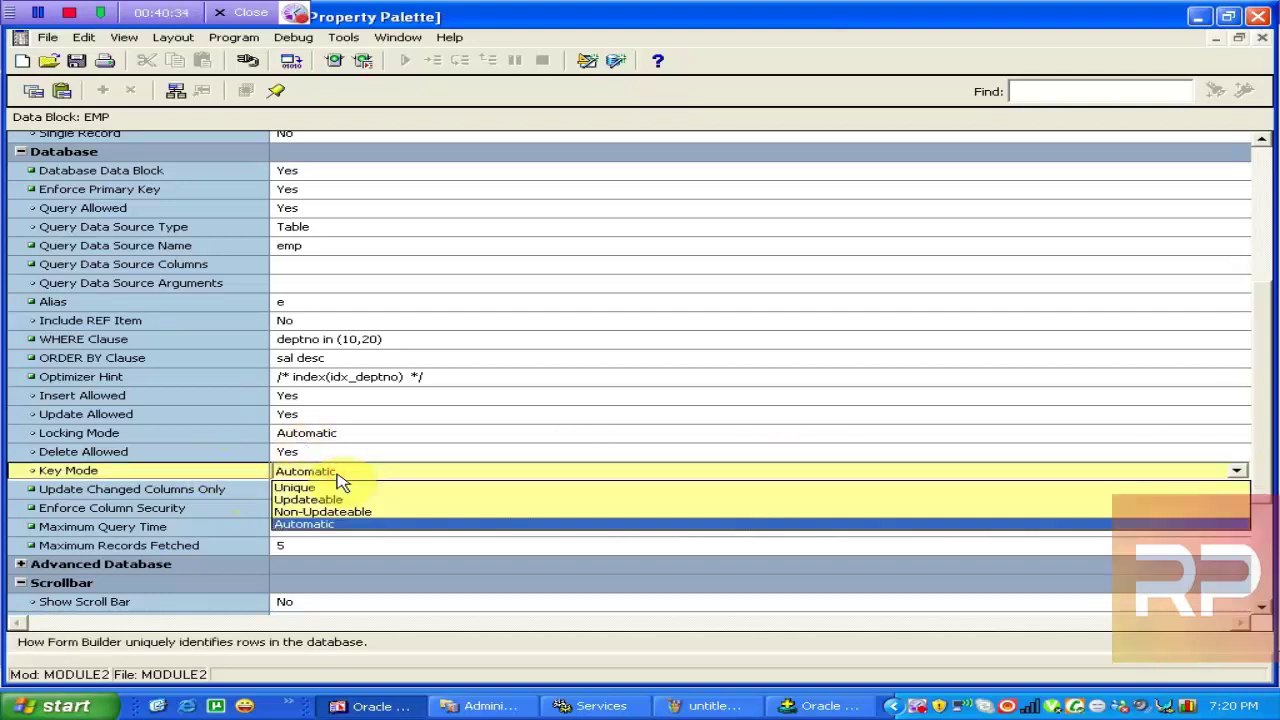
click(337, 475)
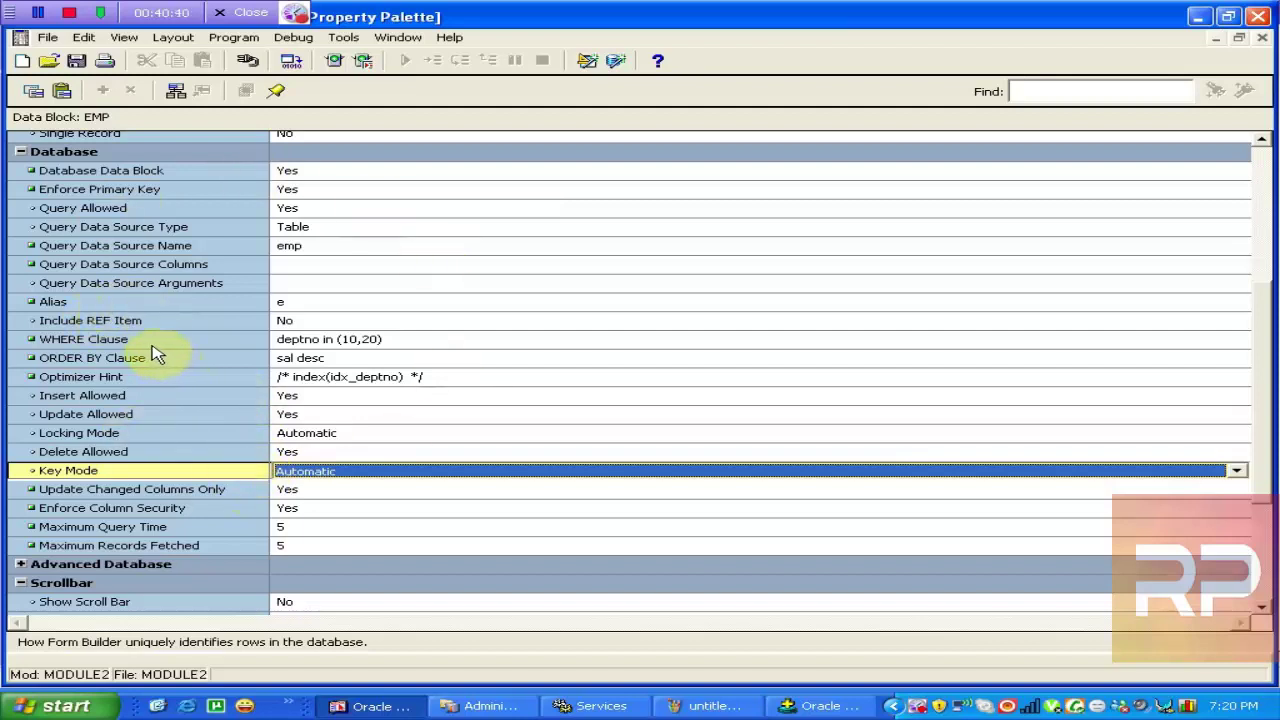
Open the help topic on the Key Mode property and read the descriptions of Automatic and Non-Updateable
key(ctrl+r)
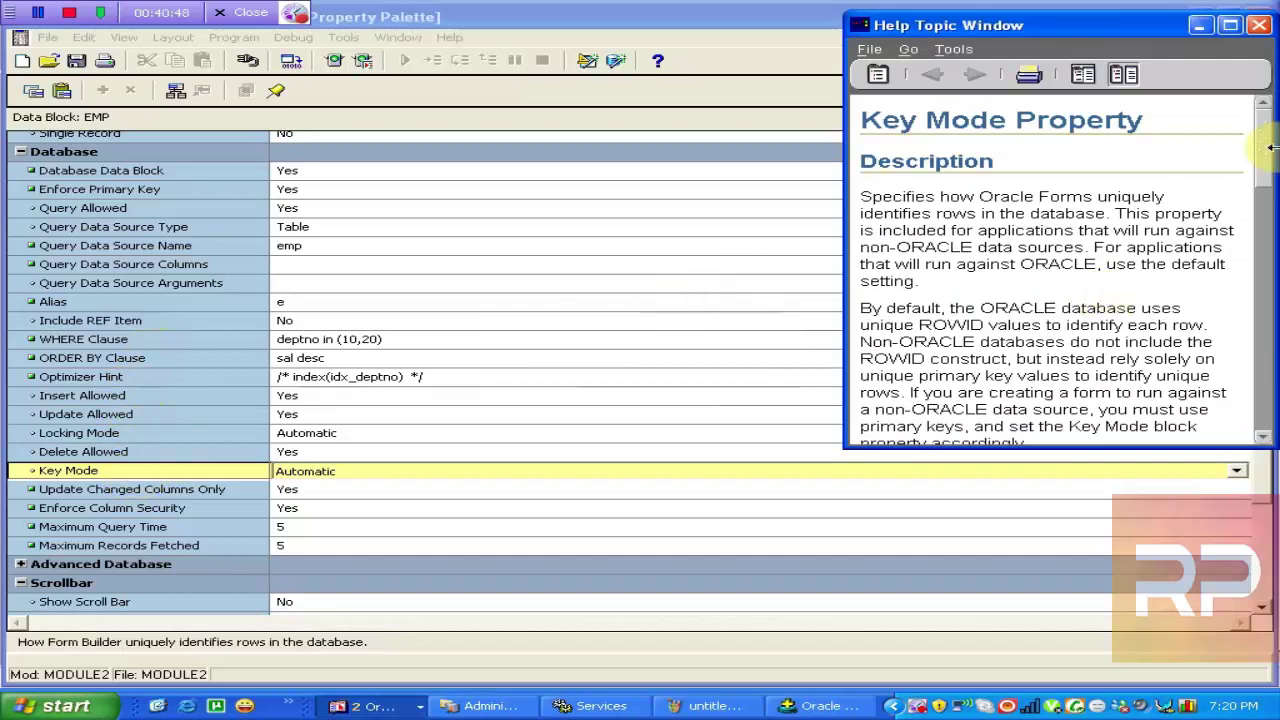
drag(1268, 157, 1270, 222)
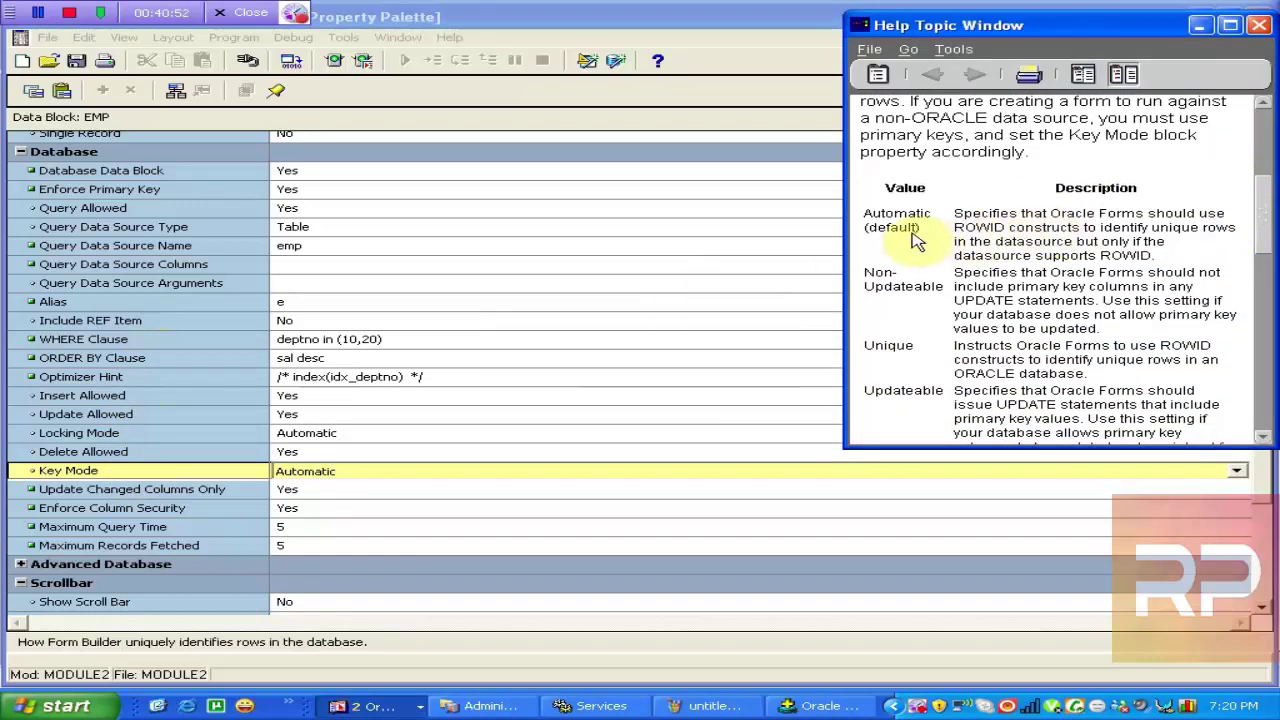
drag(866, 231, 917, 235)
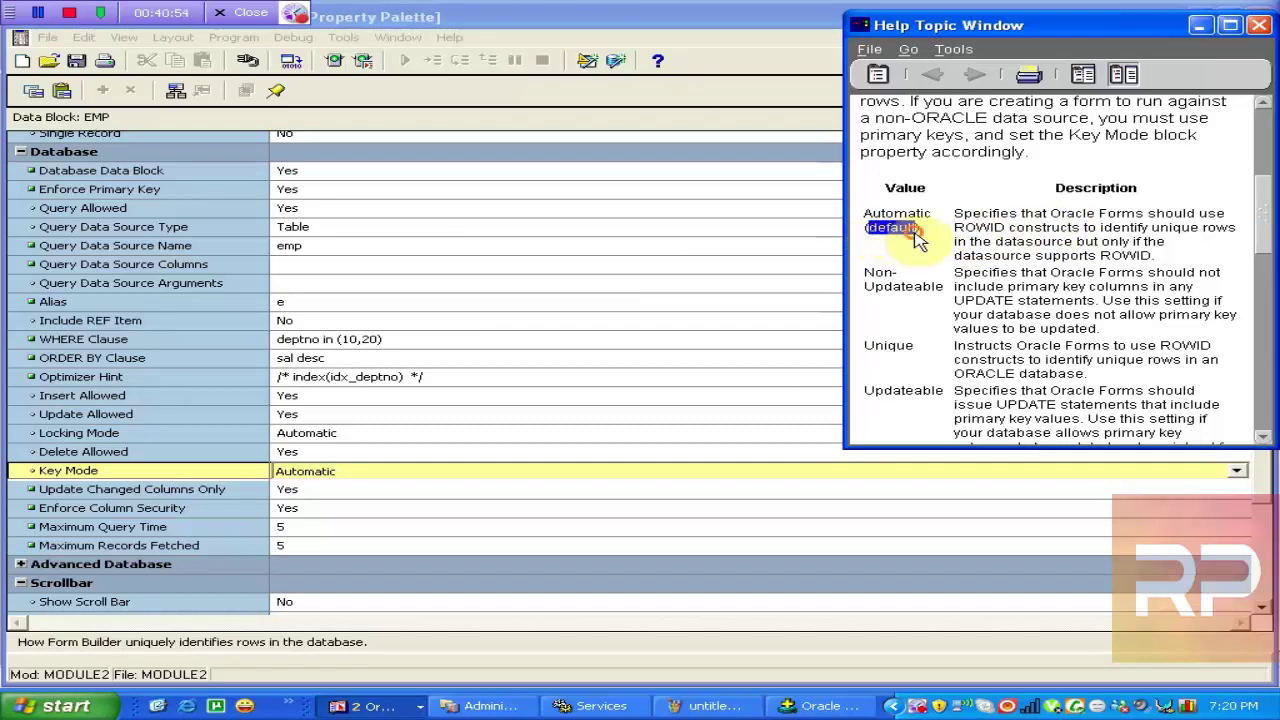
click(983, 236)
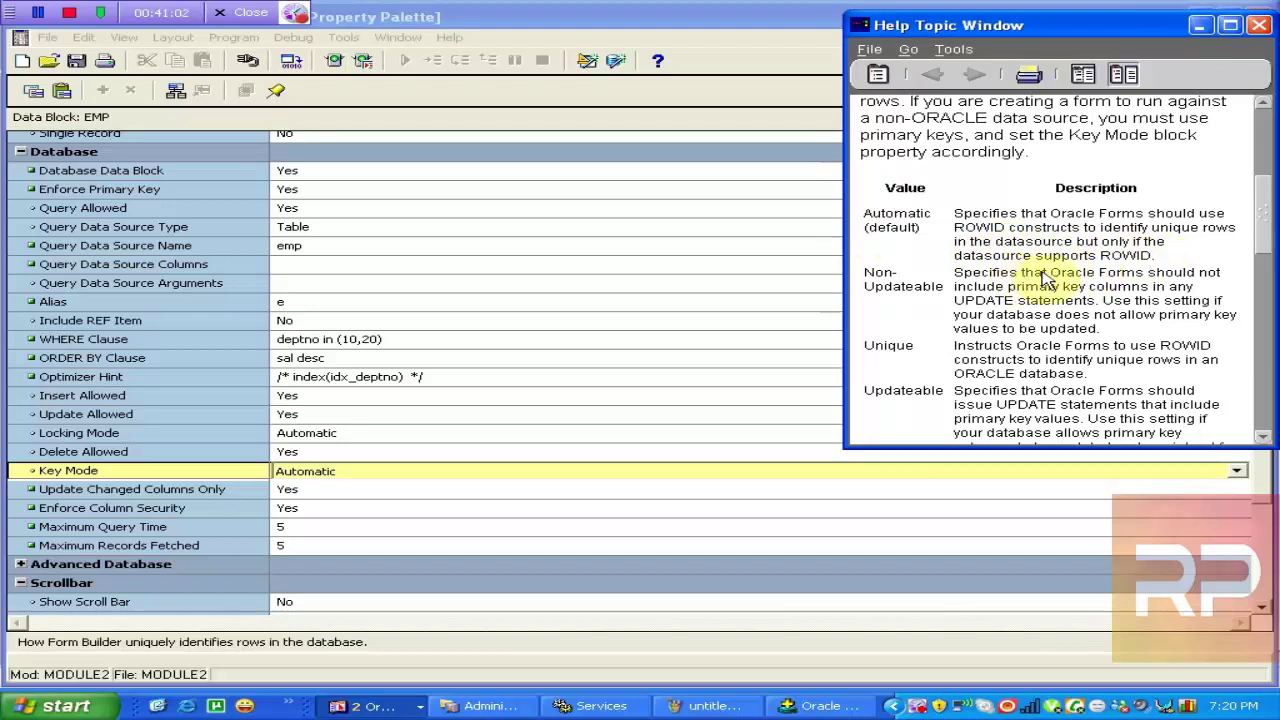
drag(1100, 256, 1152, 258)
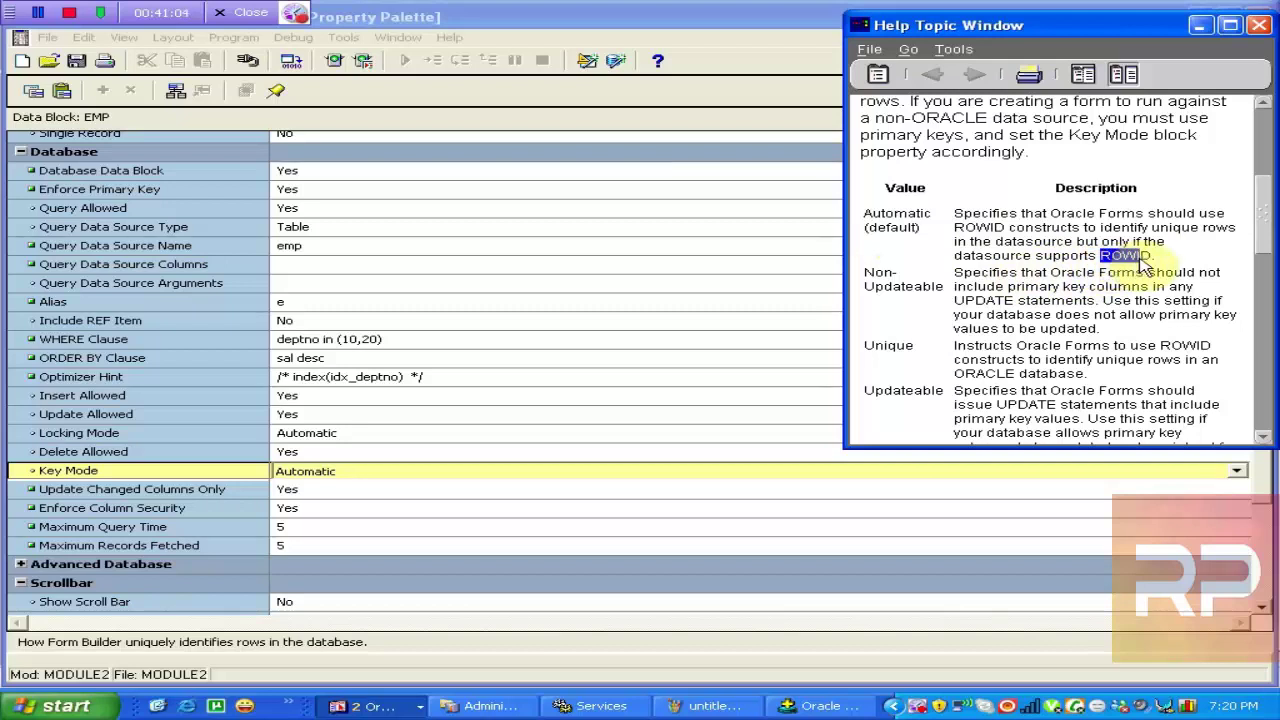
click(1000, 302)
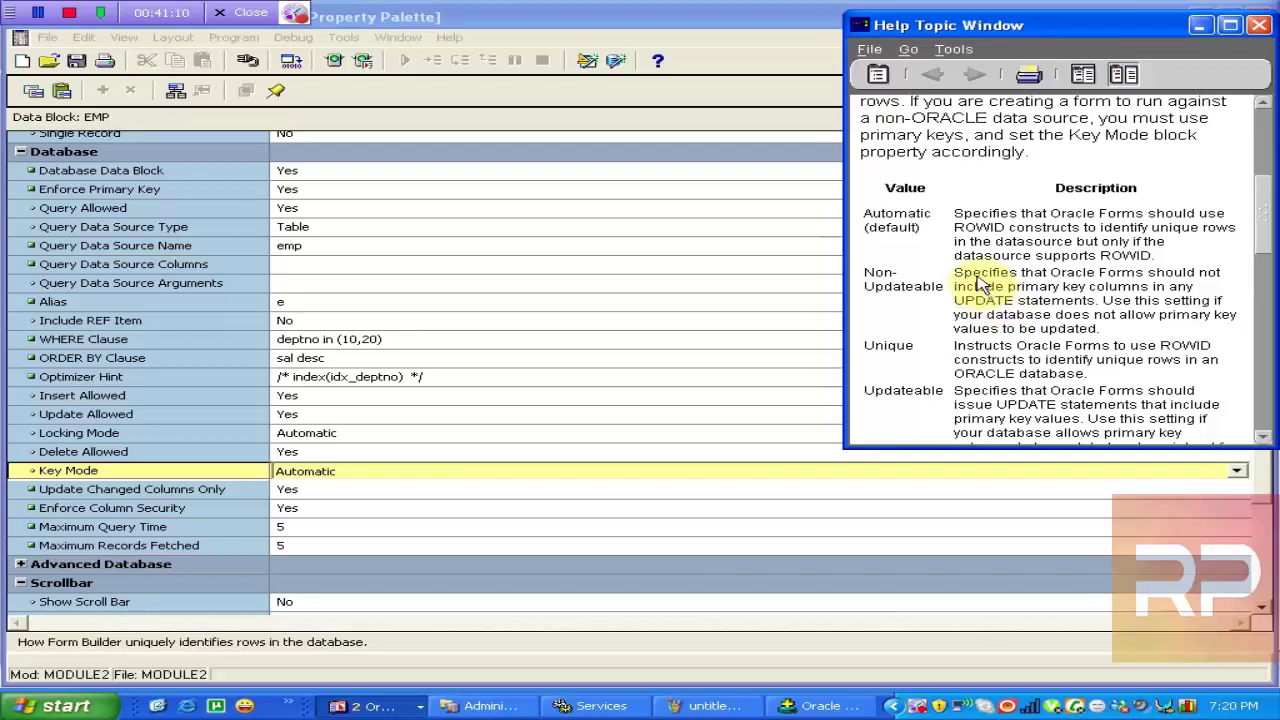
drag(955, 273, 1130, 337)
click(1128, 336)
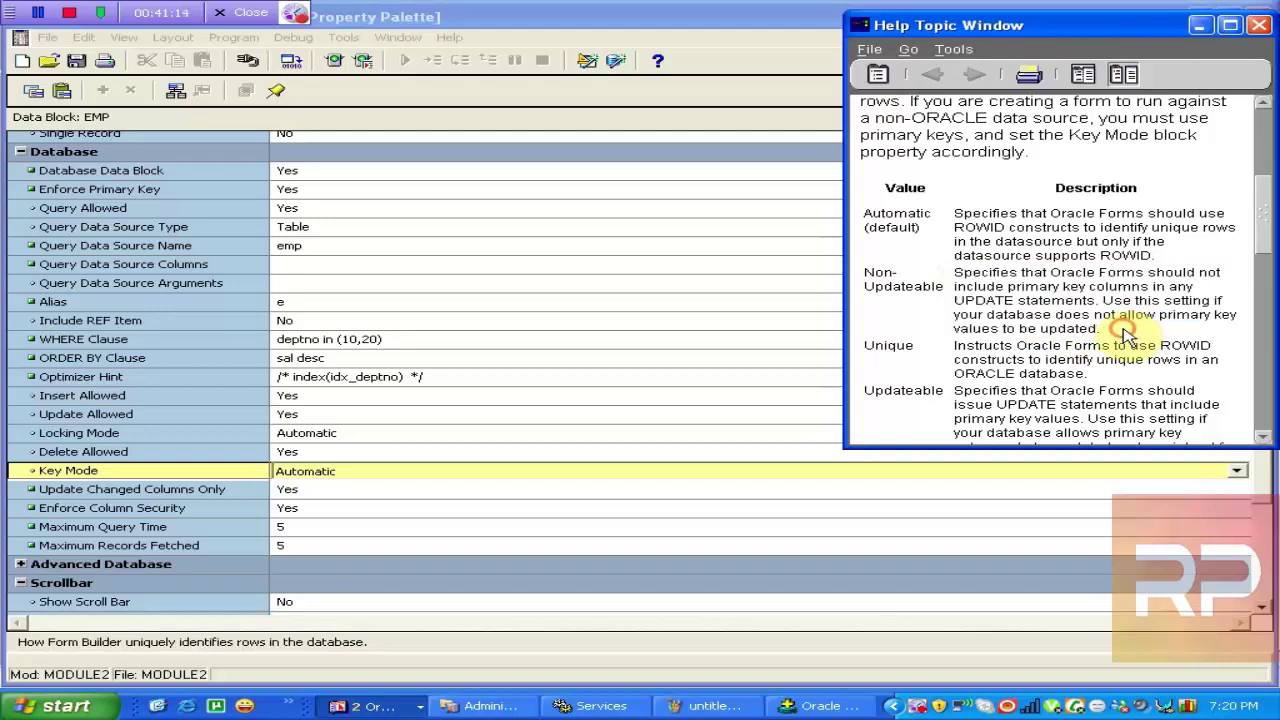
Try the Non-Updateable and Unique settings for the EMP block's Key Mode
click(352, 484)
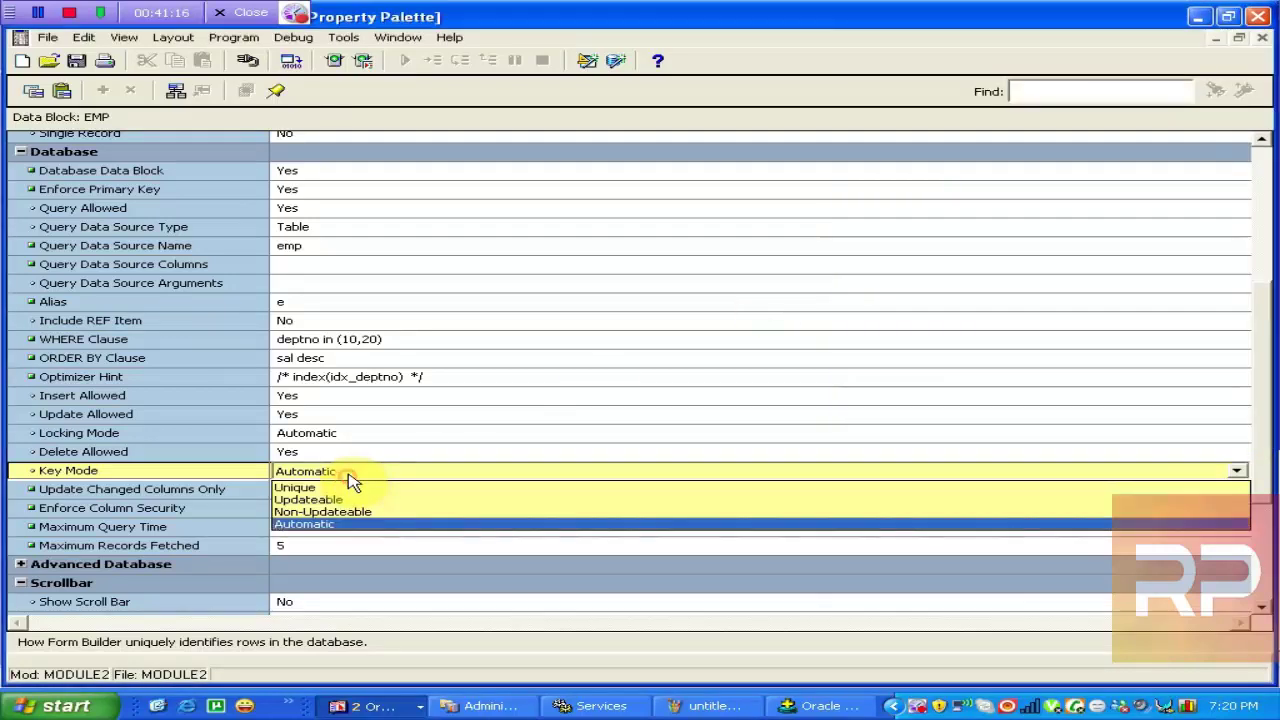
click(350, 513)
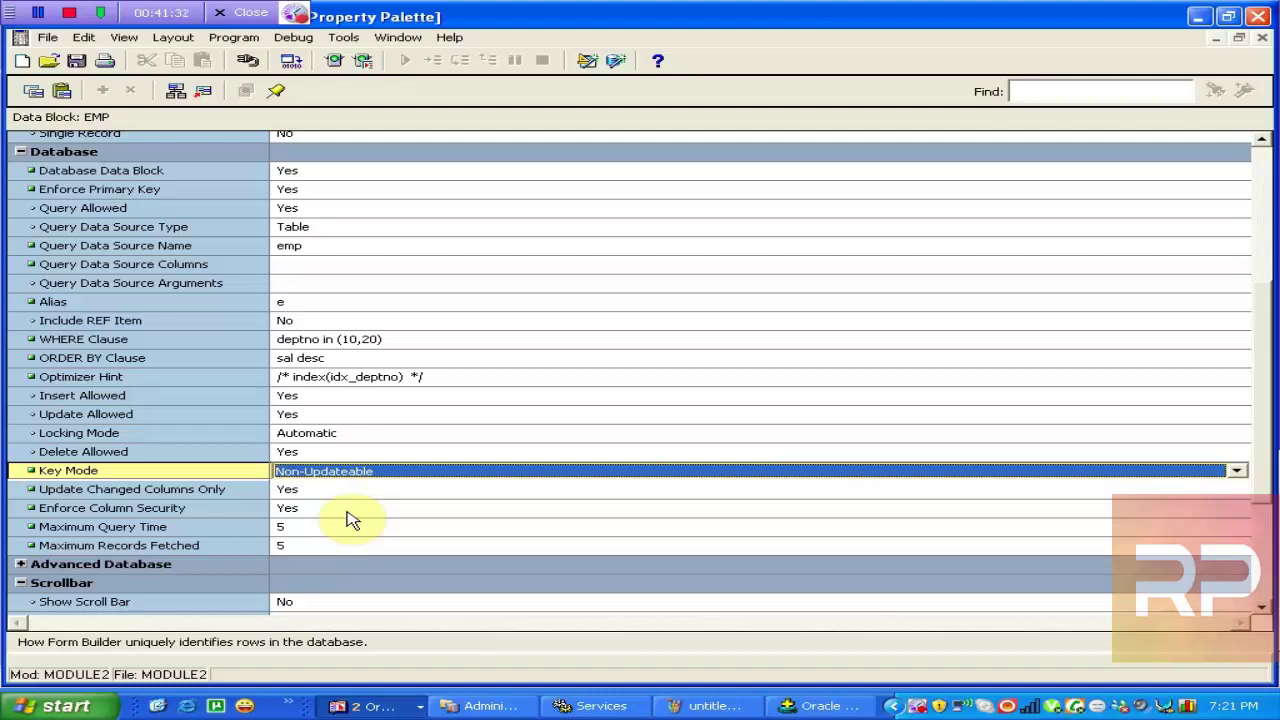
click(310, 477)
click(310, 474)
click(310, 474)
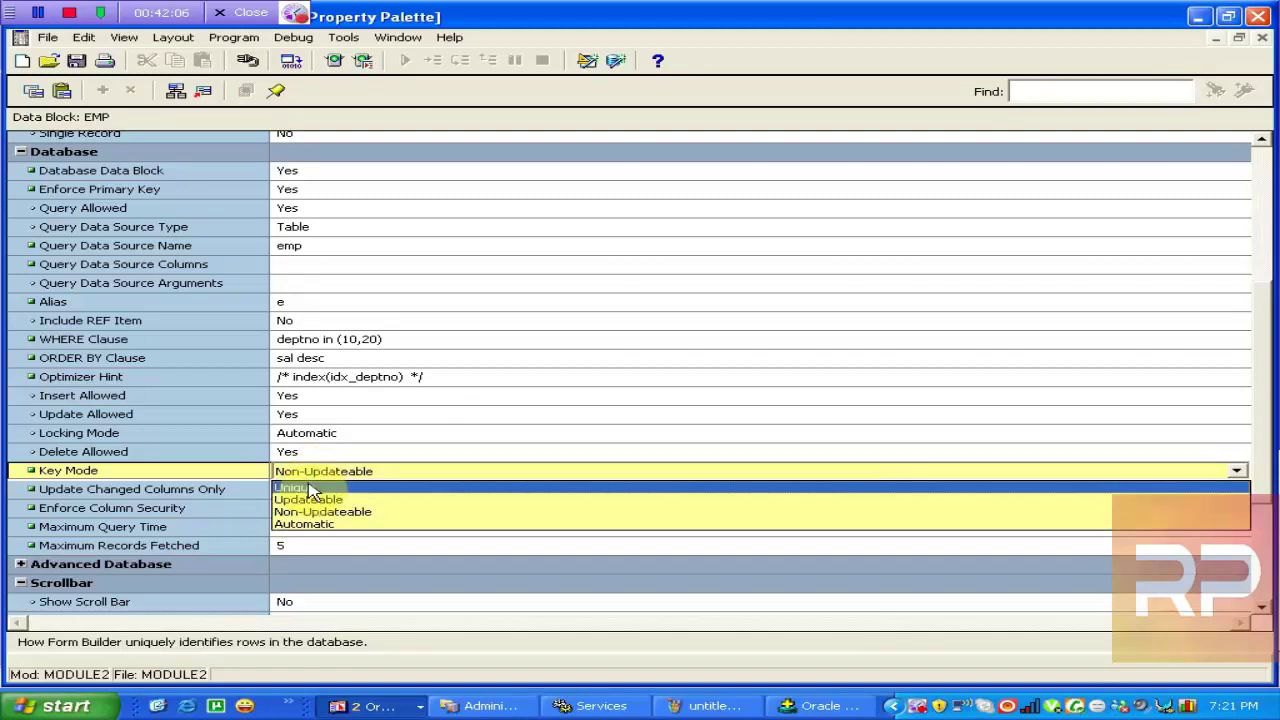
click(310, 487)
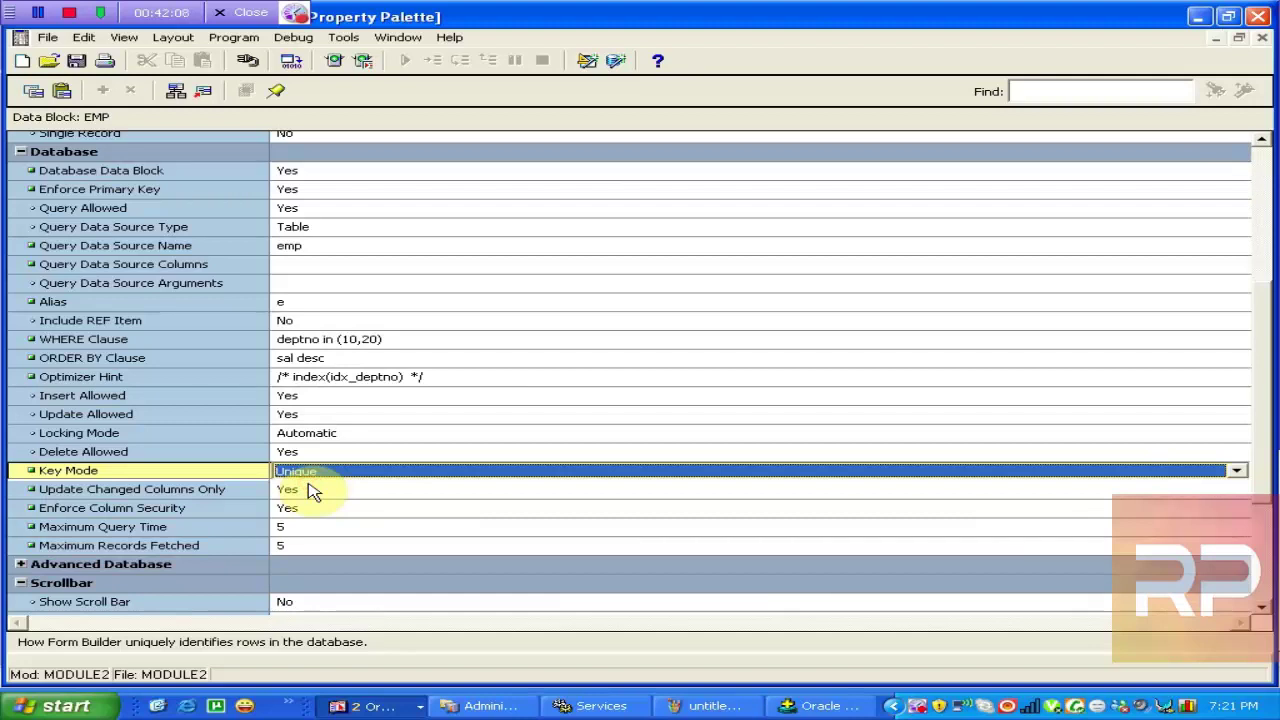
Compare Non-Updateable with Updateable for the EMP block's Key Mode and leave it set to Non-Updateable
click(310, 476)
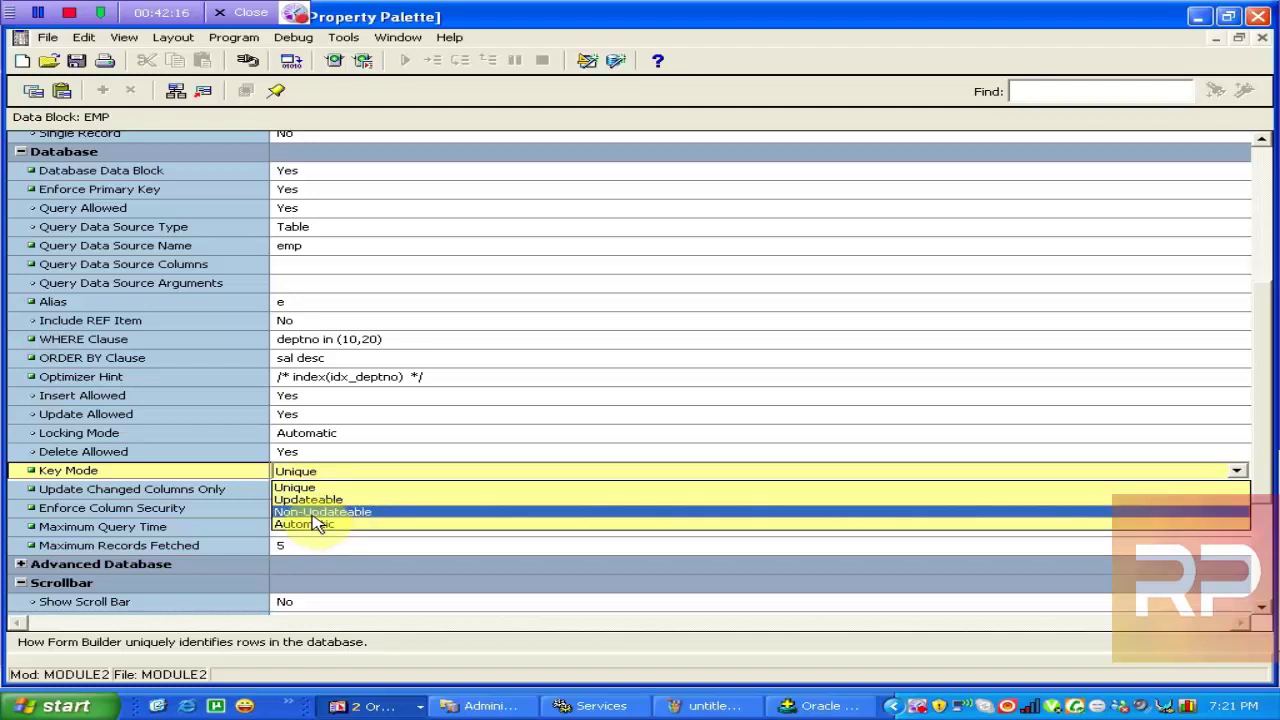
click(315, 512)
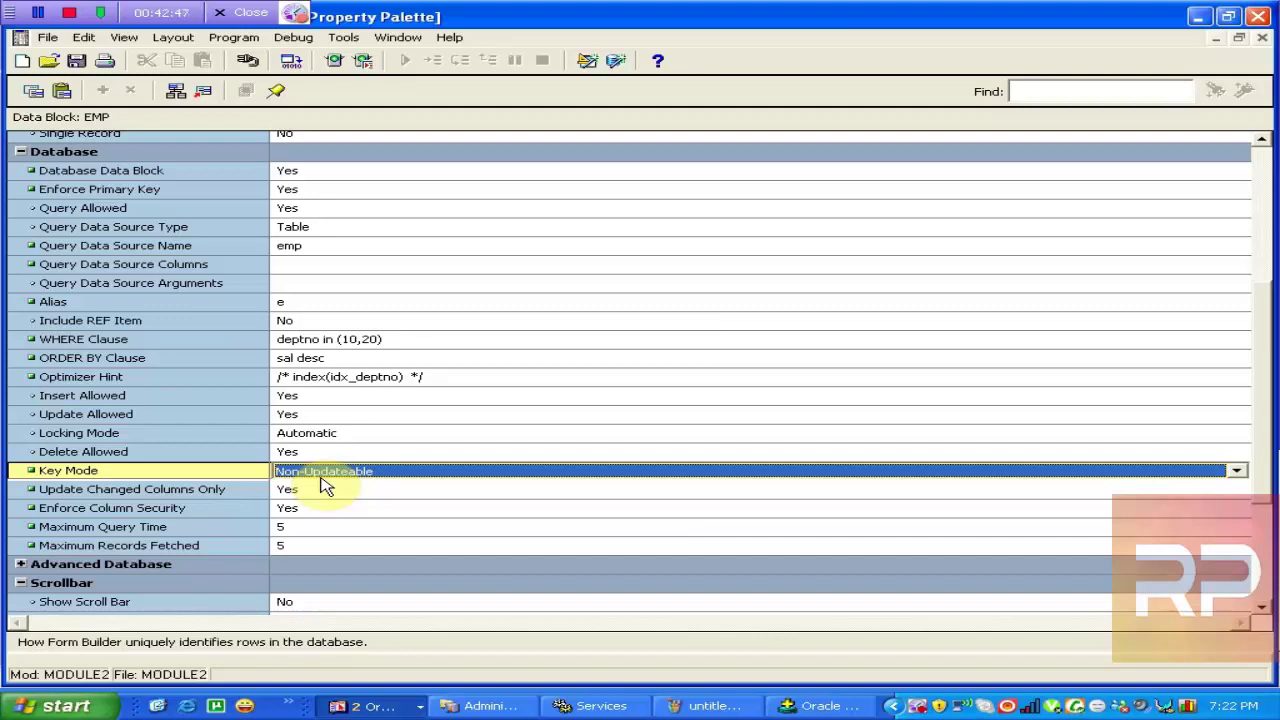
click(322, 478)
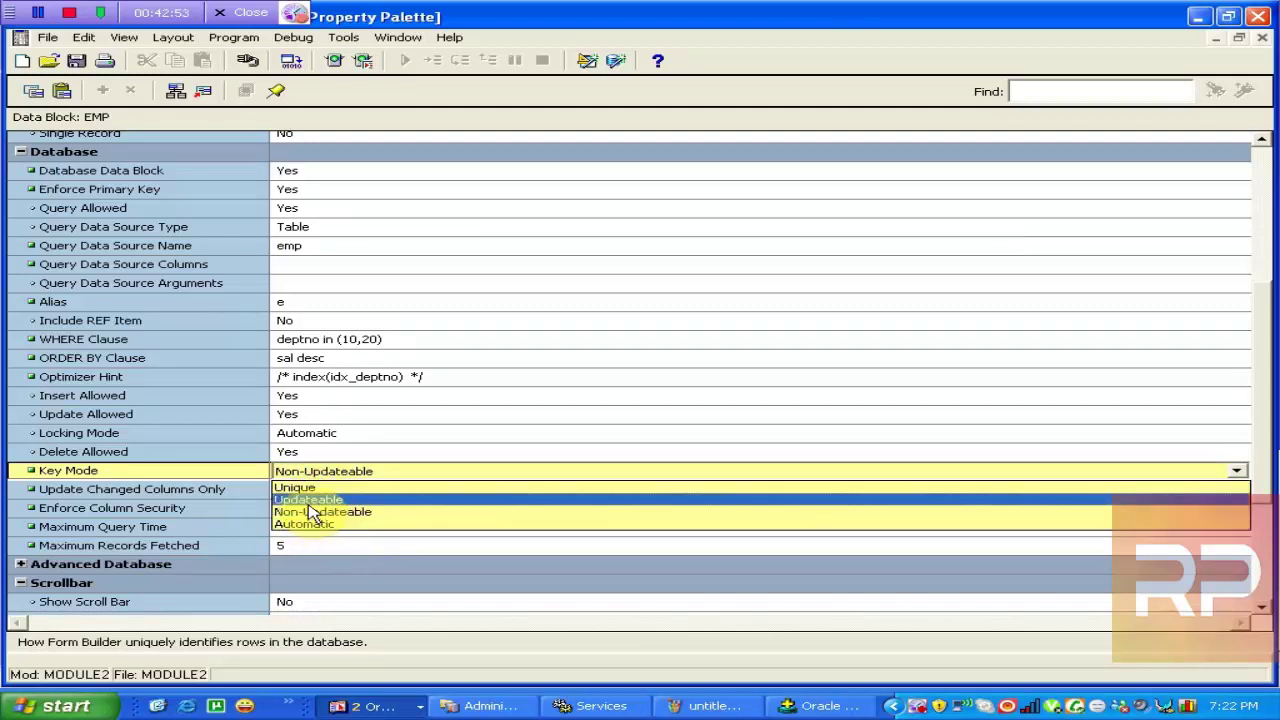
click(307, 500)
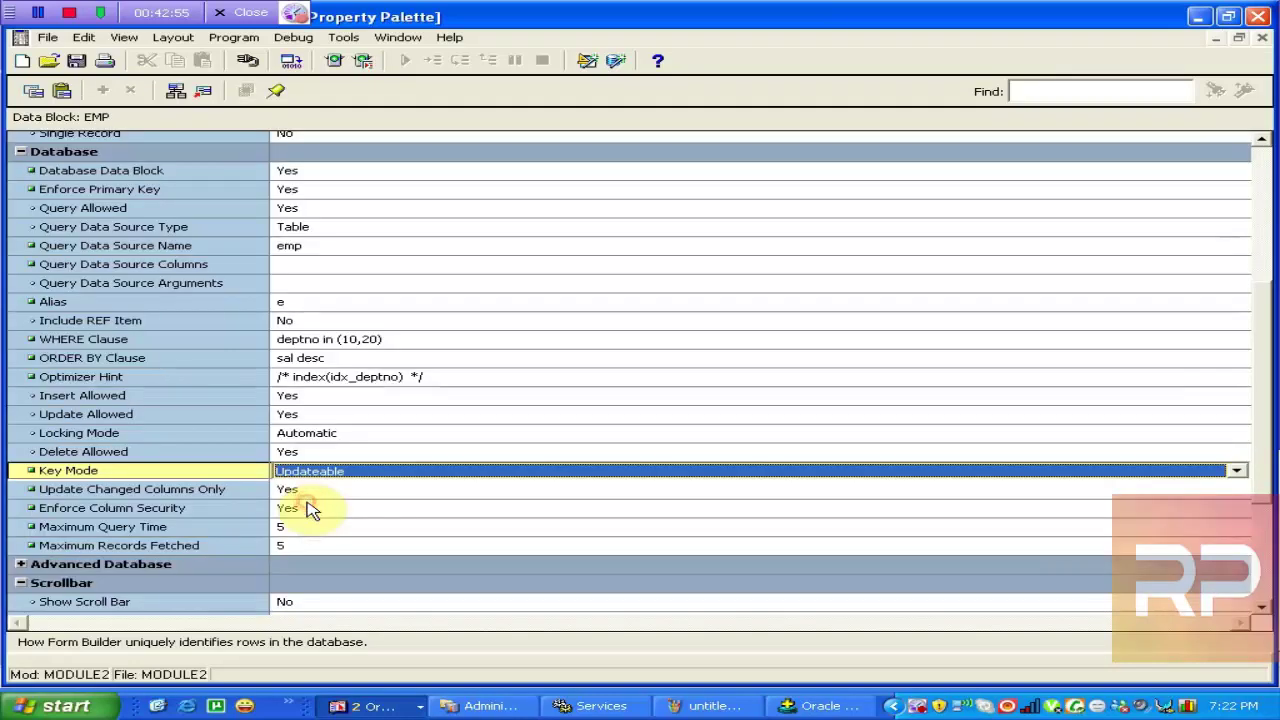
click(322, 470)
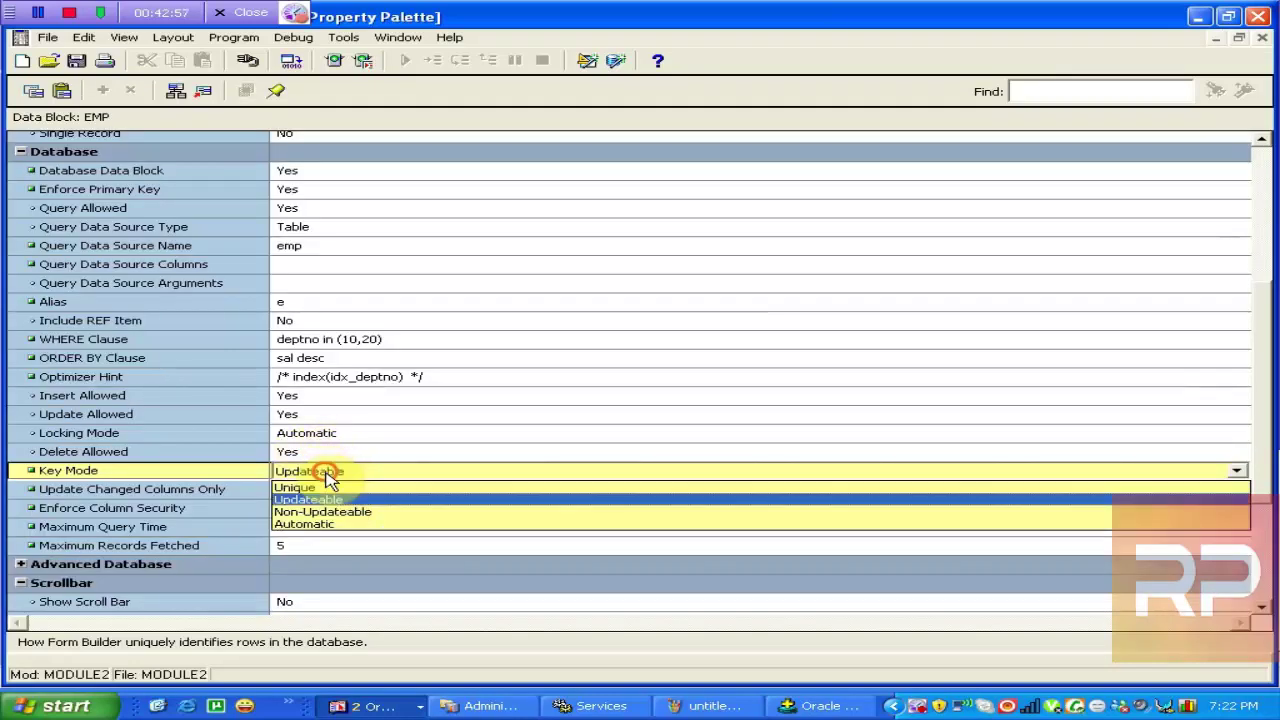
click(320, 513)
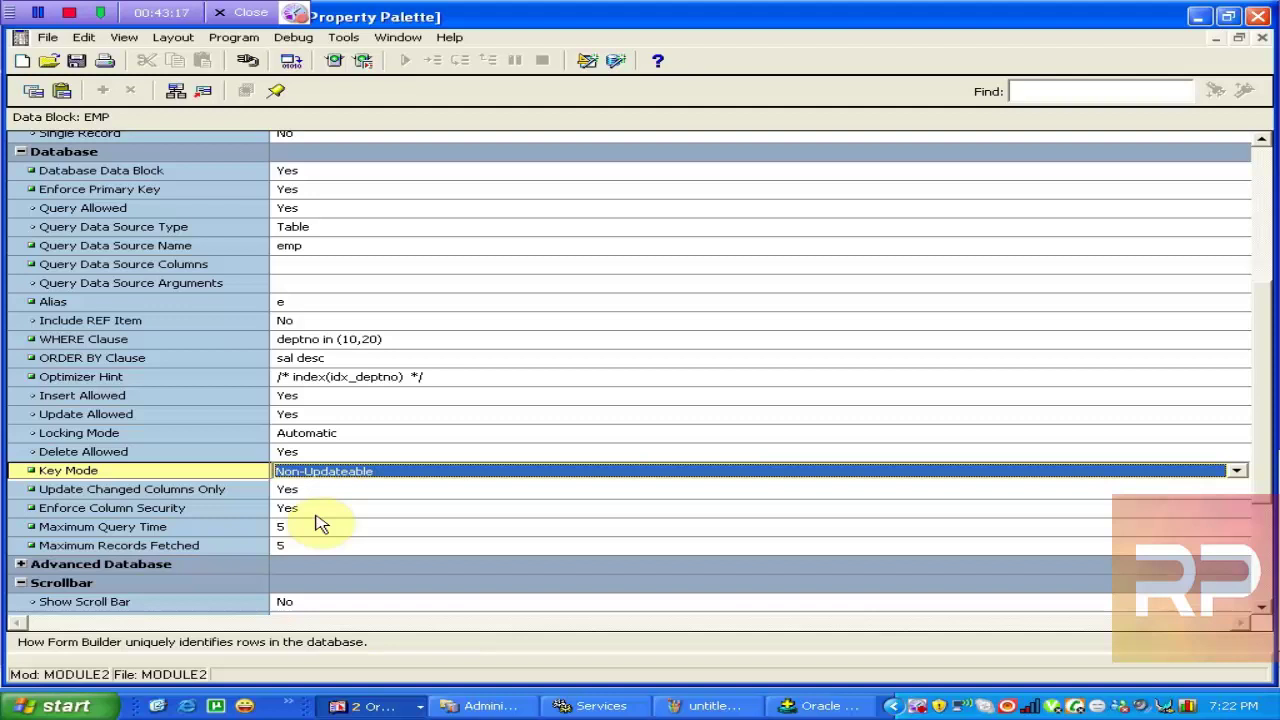
Set the EMP block's Key Mode to Updateable
click(320, 471)
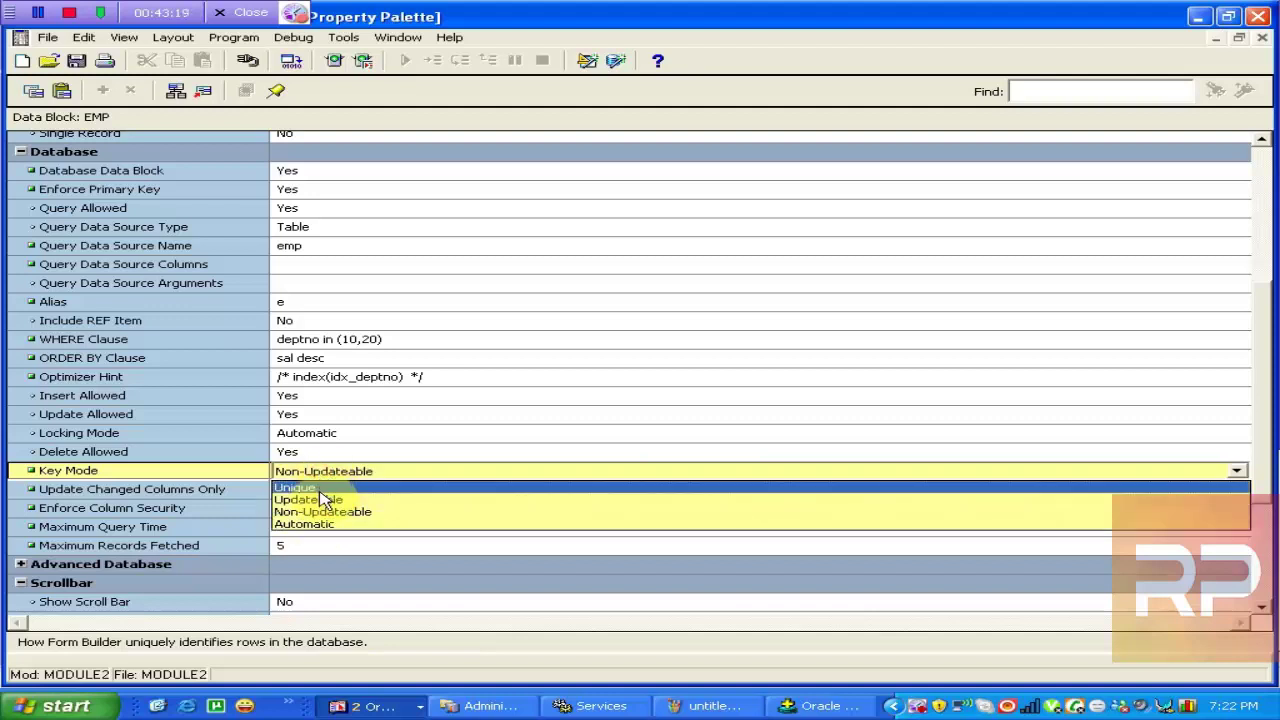
click(320, 500)
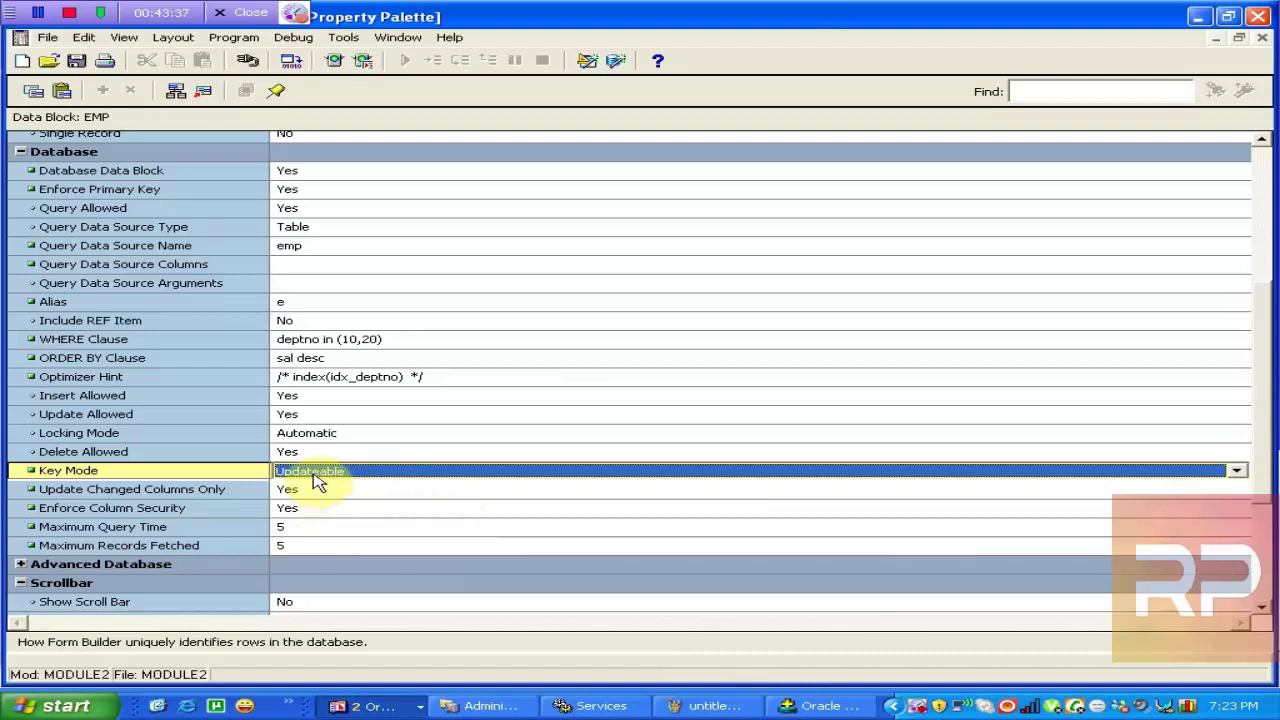
click(103, 440)
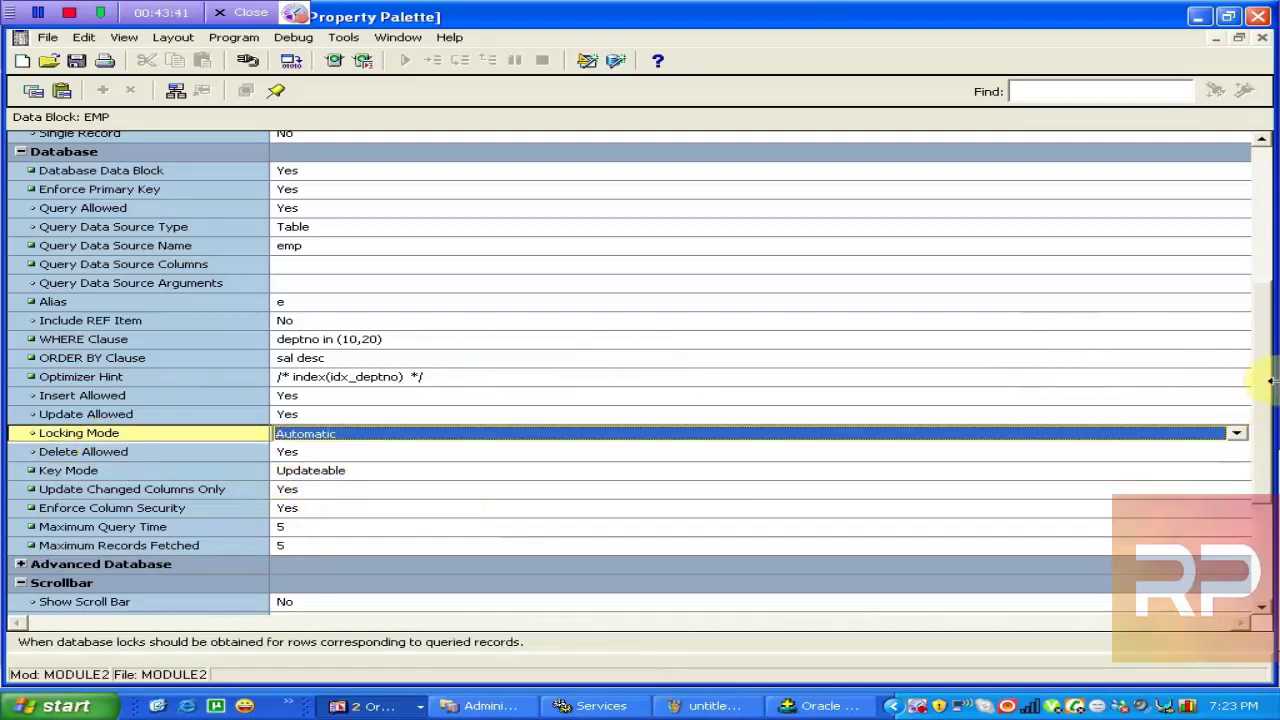
Examine the EMP block's Include REF Item options and its Alias property in the Database group
drag(1262, 389, 1262, 381)
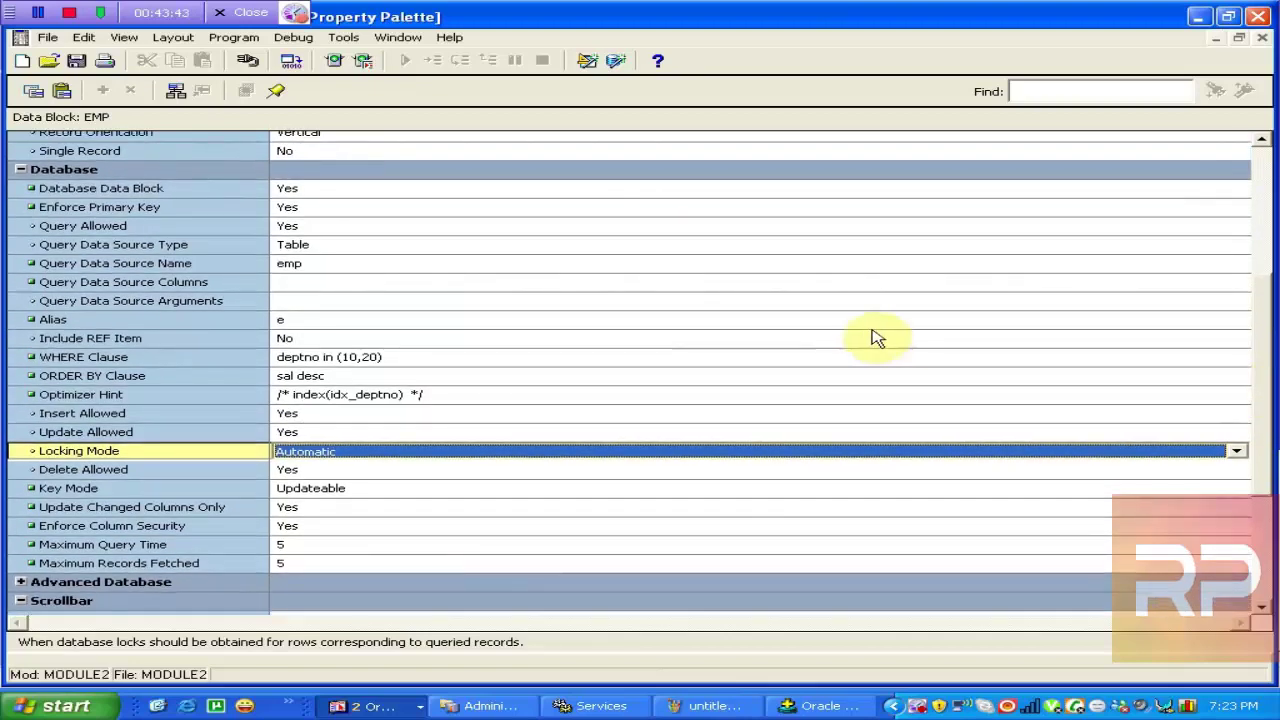
click(113, 340)
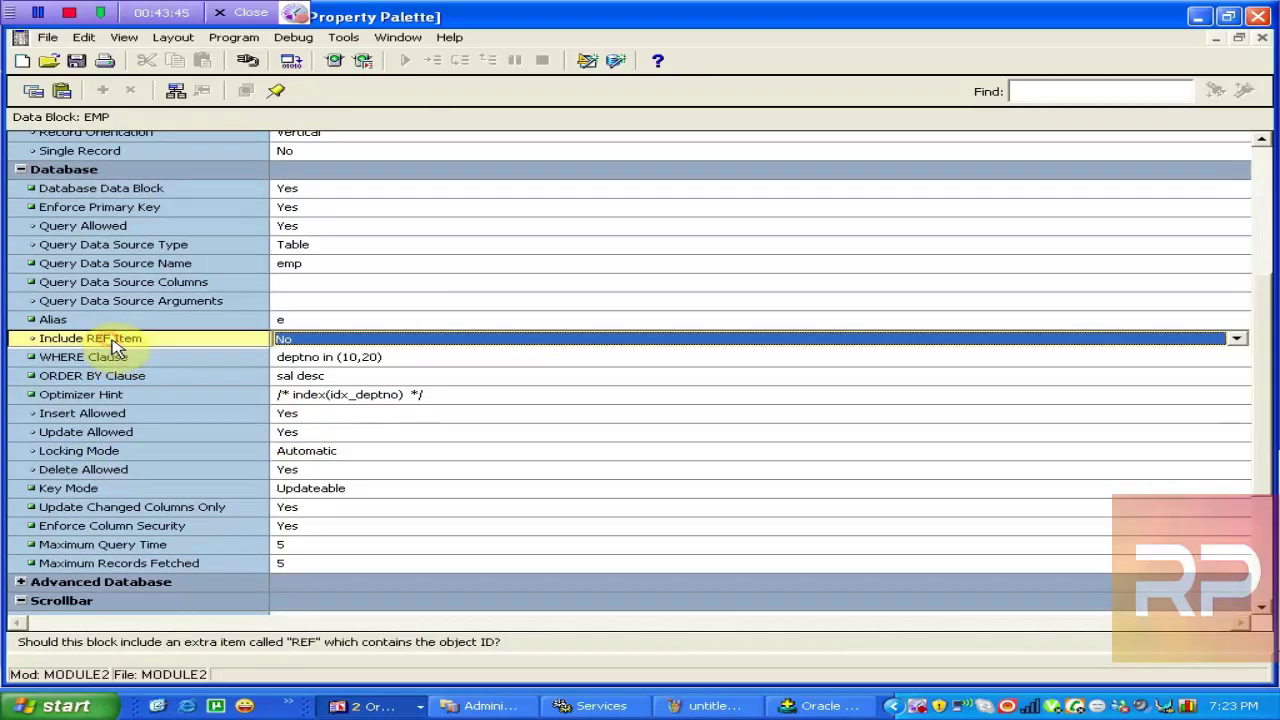
click(310, 322)
click(313, 340)
click(309, 322)
click(310, 340)
click(310, 340)
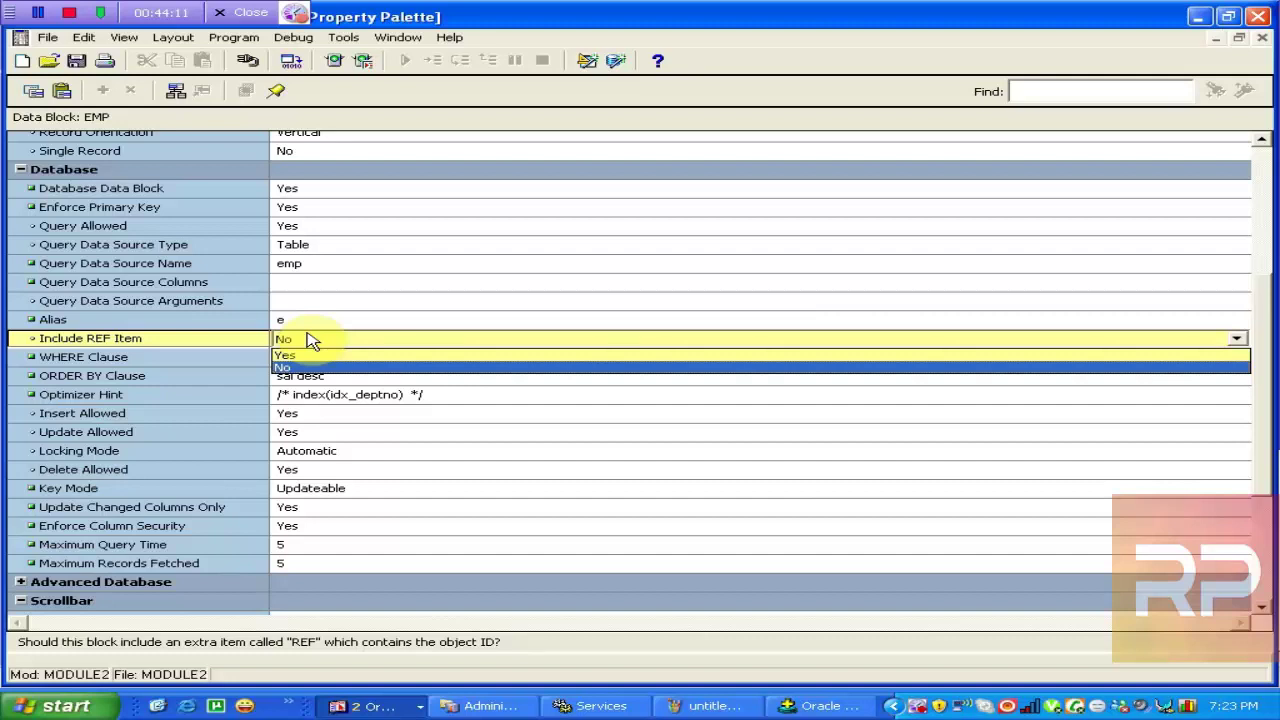
click(308, 334)
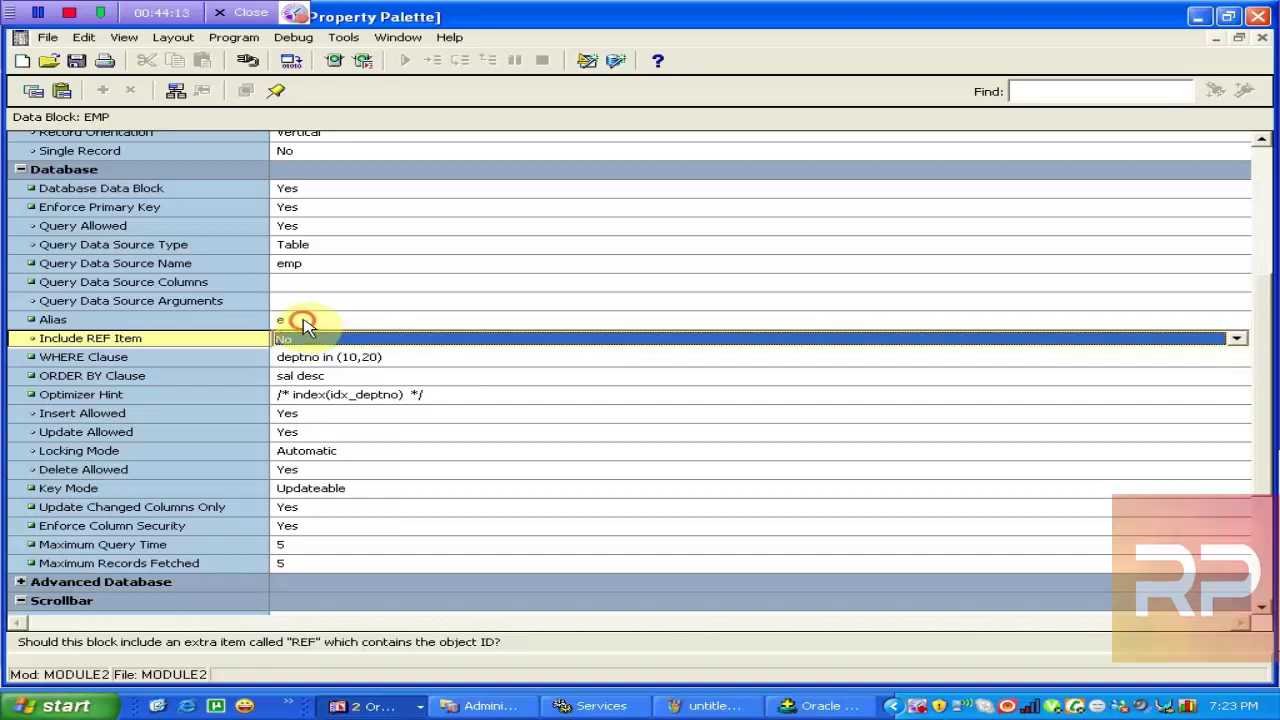
click(307, 326)
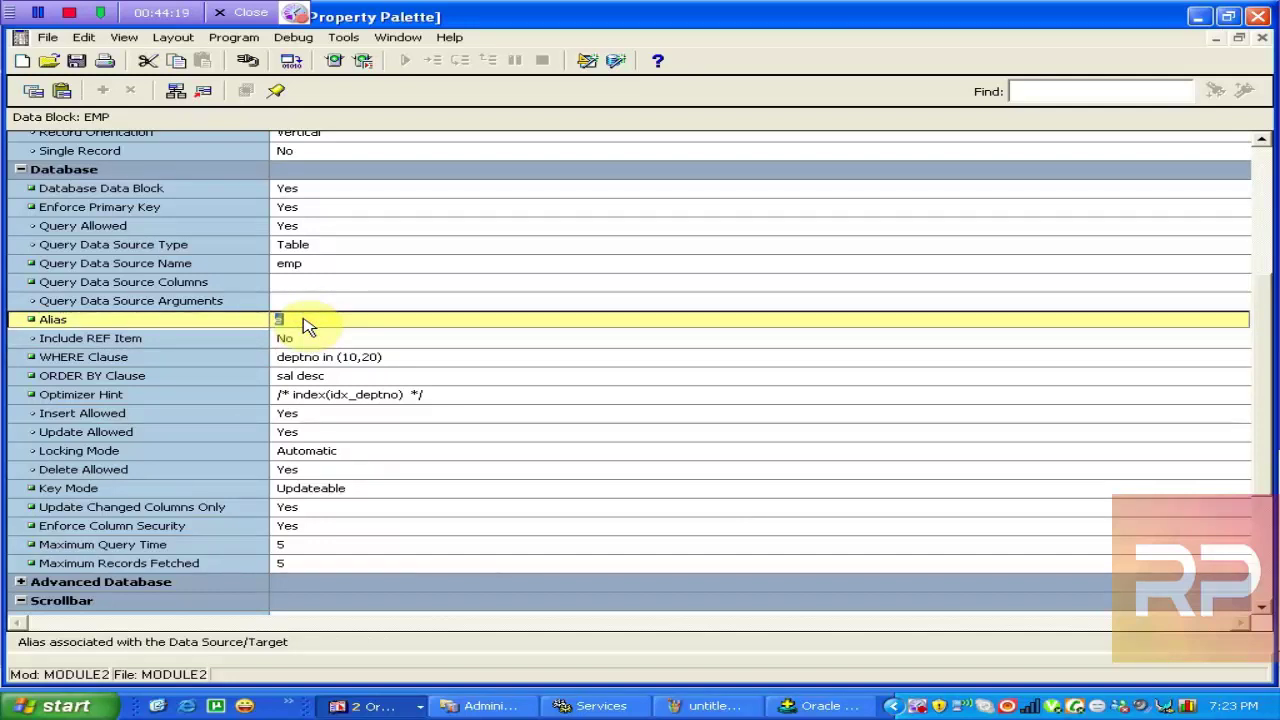
click(296, 341)
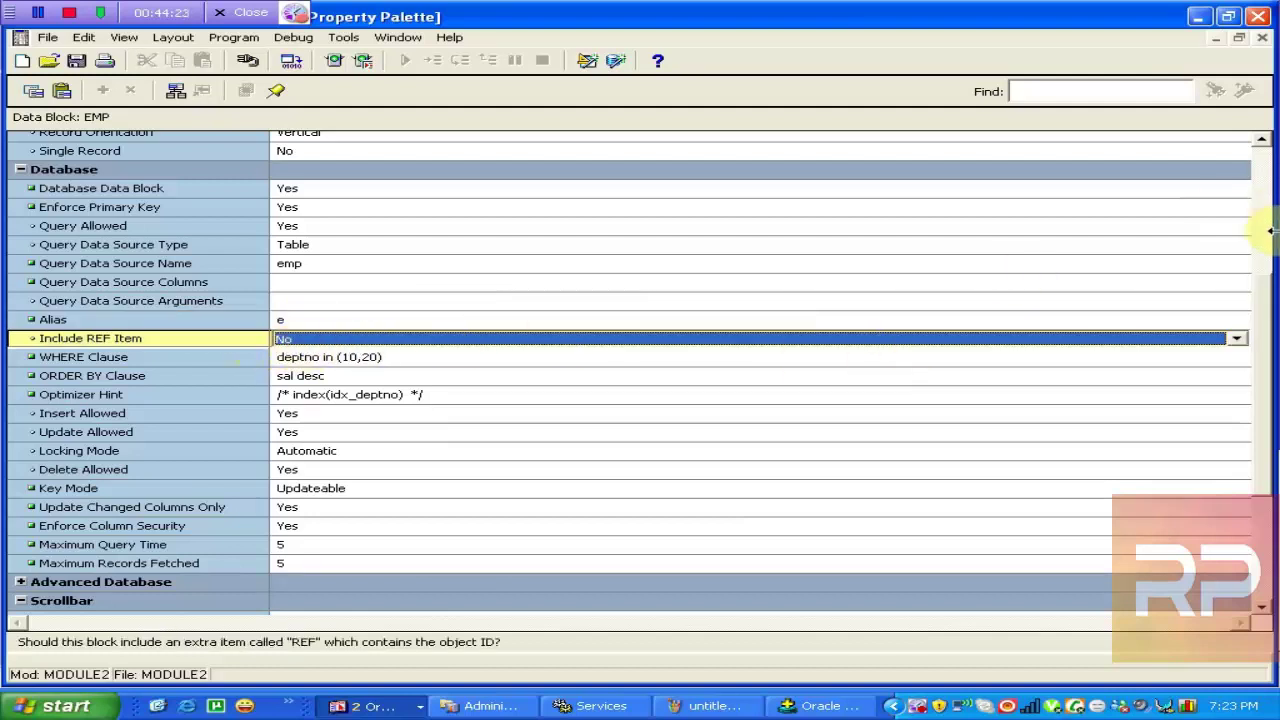
Expand the EMP block's Advanced Database properties and examine the available DML Data Target Type options
drag(1273, 318, 1249, 423)
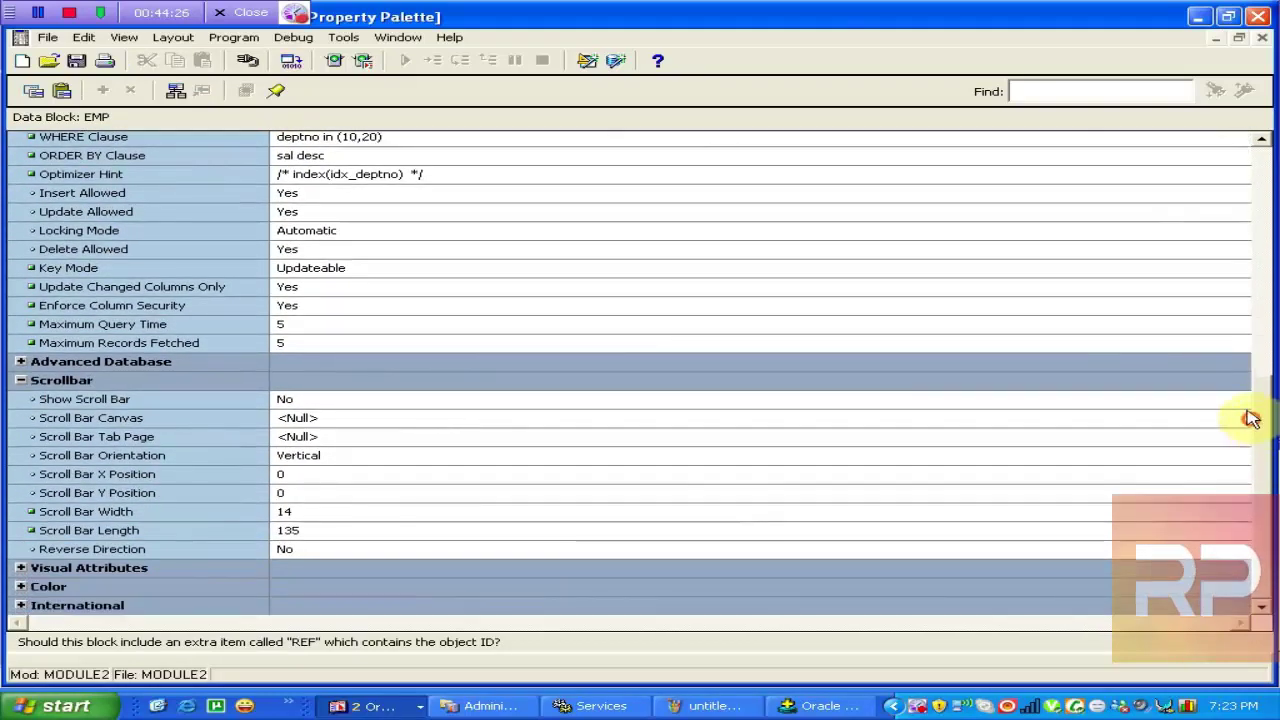
click(21, 362)
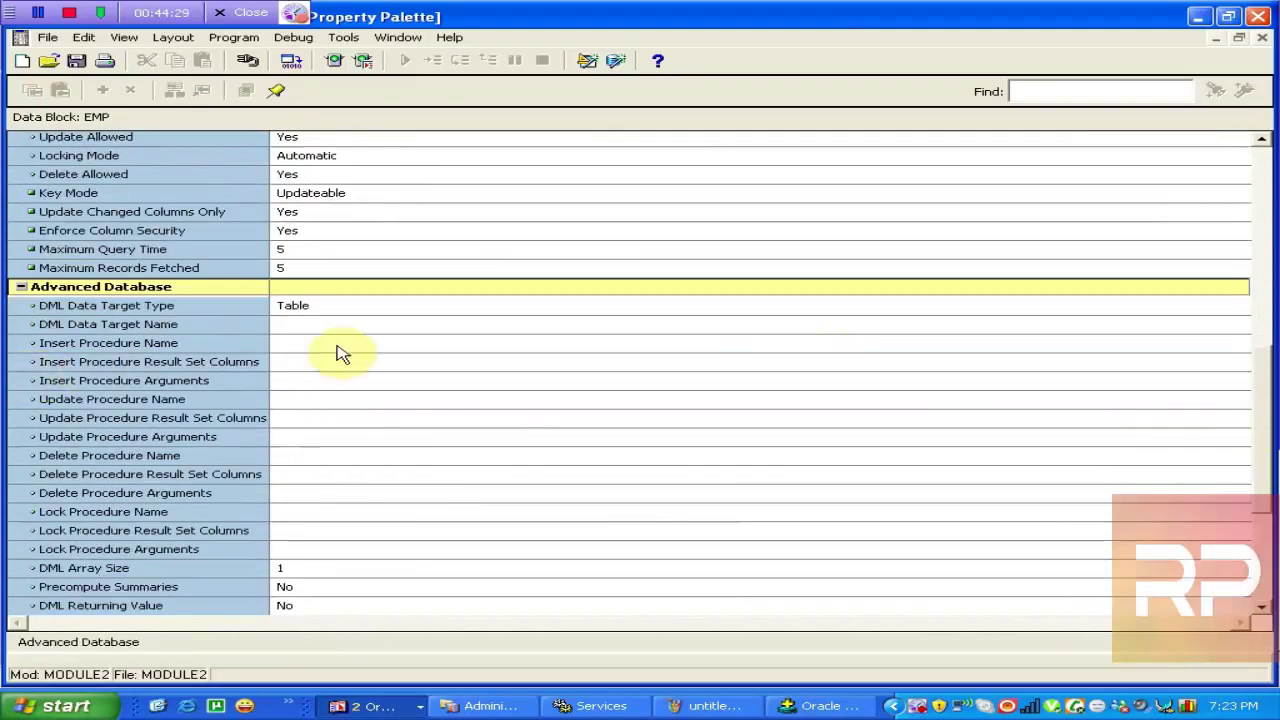
click(318, 314)
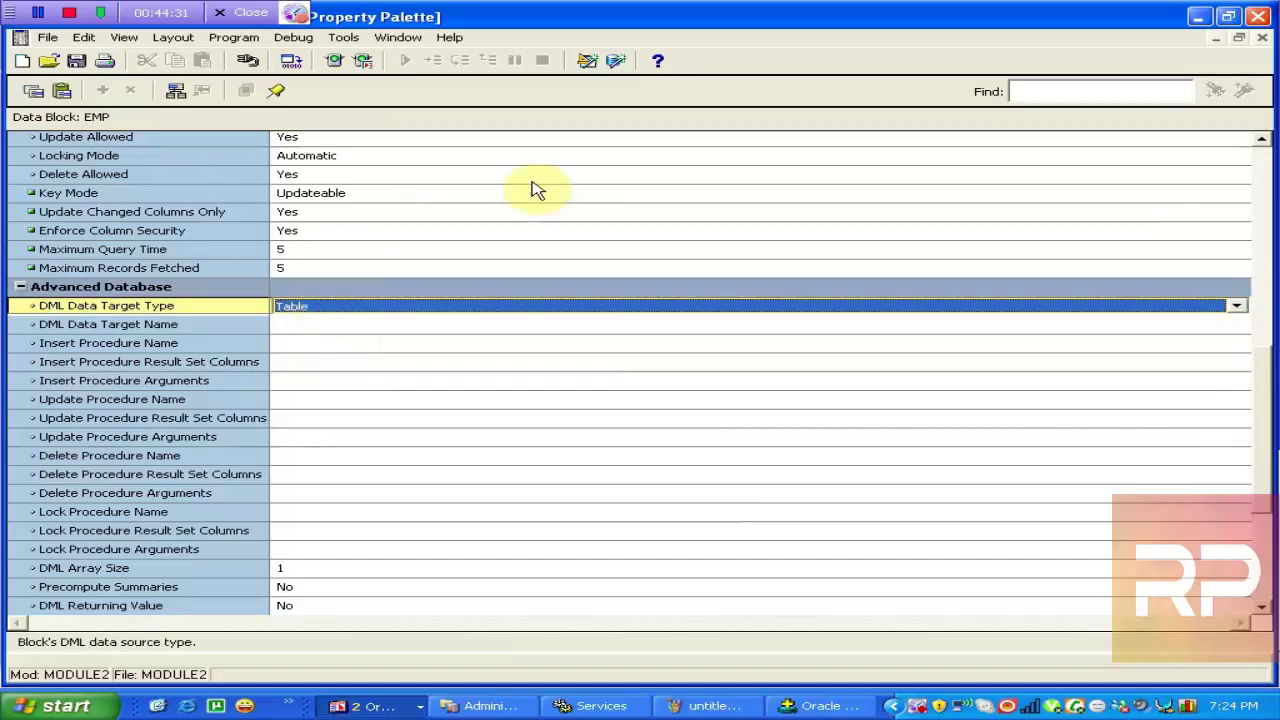
drag(1266, 449, 1257, 340)
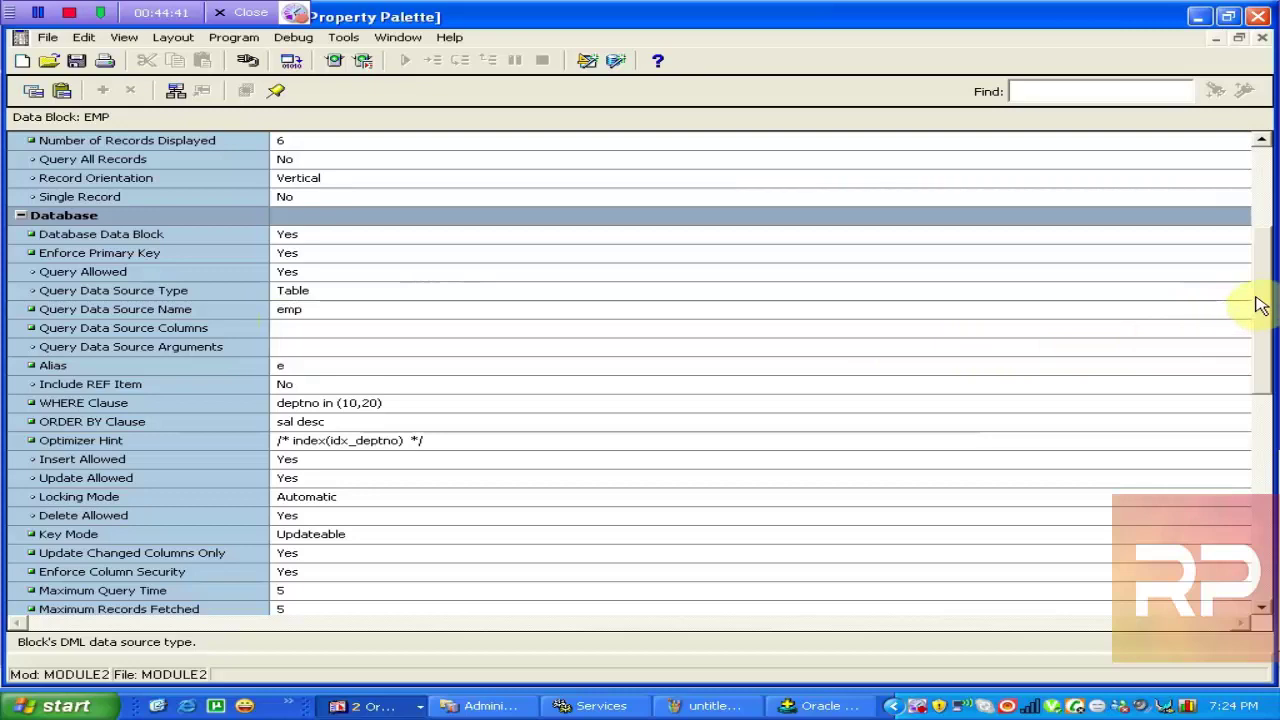
drag(1258, 305, 1257, 463)
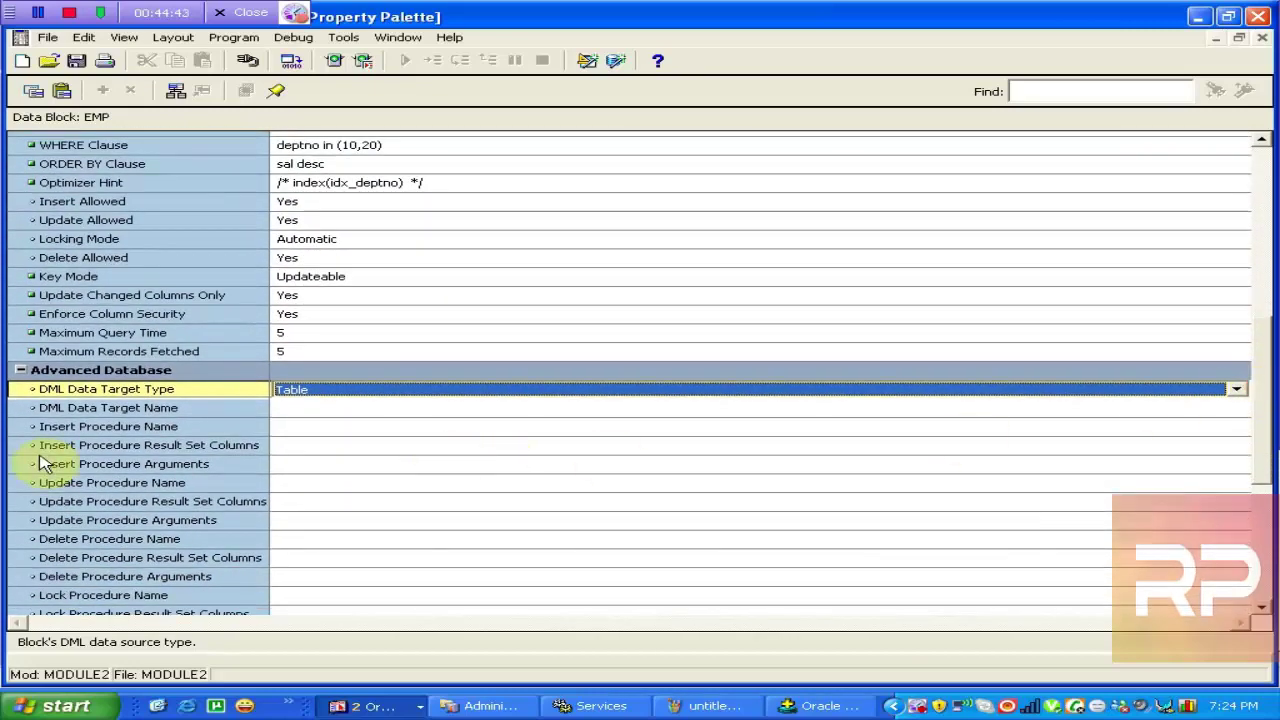
click(308, 397)
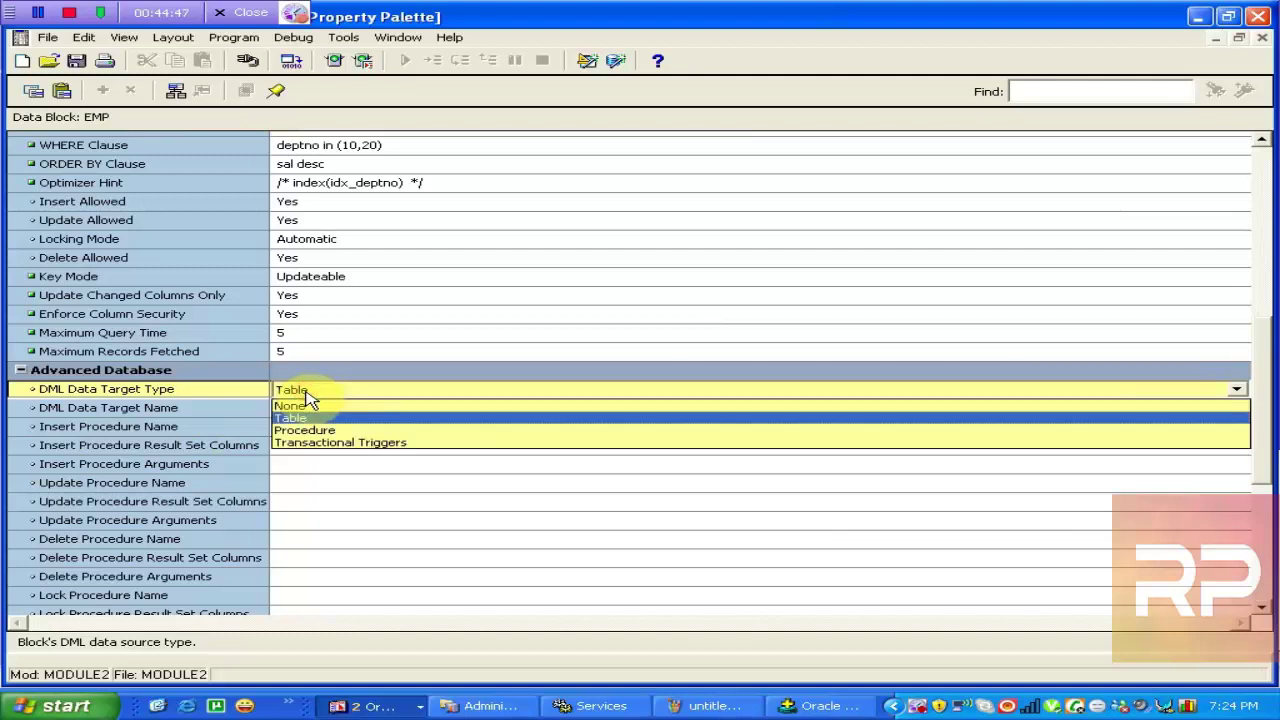
click(310, 400)
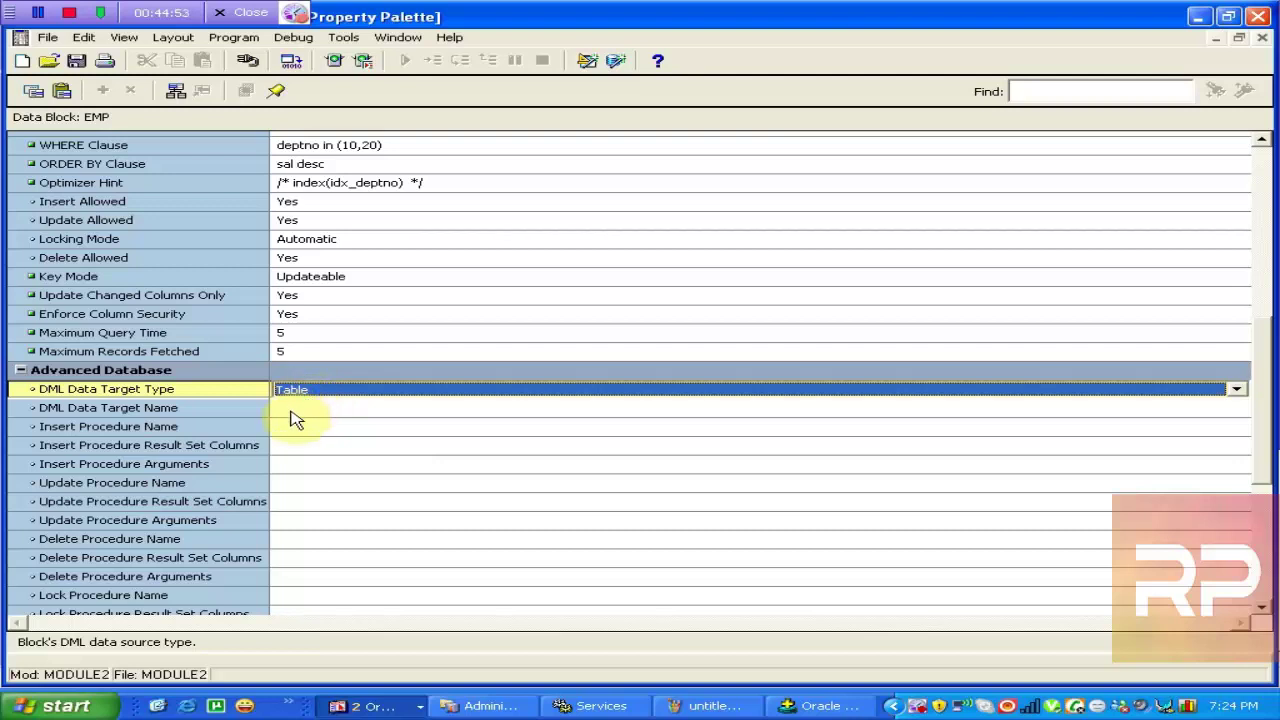
Set the EMP block's DML Data Target Name to emp and look at the insert procedure properties
click(290, 412)
text(emp)
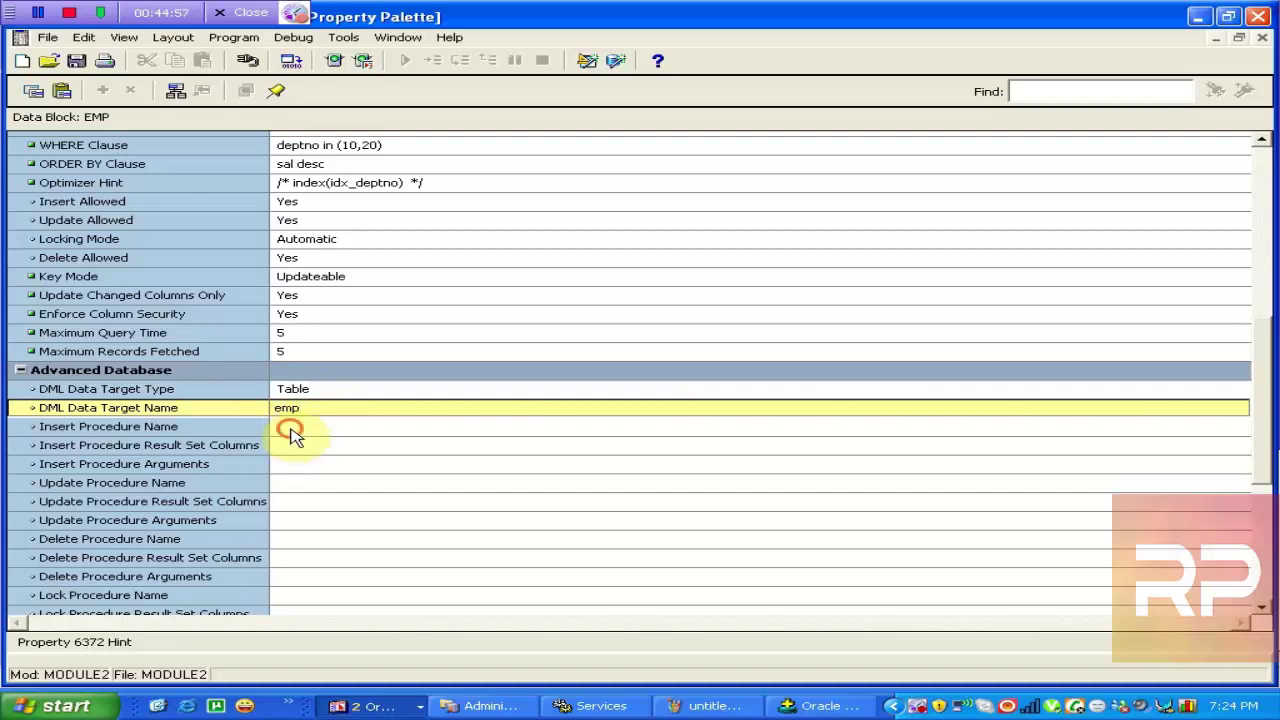
click(291, 431)
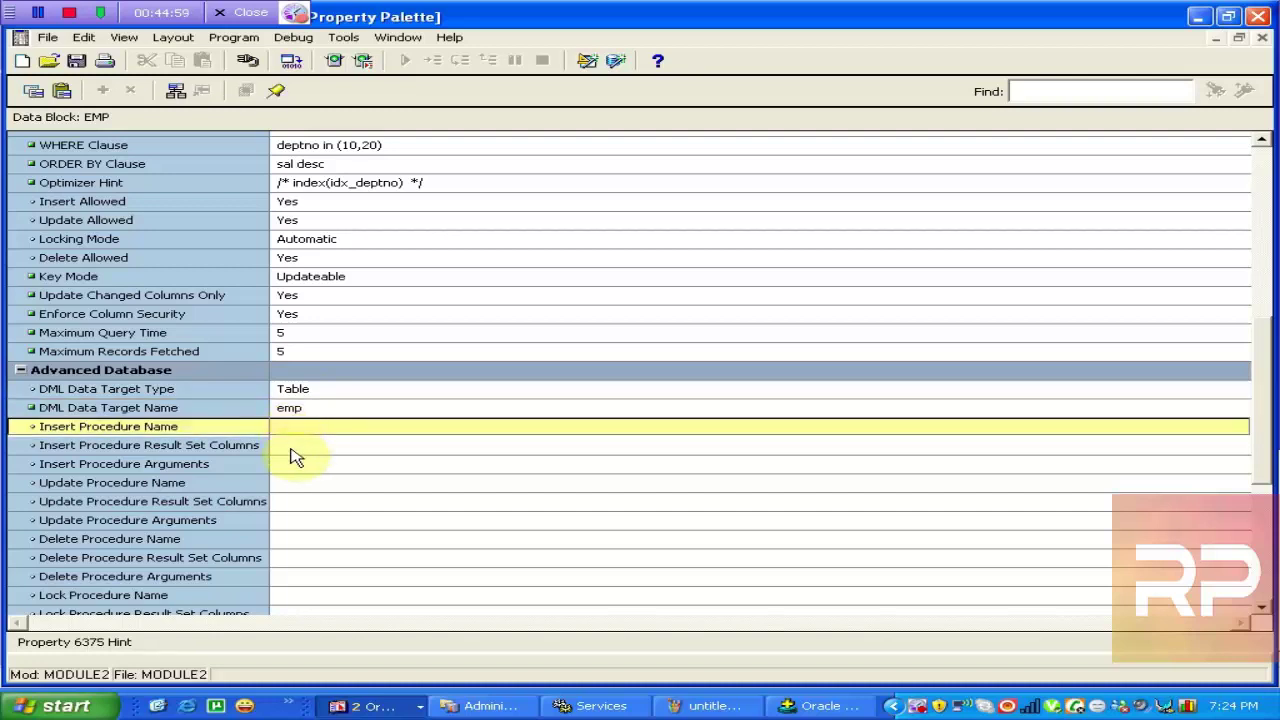
click(314, 449)
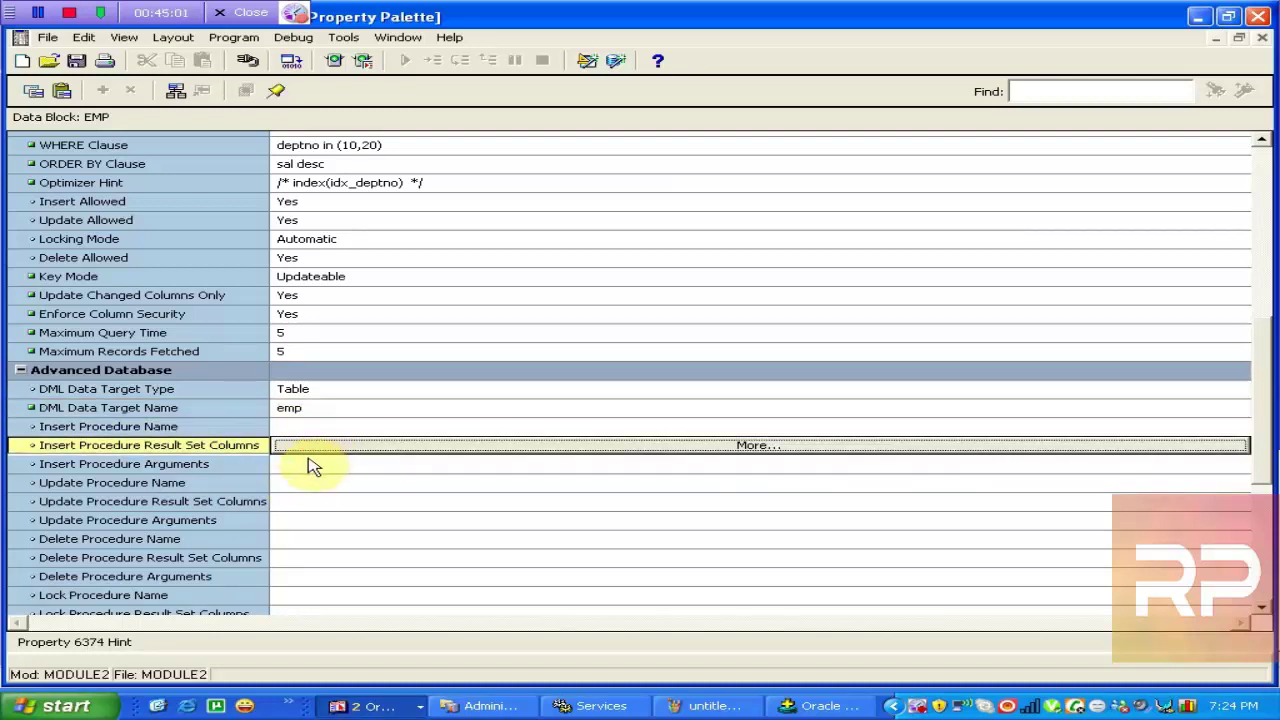
click(308, 429)
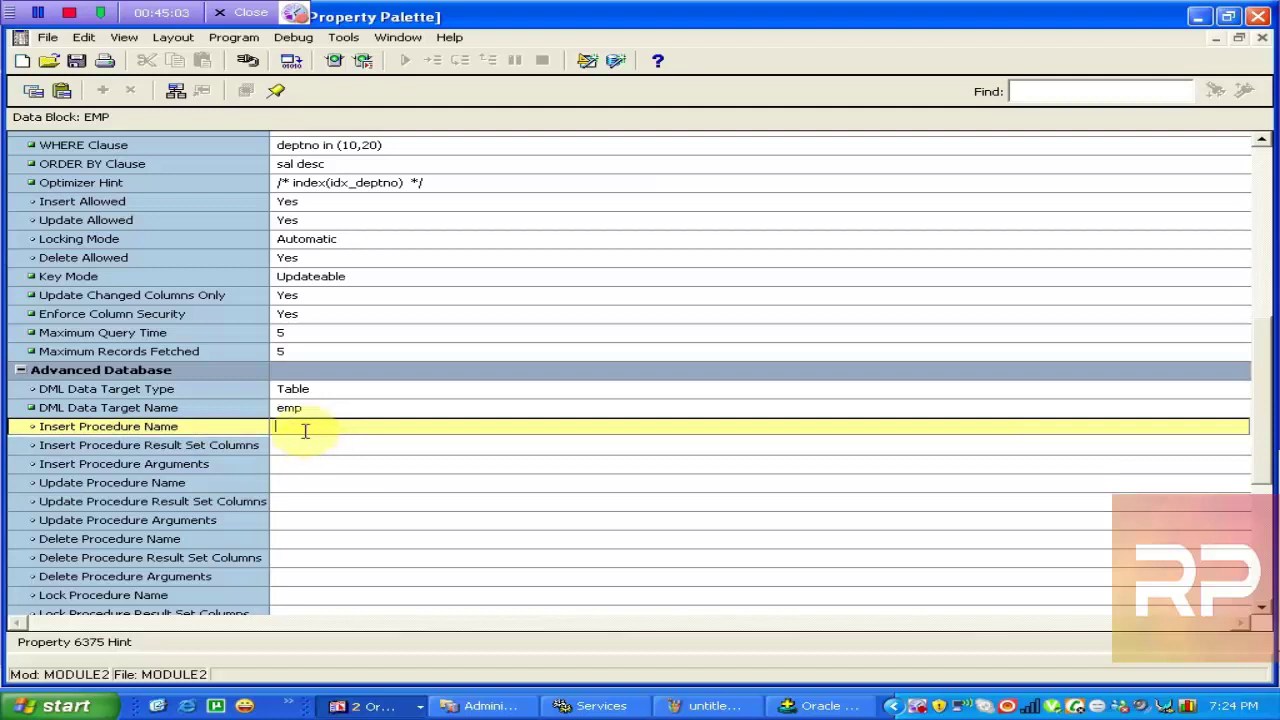
Try Procedure as the DML Data Target Type, look through the related procedure properties and return the type to Table
click(334, 392)
click(334, 391)
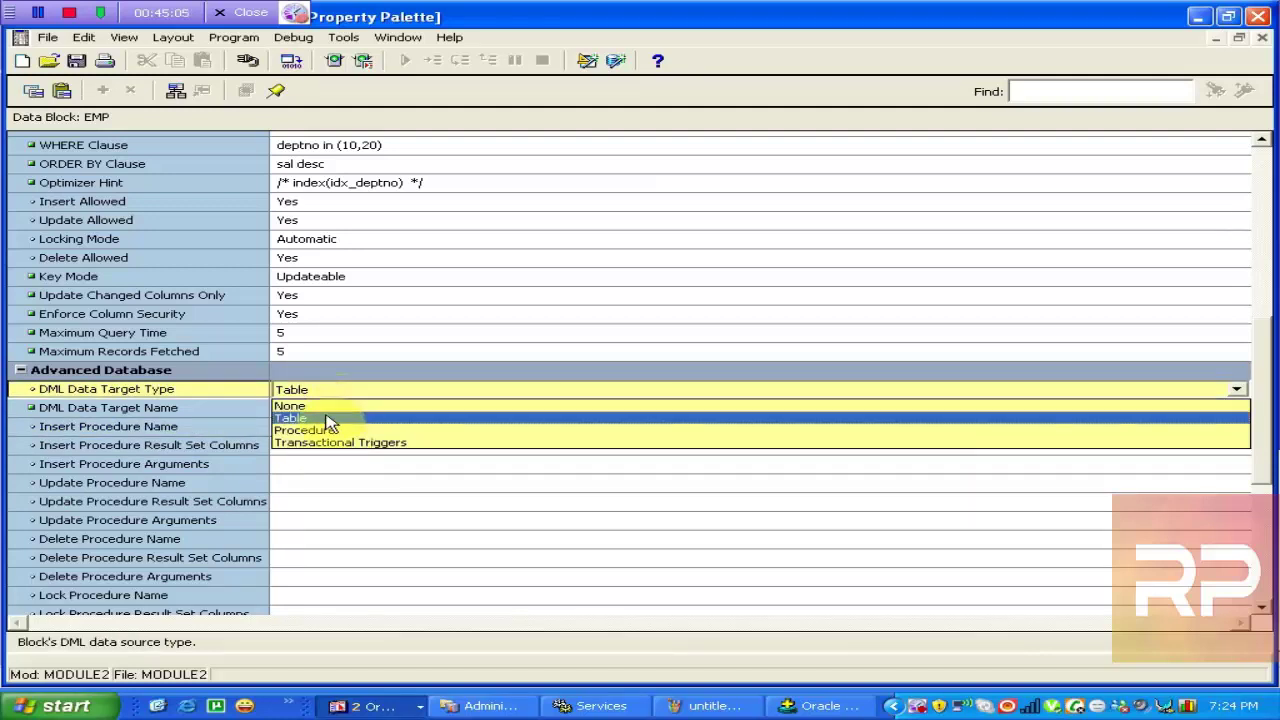
click(325, 431)
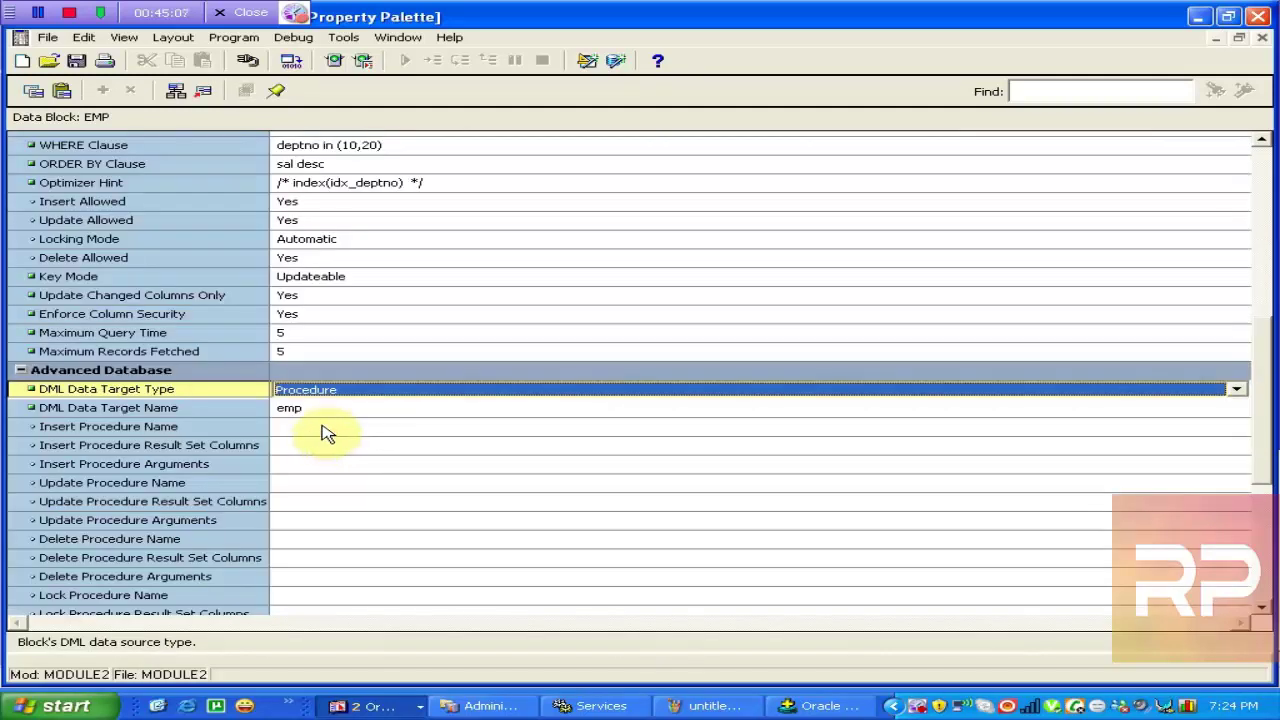
click(315, 426)
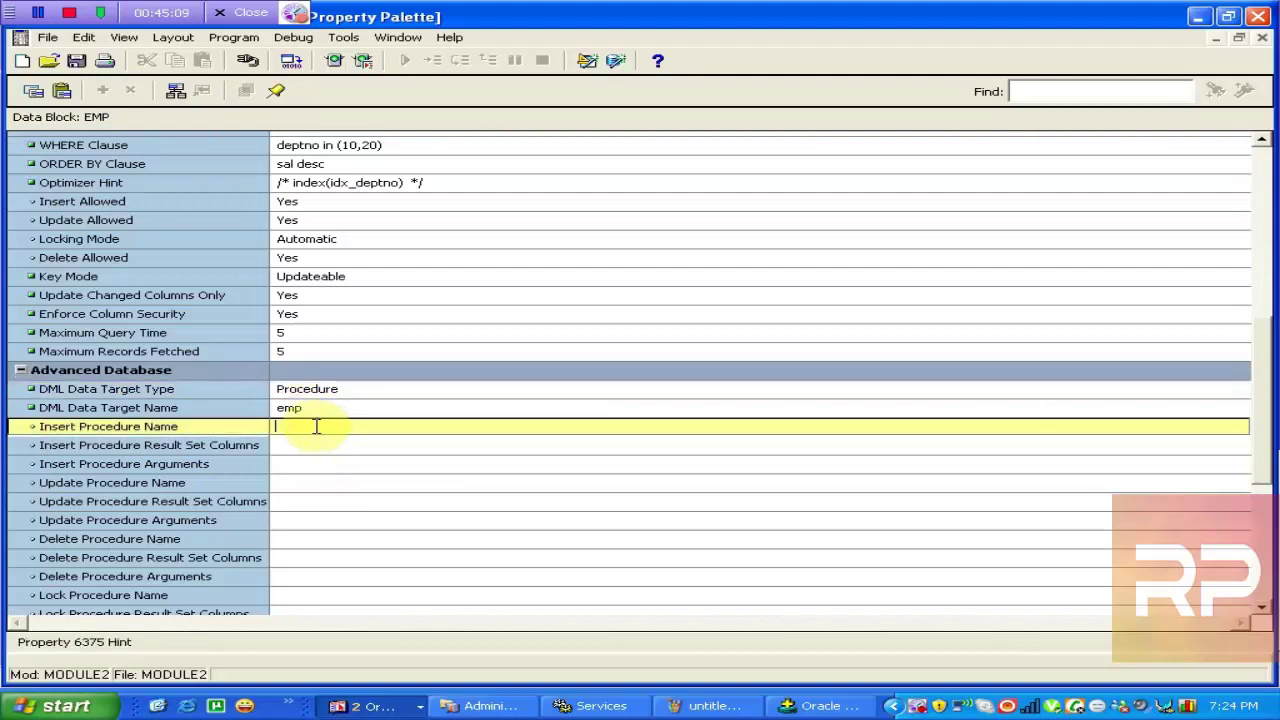
click(304, 484)
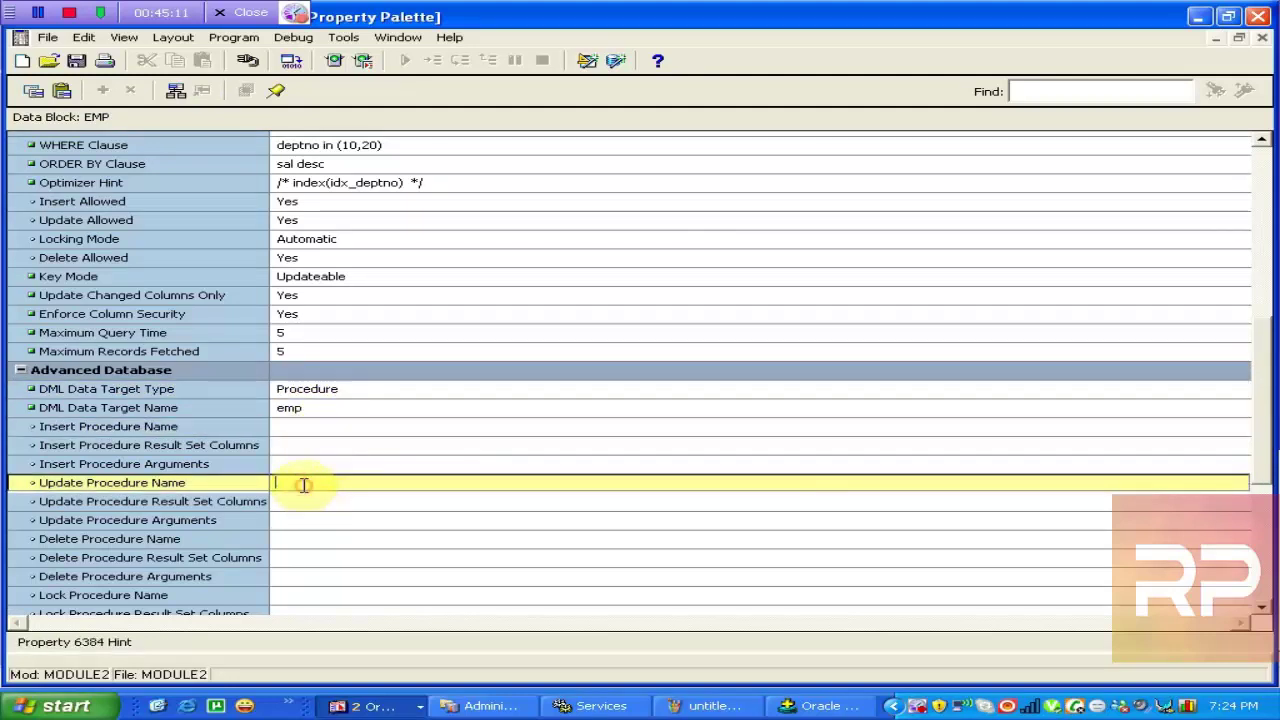
click(322, 522)
click(322, 580)
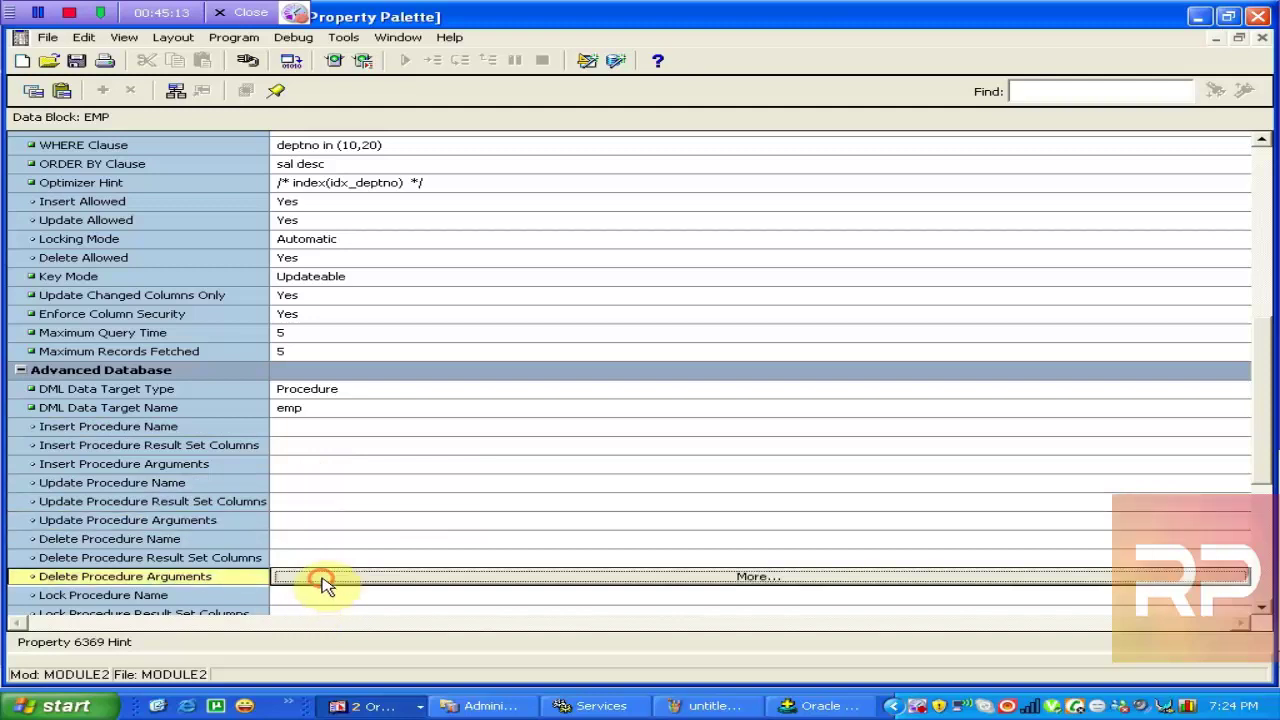
click(340, 408)
click(371, 391)
click(371, 391)
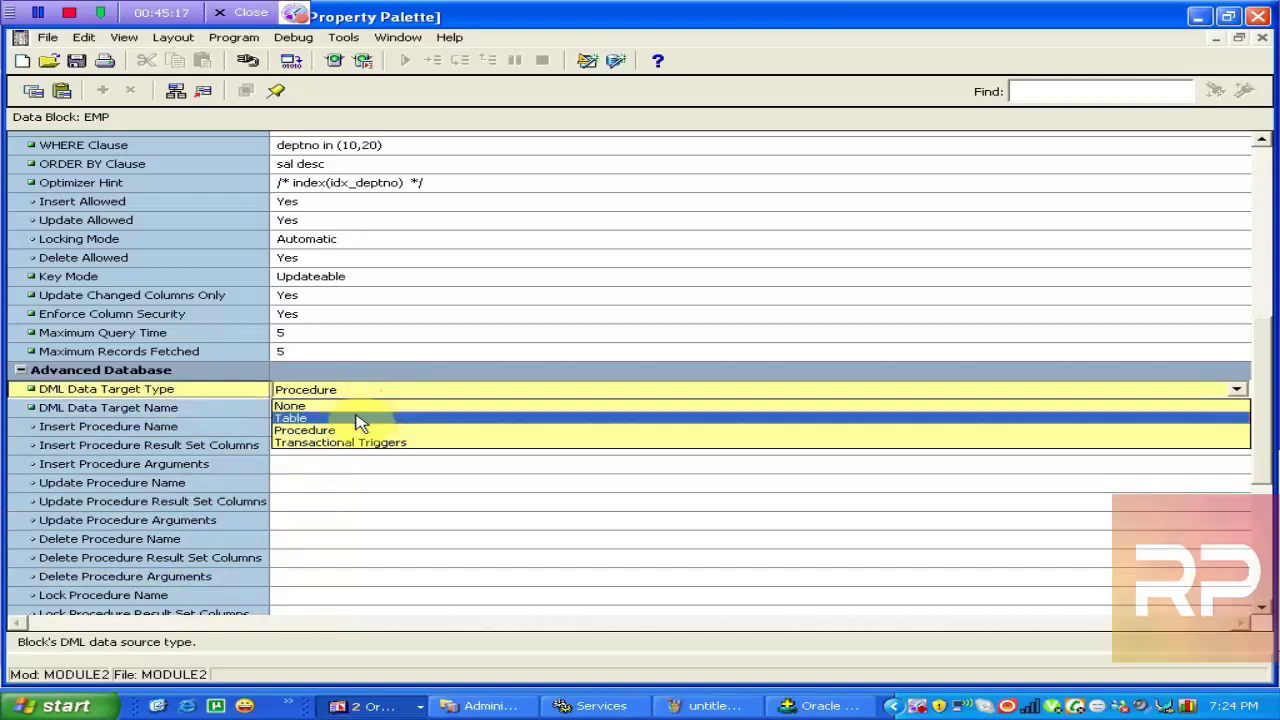
click(360, 419)
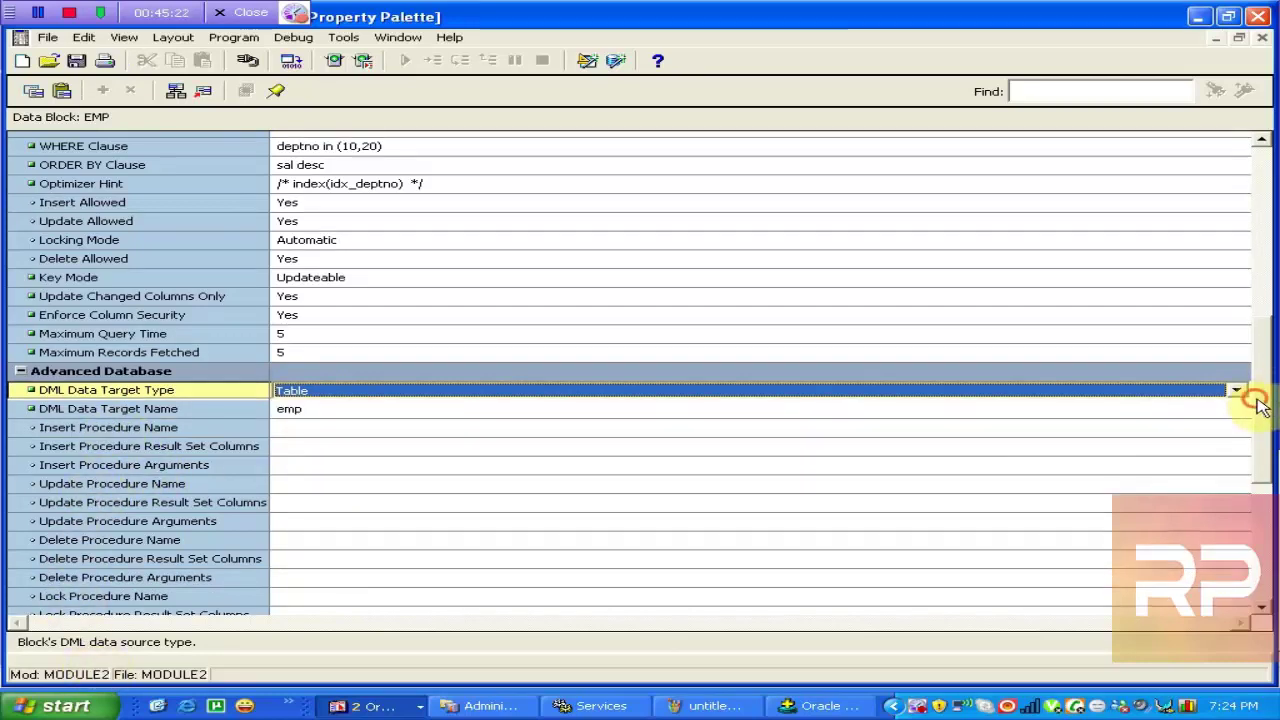
Review the remaining Advanced Database properties, from the procedure entries to DML Array Size, Precompute Summaries and DML Returning Value
drag(1257, 394, 1260, 440)
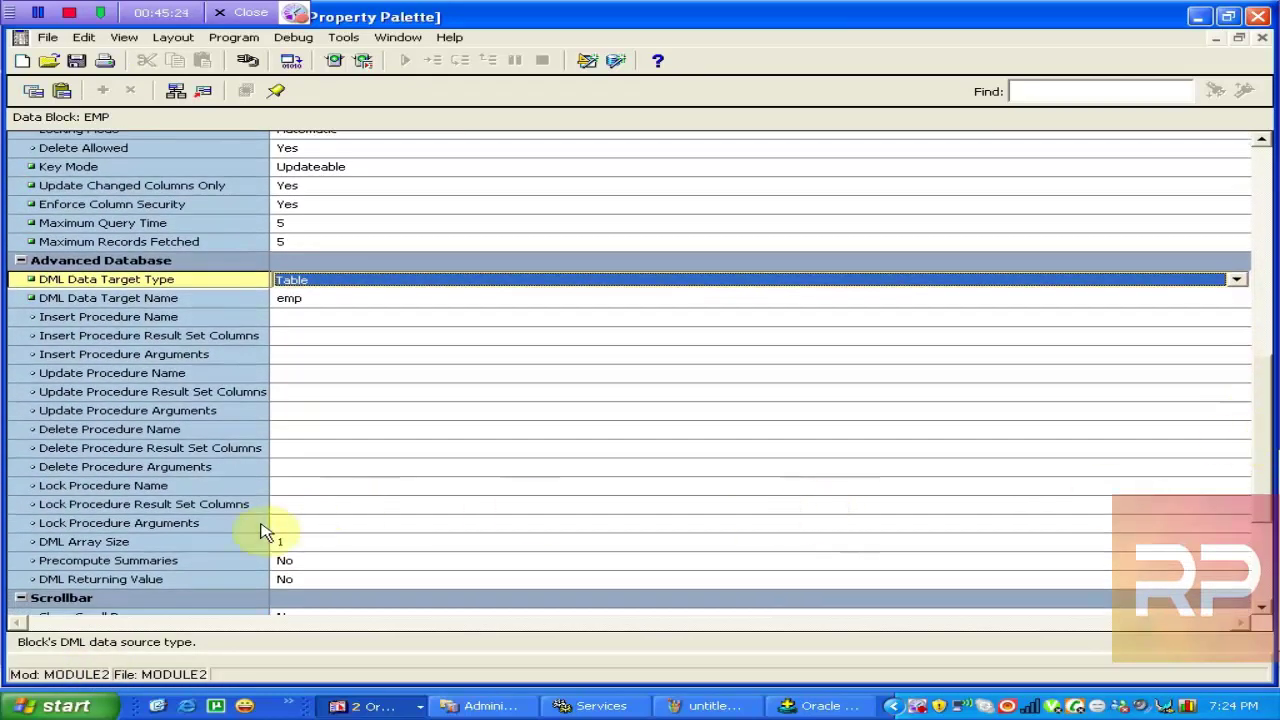
click(205, 524)
click(97, 318)
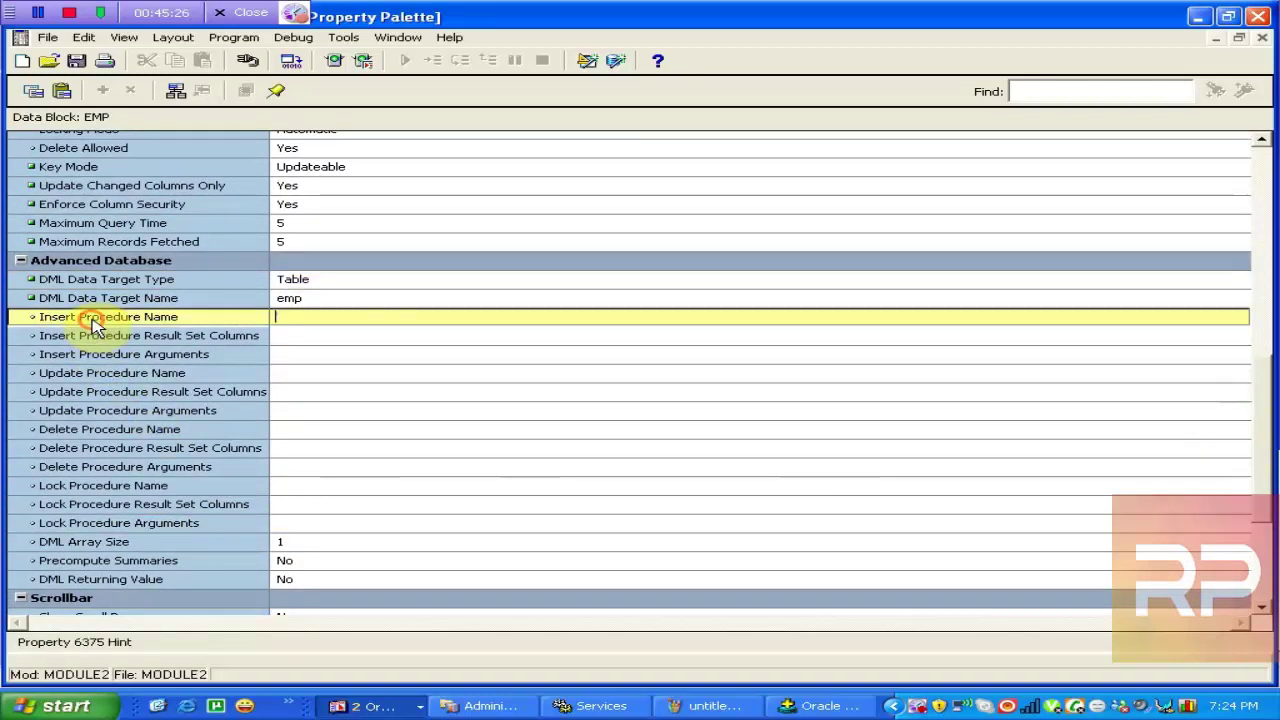
click(157, 528)
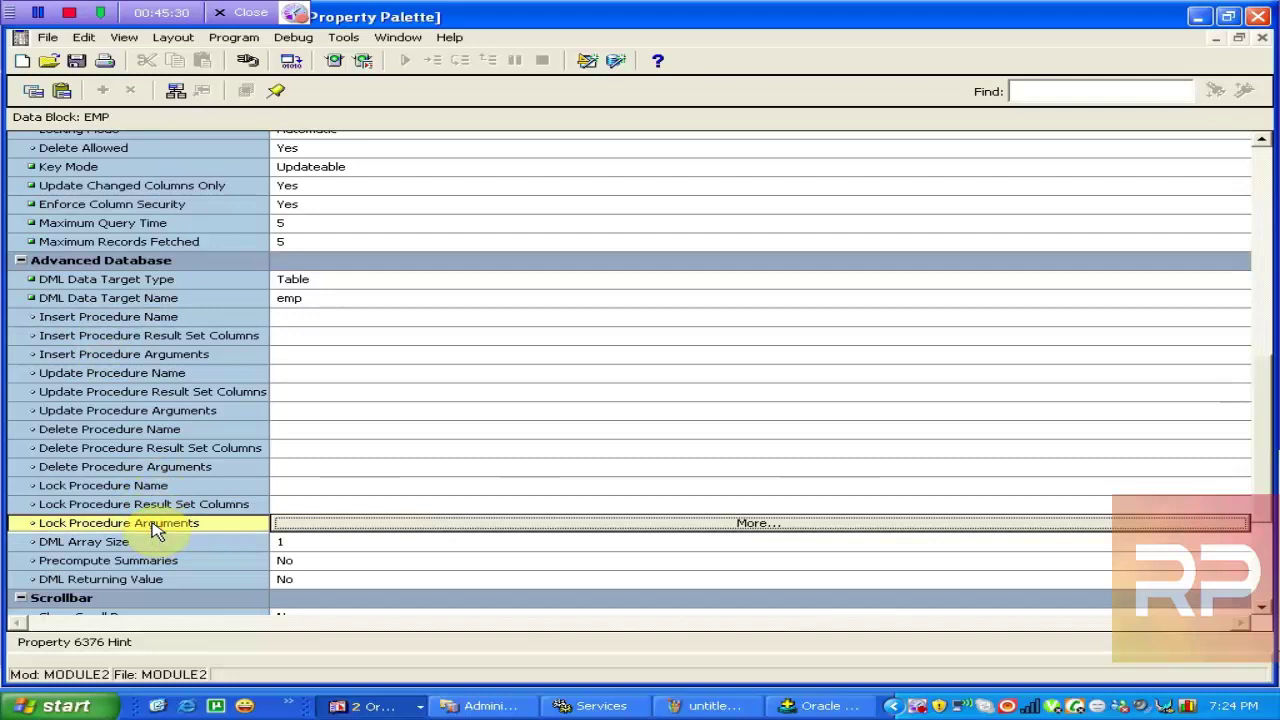
click(330, 550)
click(351, 569)
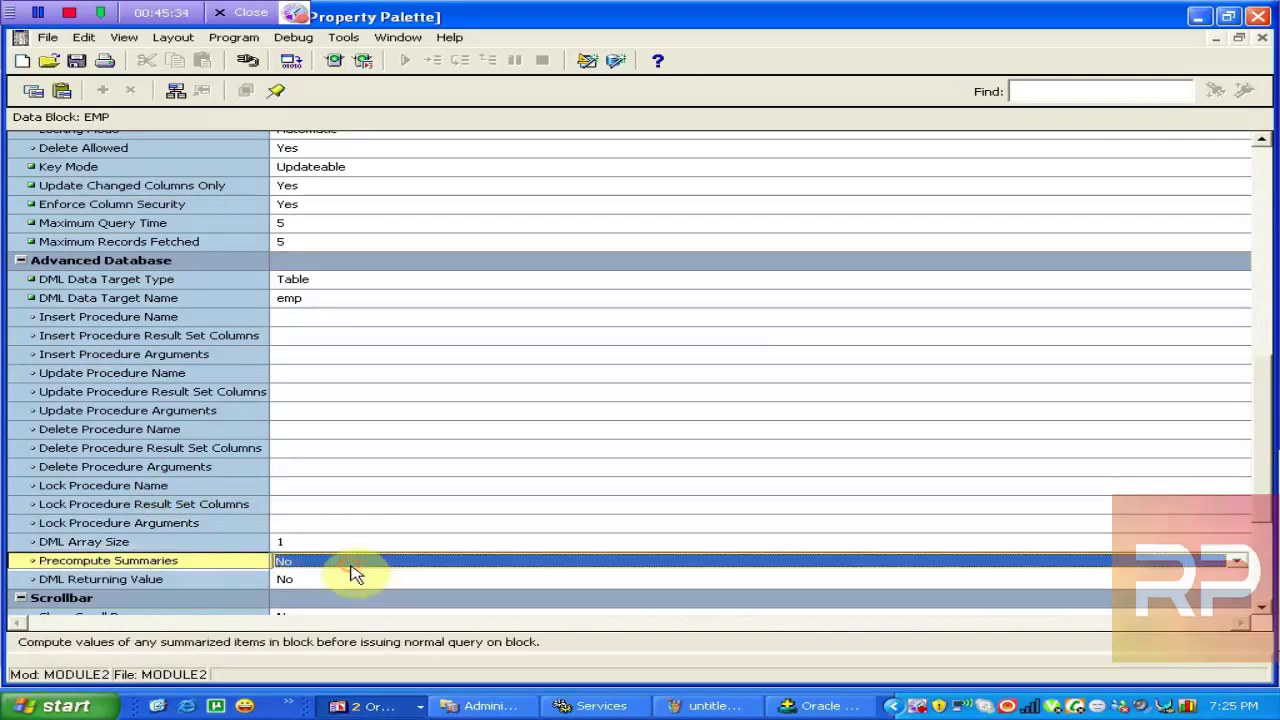
click(349, 580)
Set the EMP block's Show Scroll Bar property to Yes in the Scrollbar section
click(1262, 412)
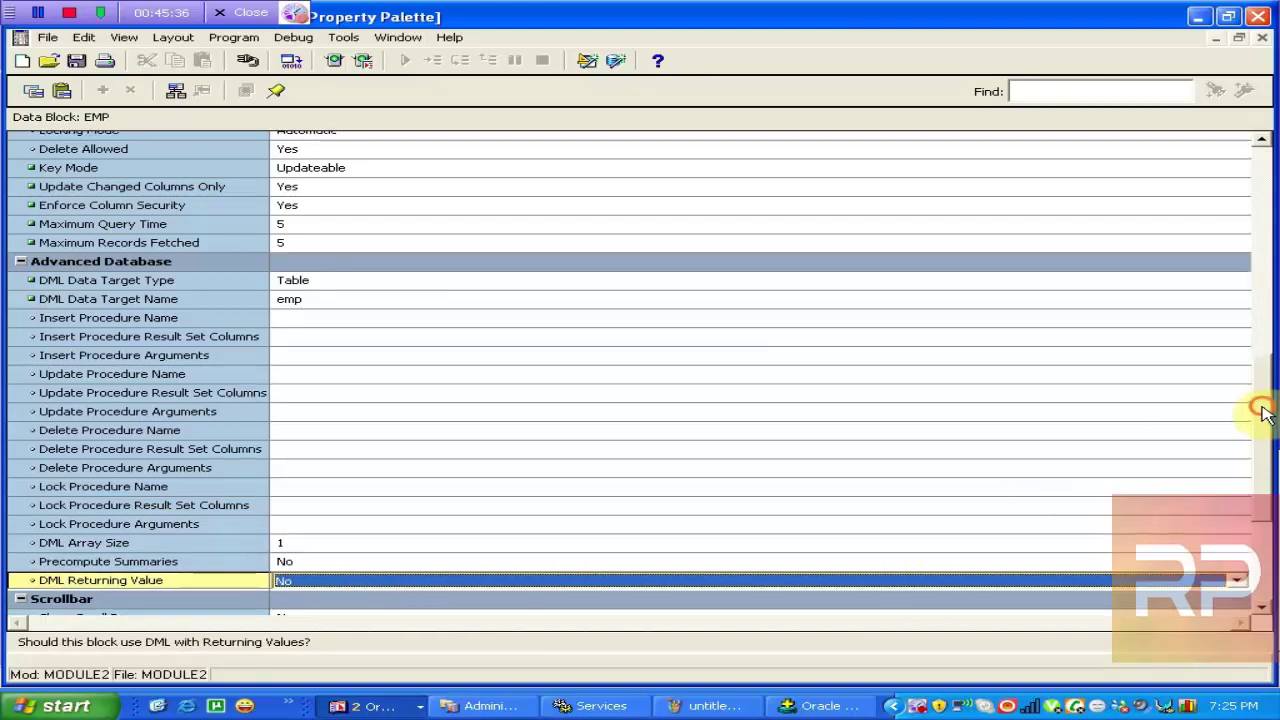
drag(1262, 412, 1266, 474)
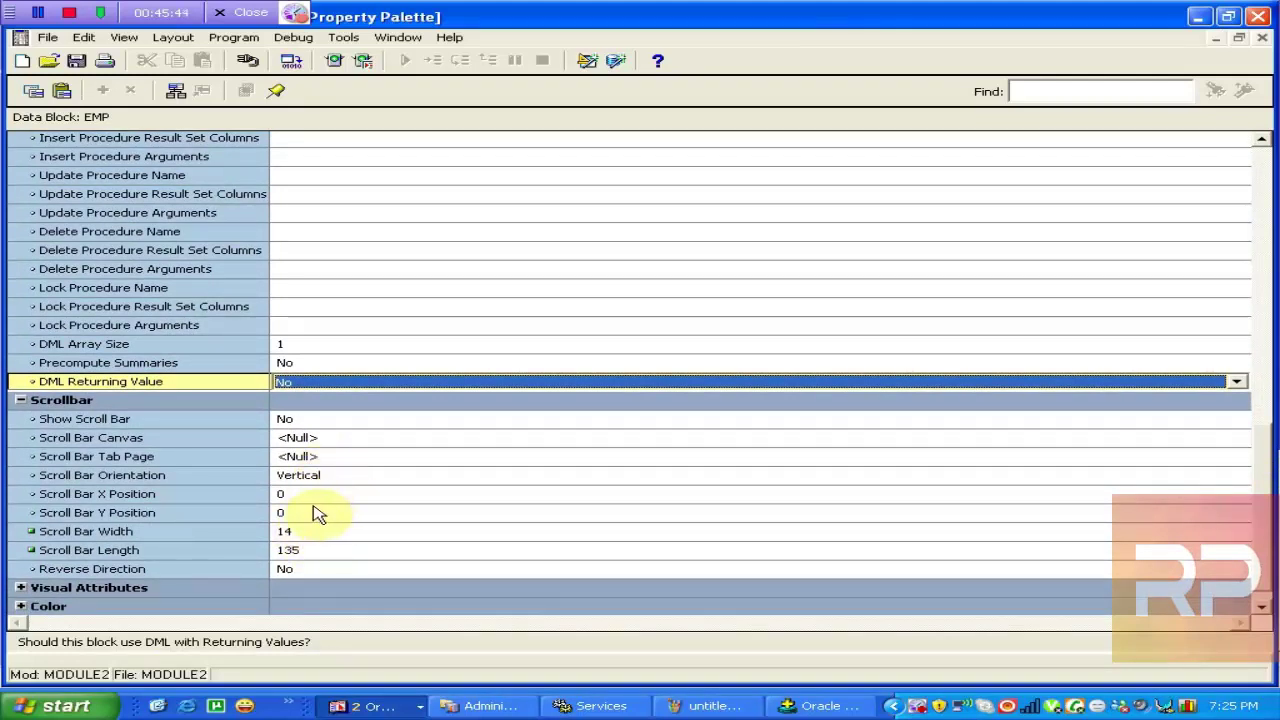
click(352, 480)
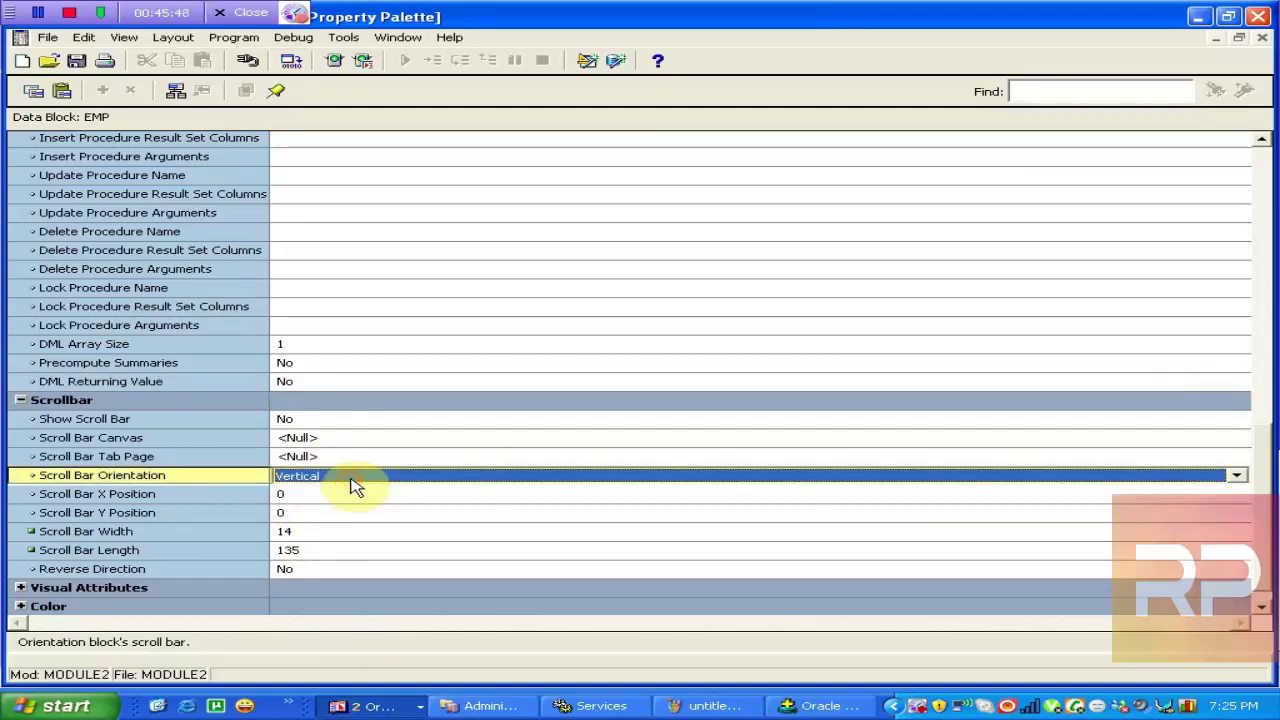
click(367, 422)
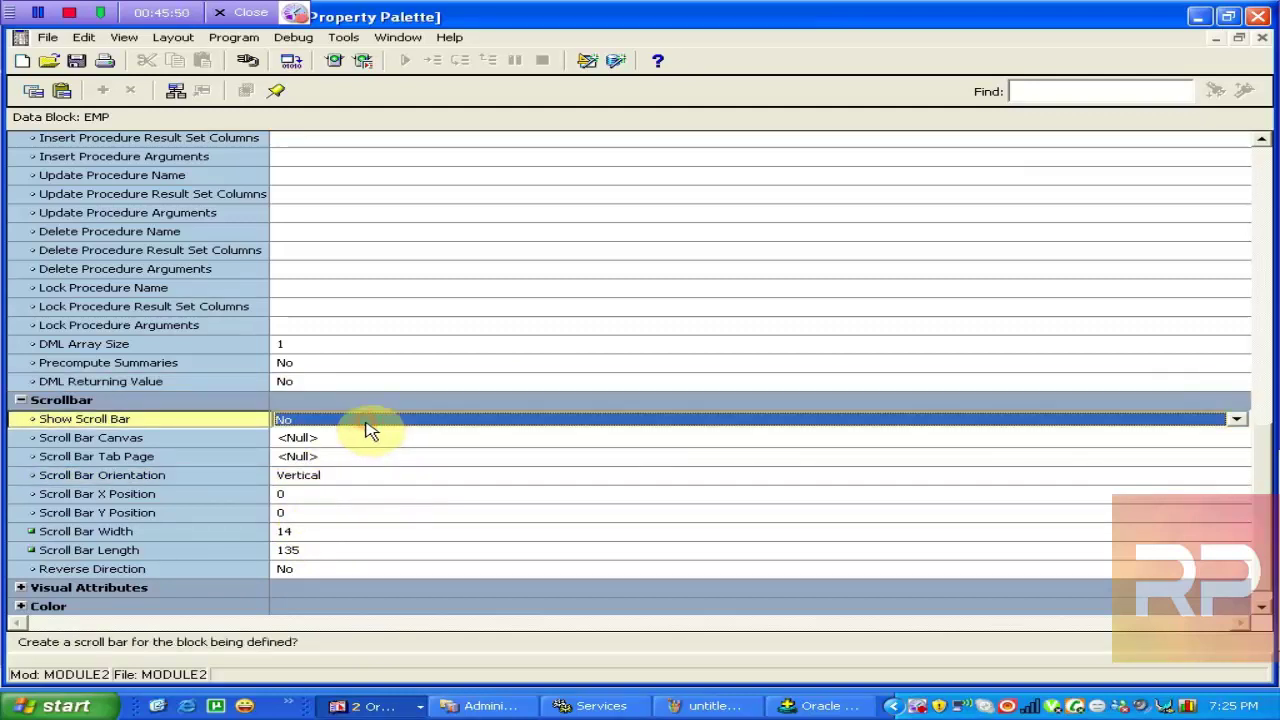
click(367, 430)
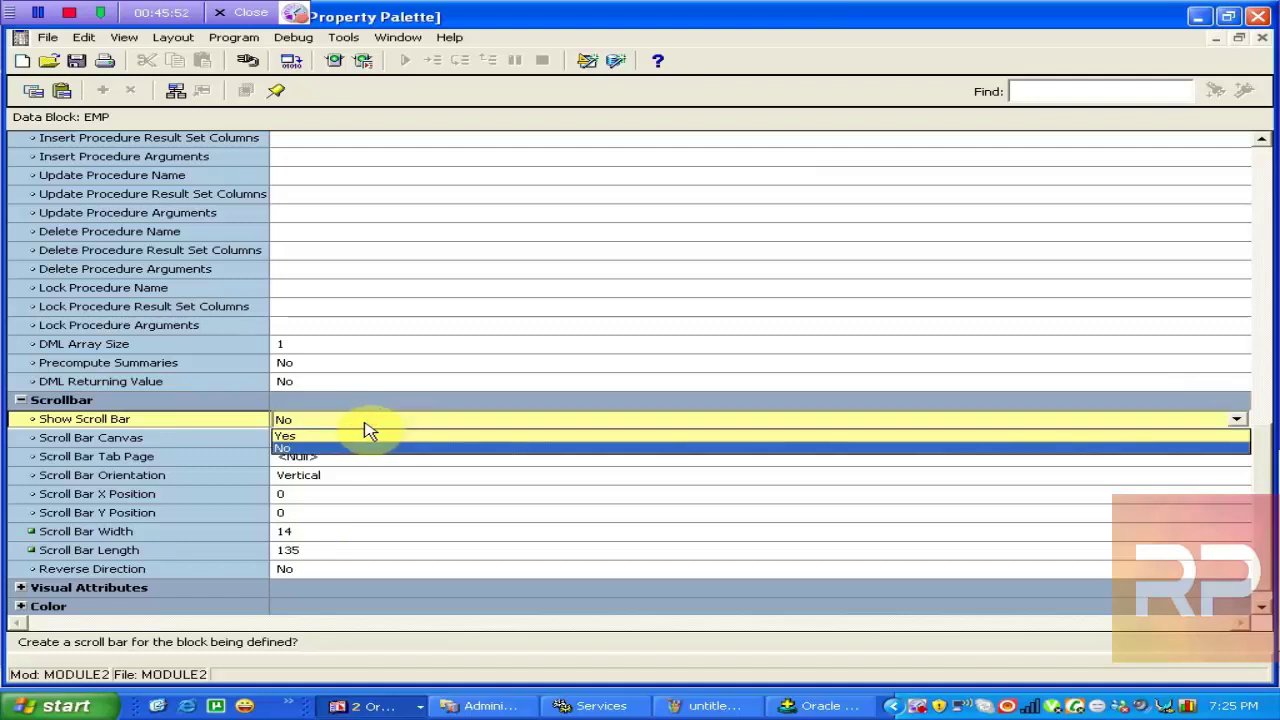
click(366, 438)
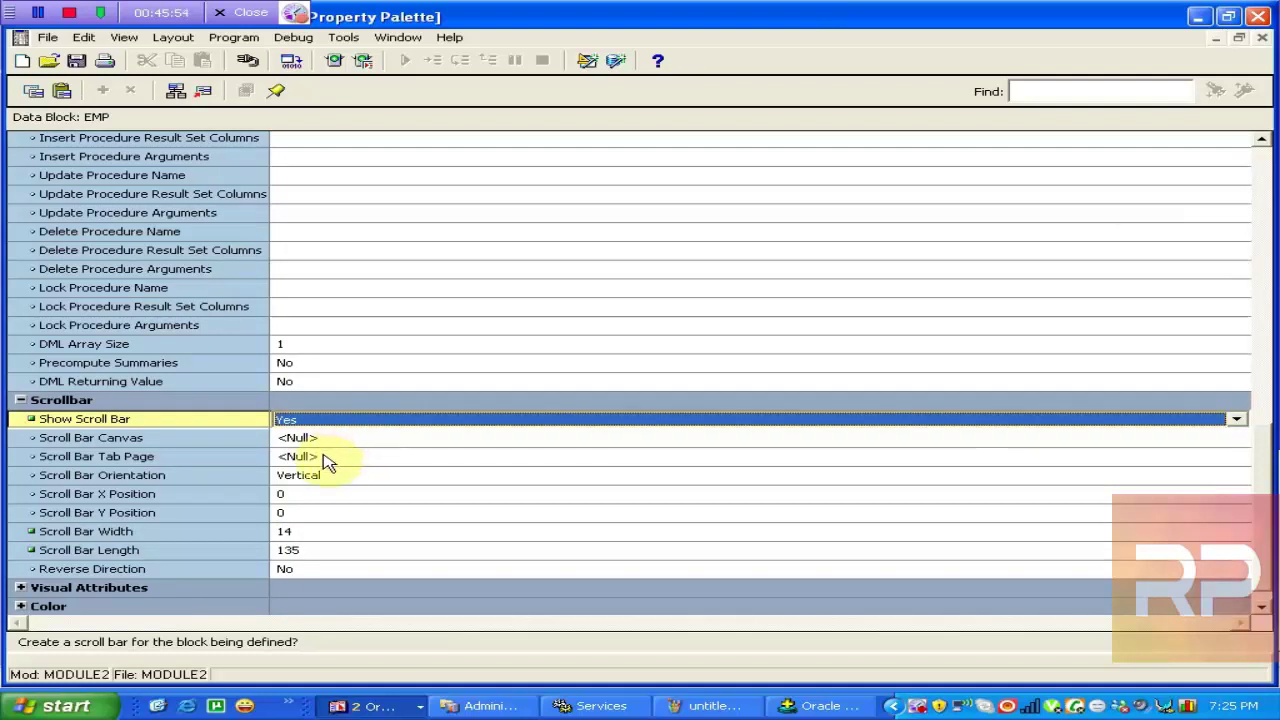
Check the available Scroll Bar Canvas options and look at the scroll bar's width, length and Reverse Direction properties
click(326, 441)
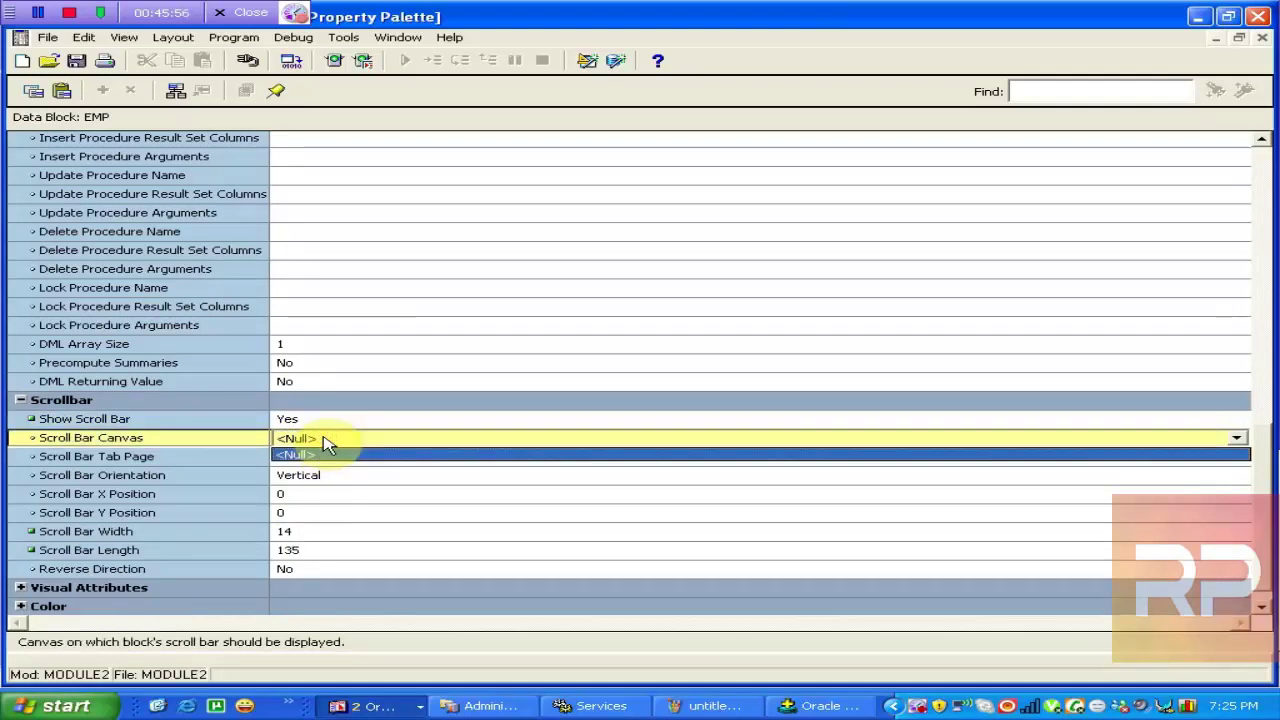
click(326, 441)
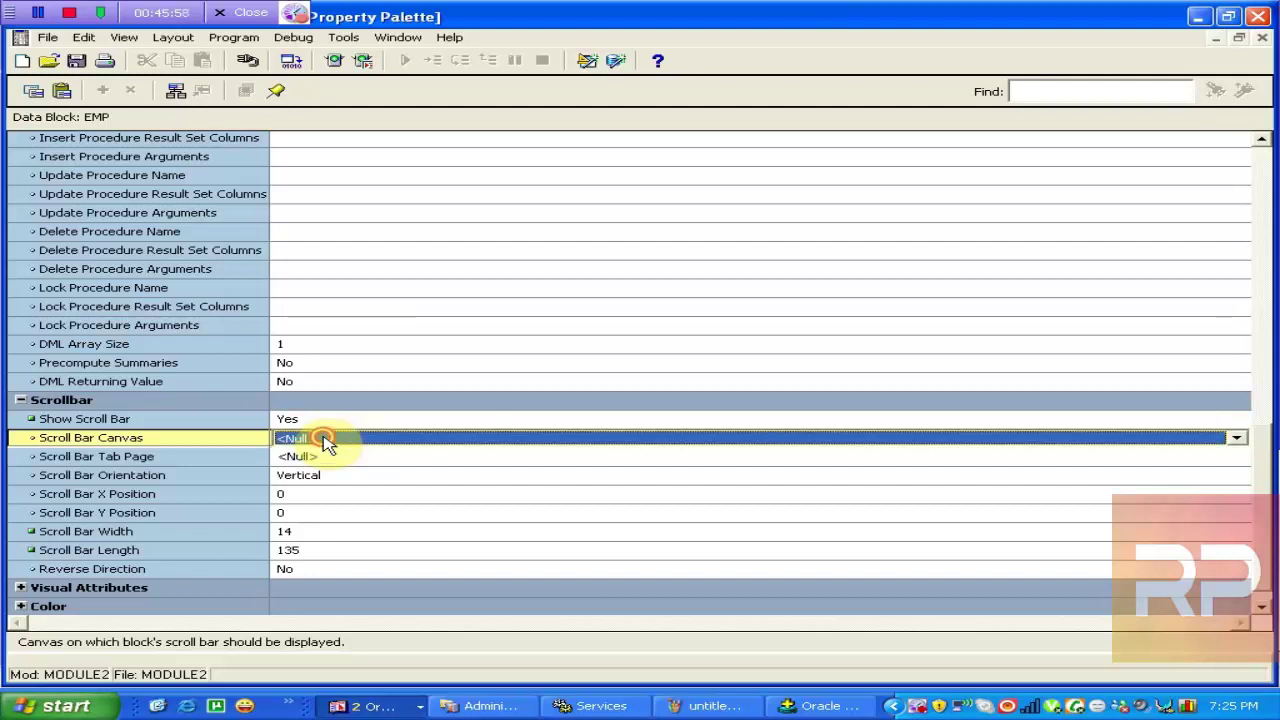
click(303, 531)
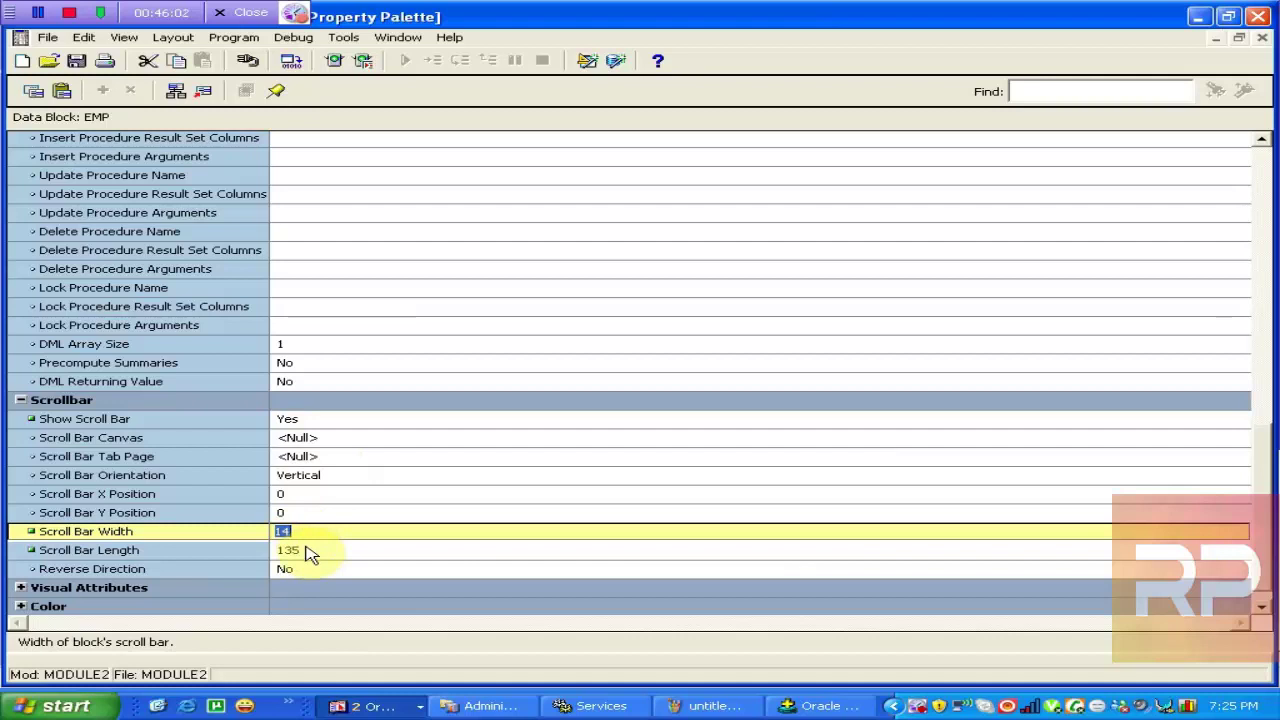
click(310, 556)
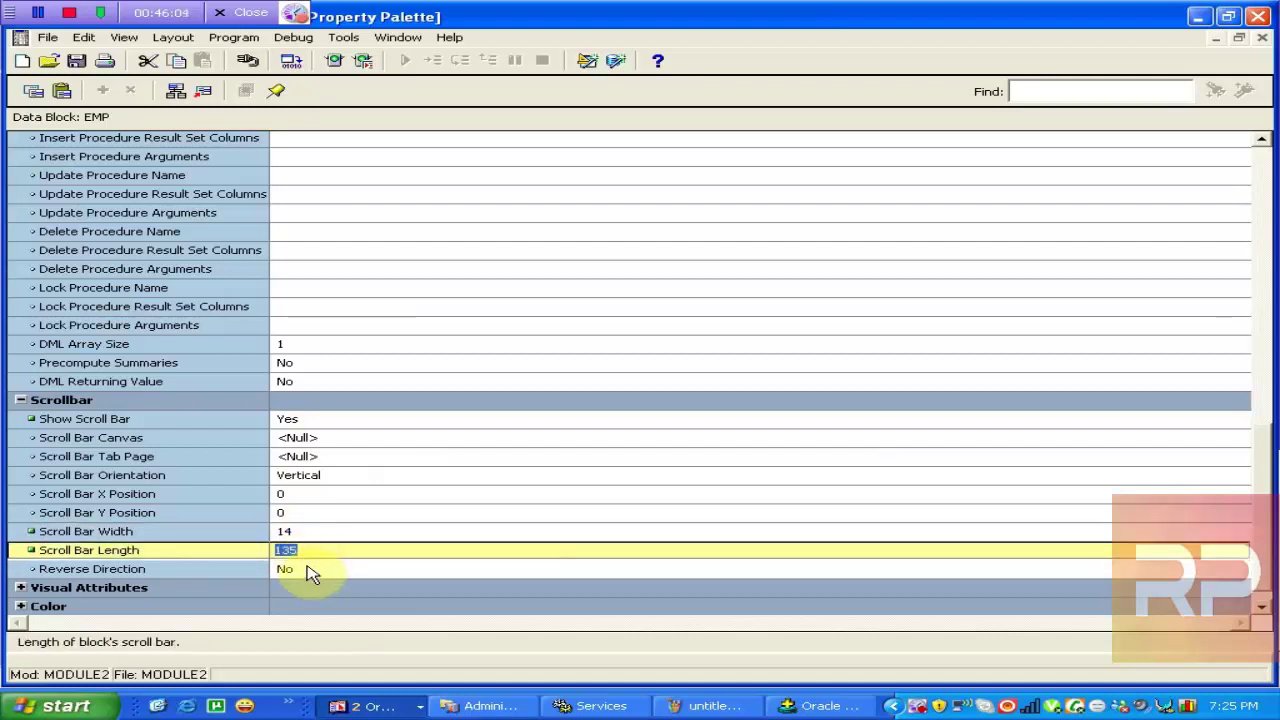
click(310, 571)
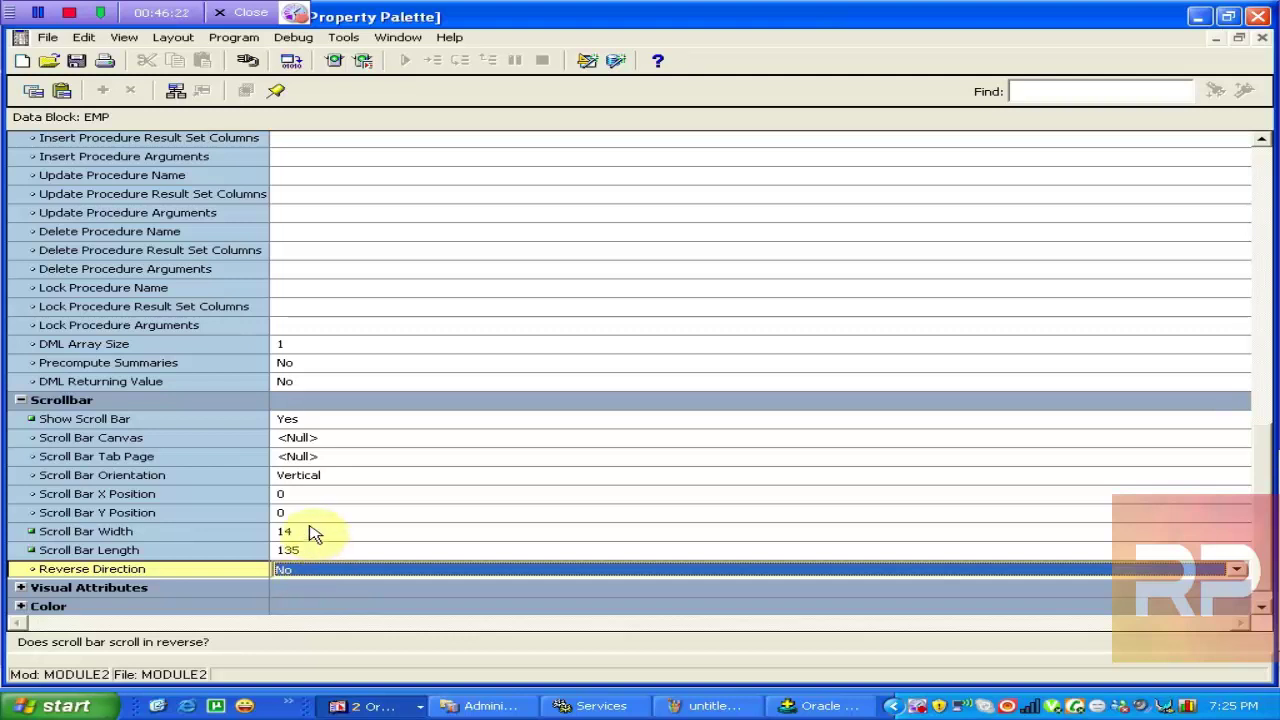
click(322, 439)
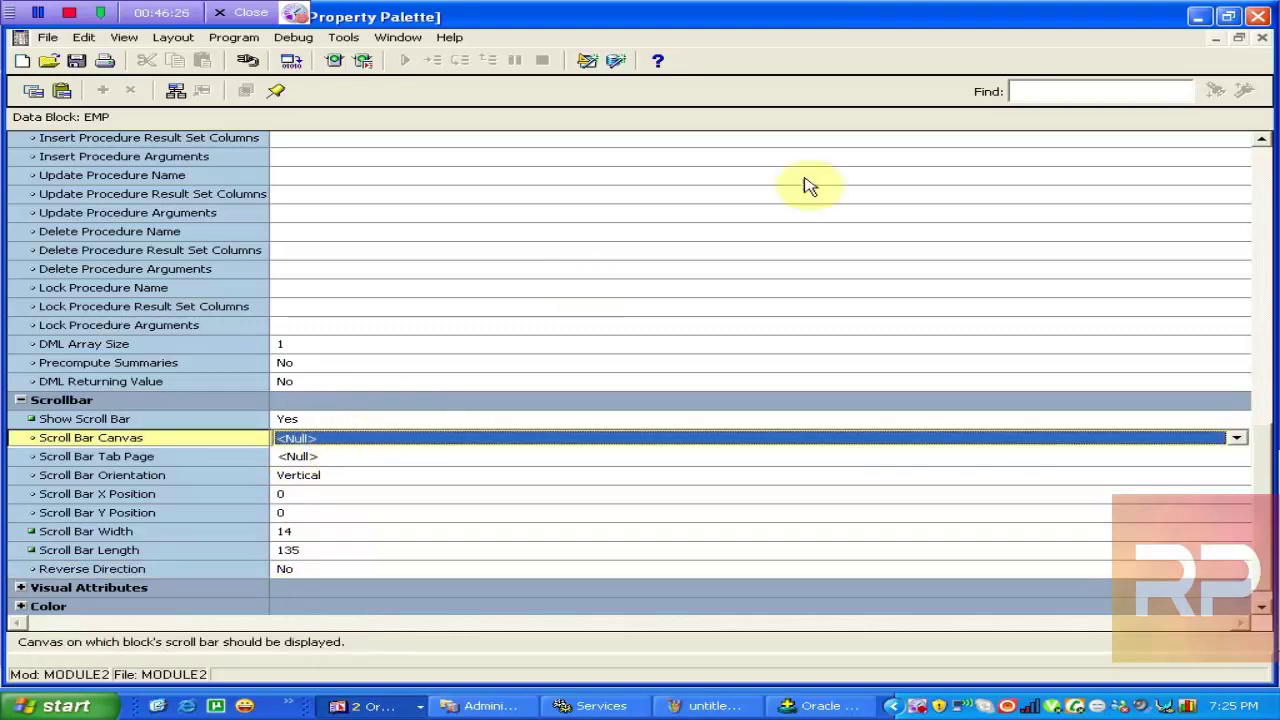
Close the EMP block's properties, add a new canvas to MODULE2 and expand its node
click(1262, 38)
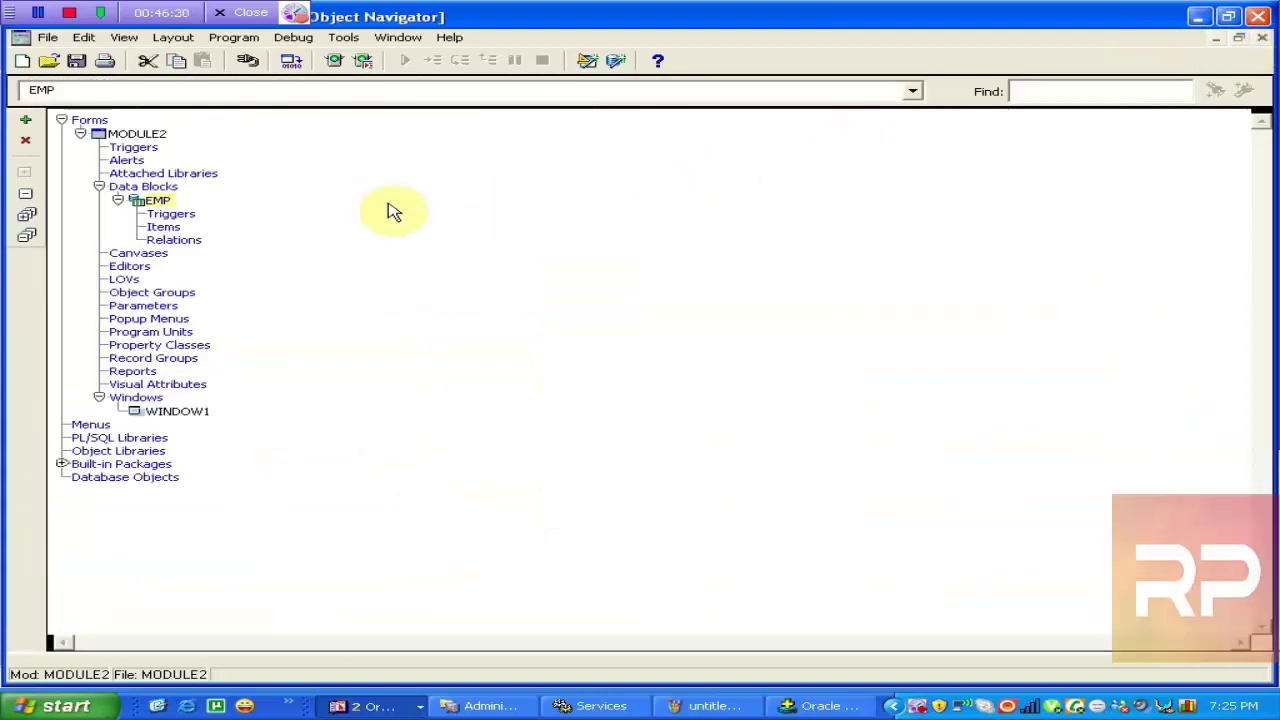
click(140, 254)
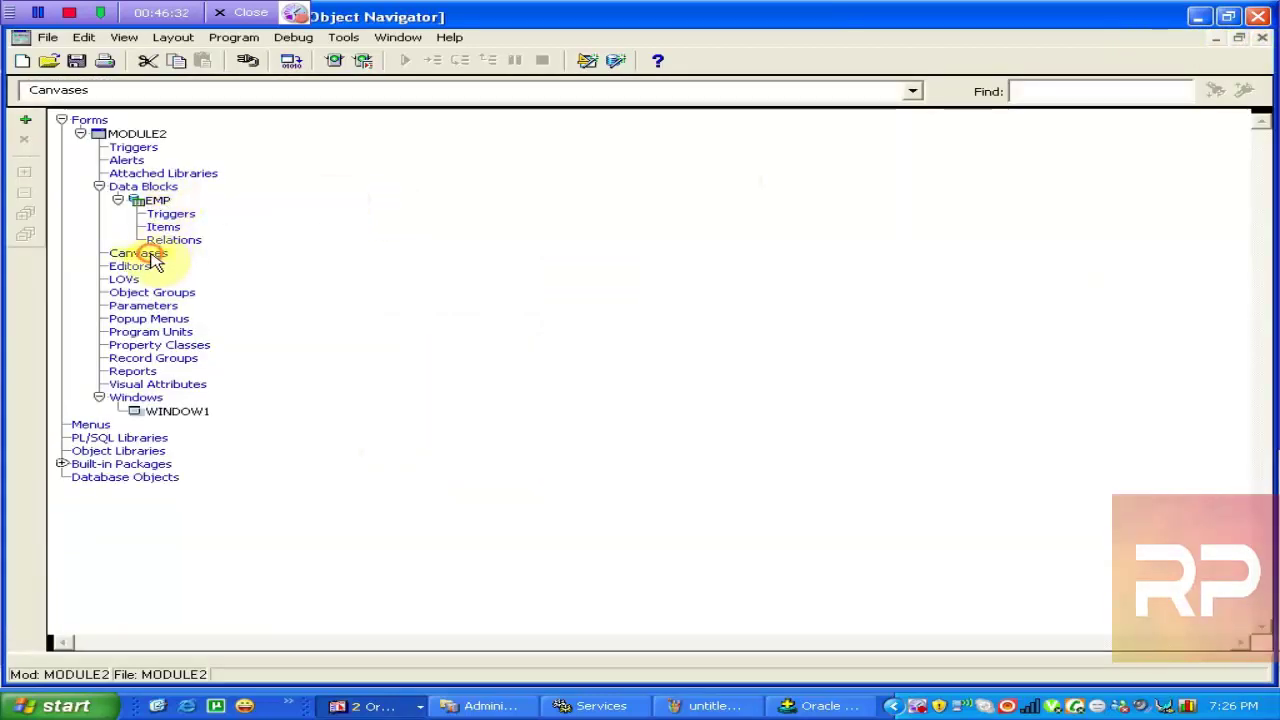
click(25, 120)
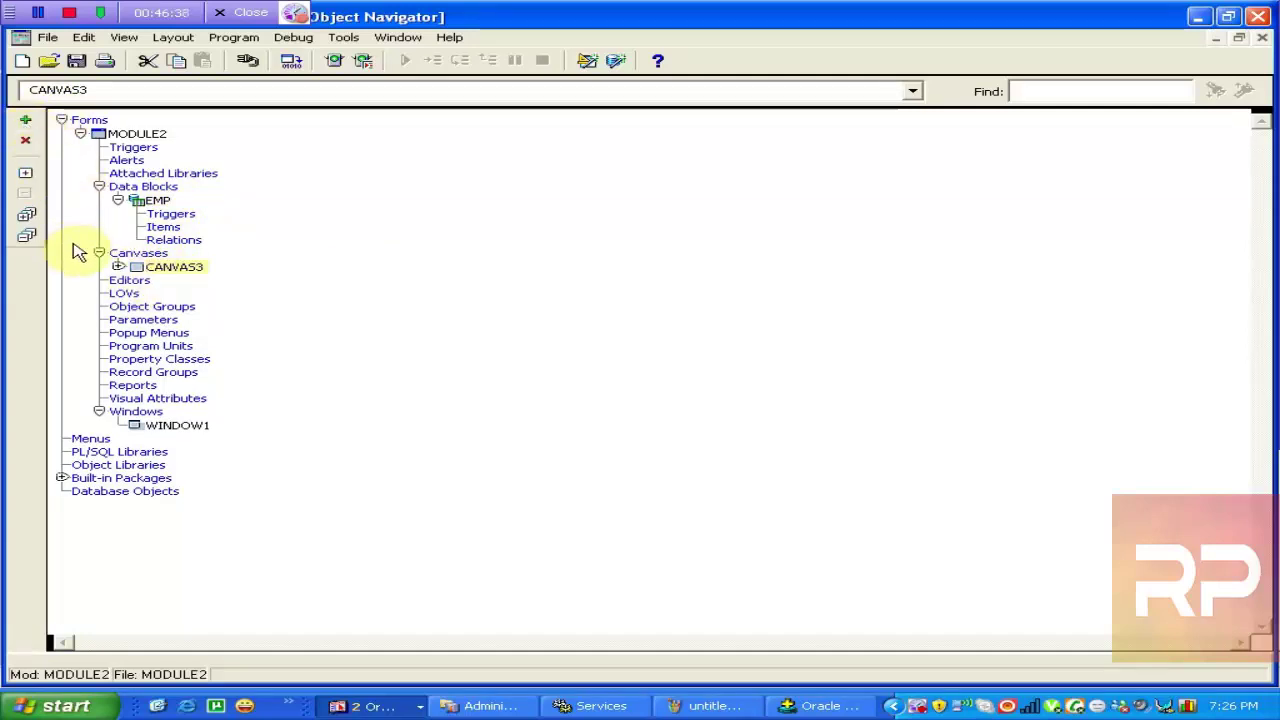
click(118, 267)
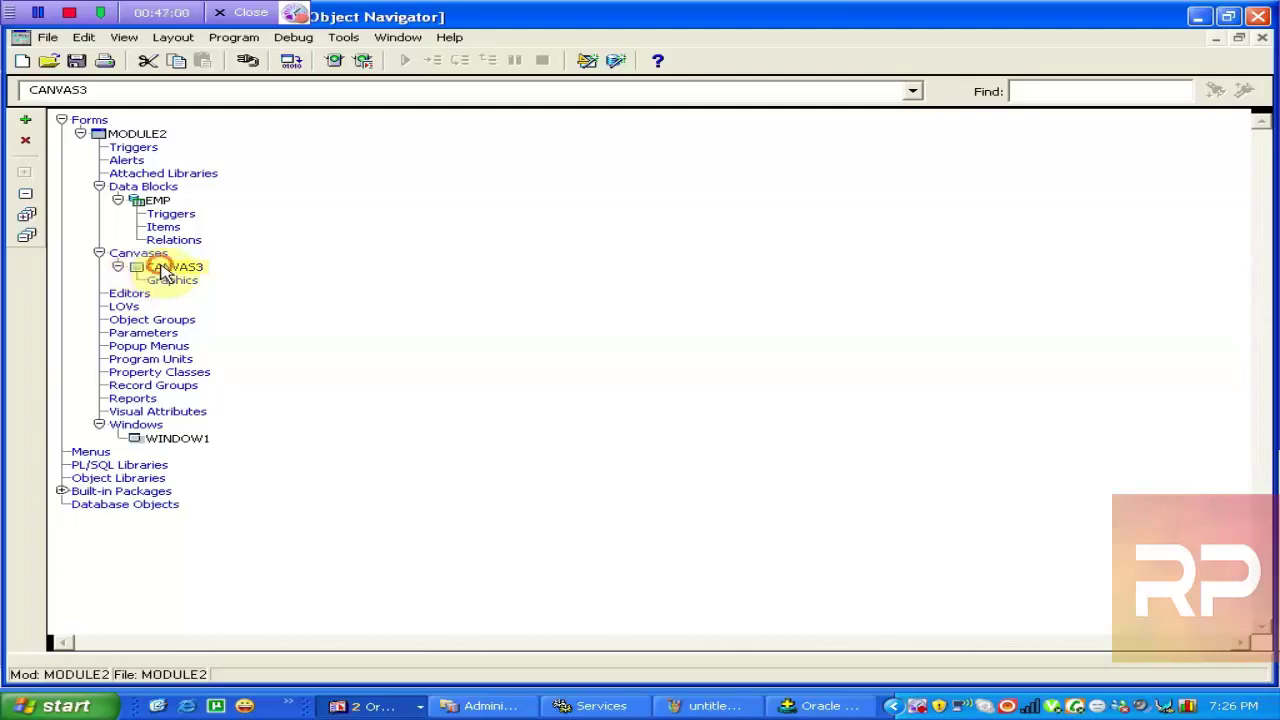
Try to rename the new canvas as "EMP_ CV"
click(163, 270)
text(EMP_CV)
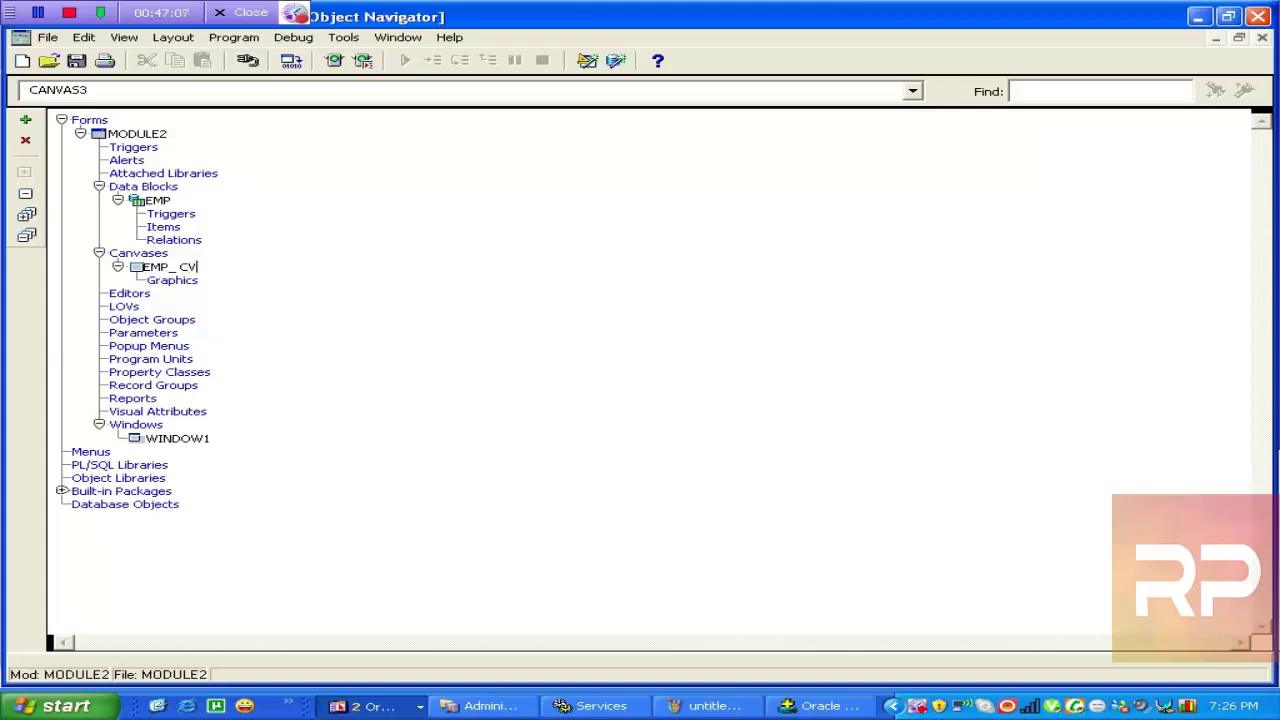
key(Return)
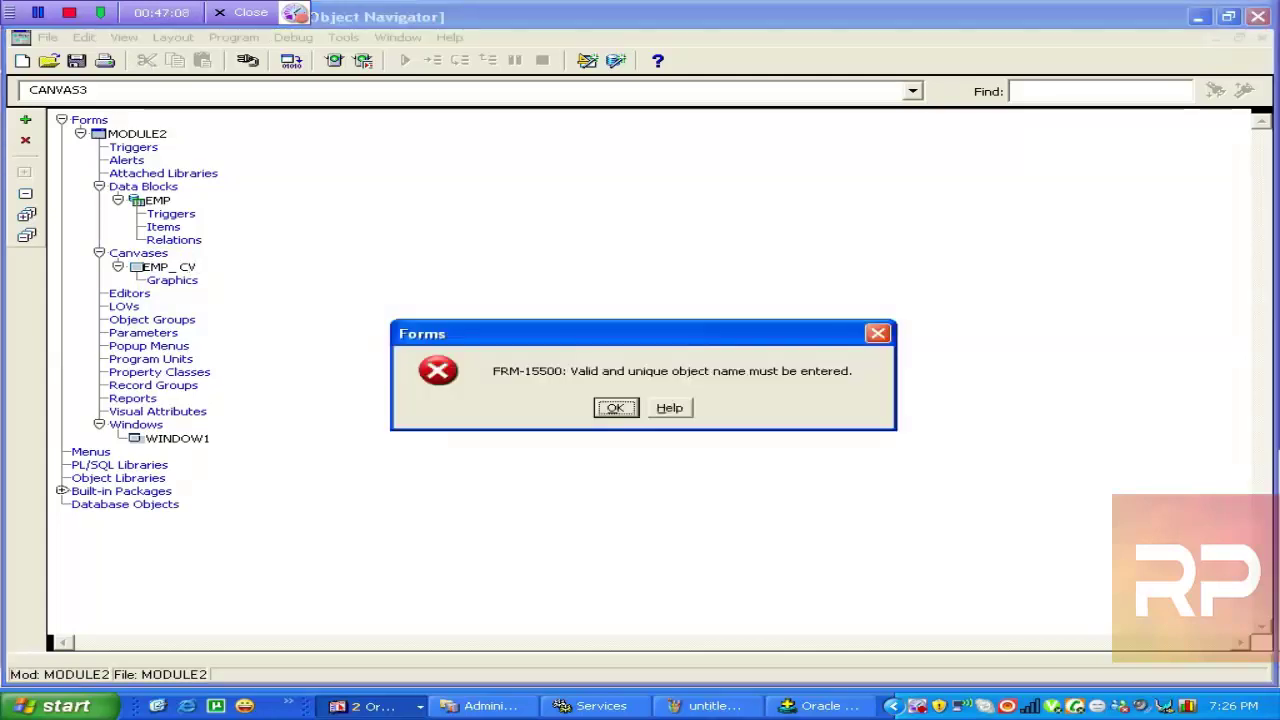
click(609, 409)
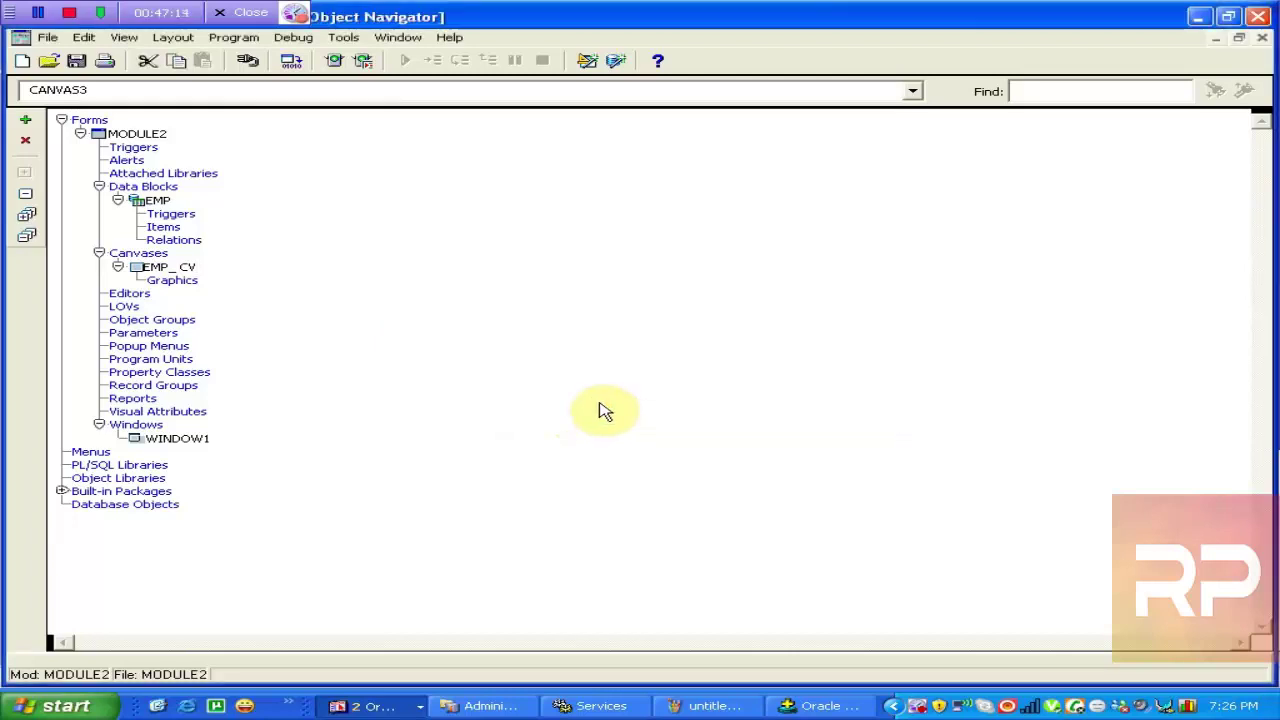
Replace the canvas name with EMP_CANV
key(BackSpace)
key(BackSpace)
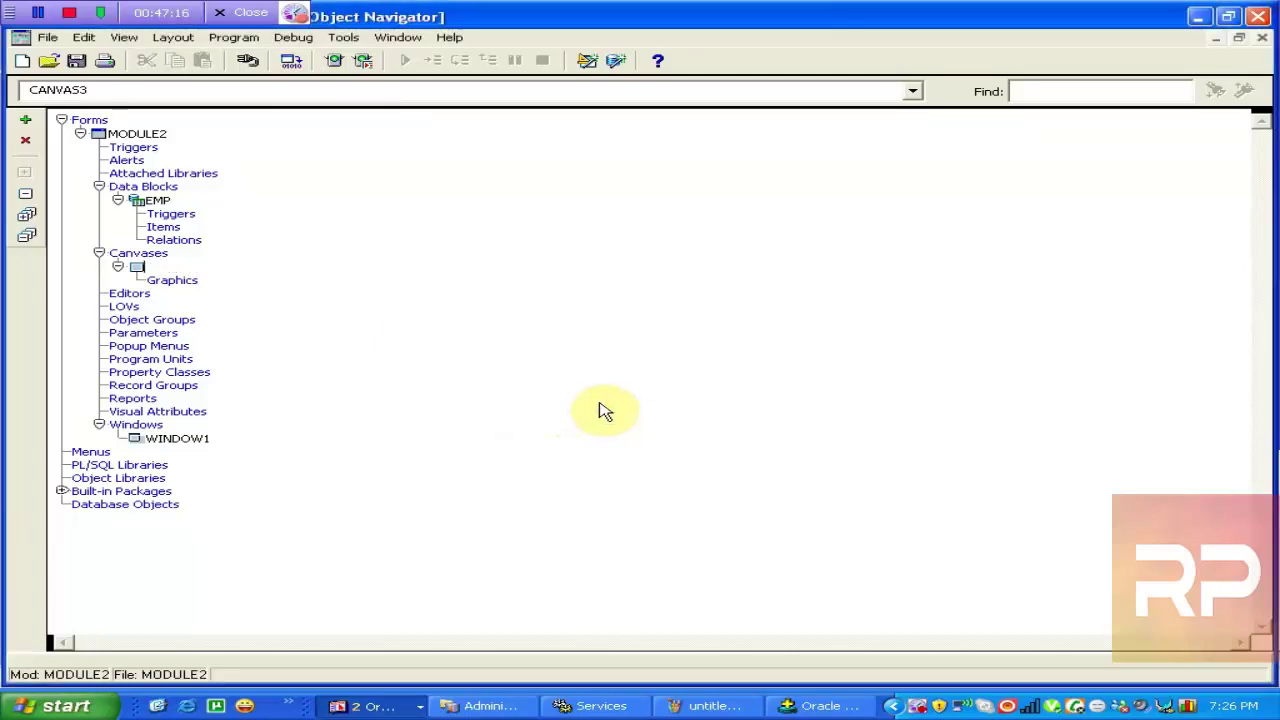
text(EMP_CANV)
key(Return)
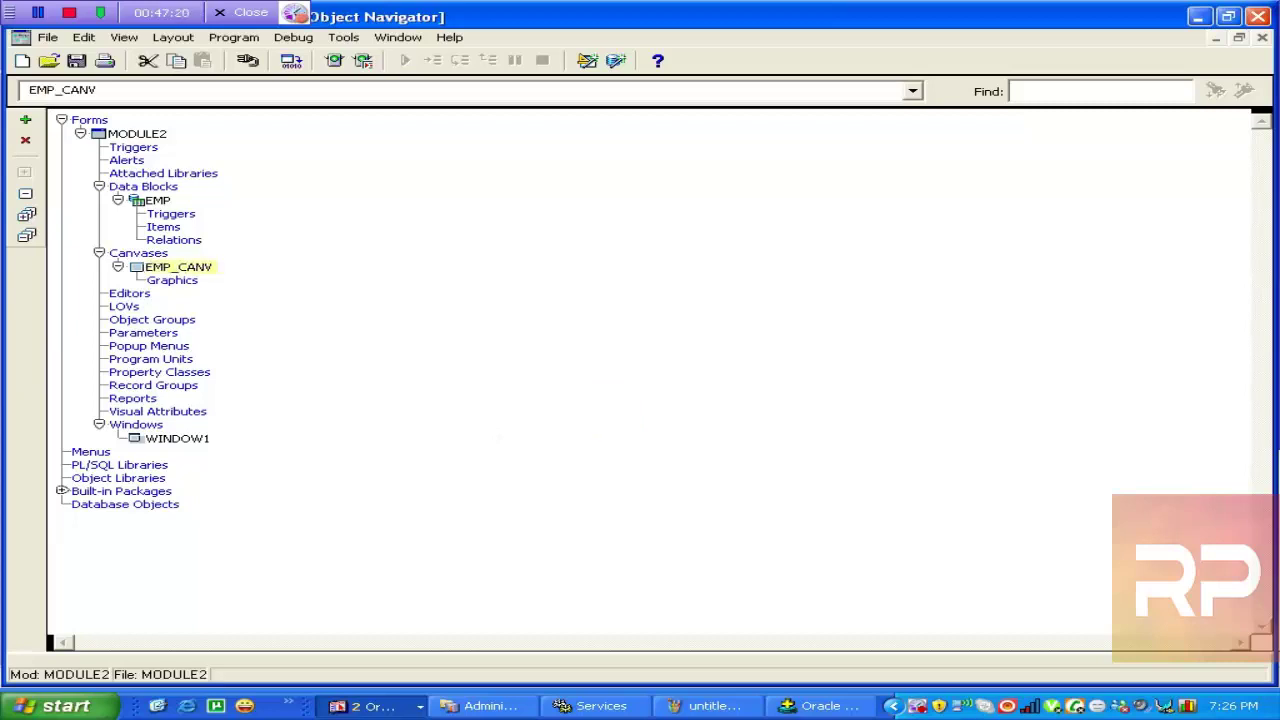
Set the EMP data block's Scroll Bar Canvas property to EMP_CANV and close its properties
double_click(143, 203)
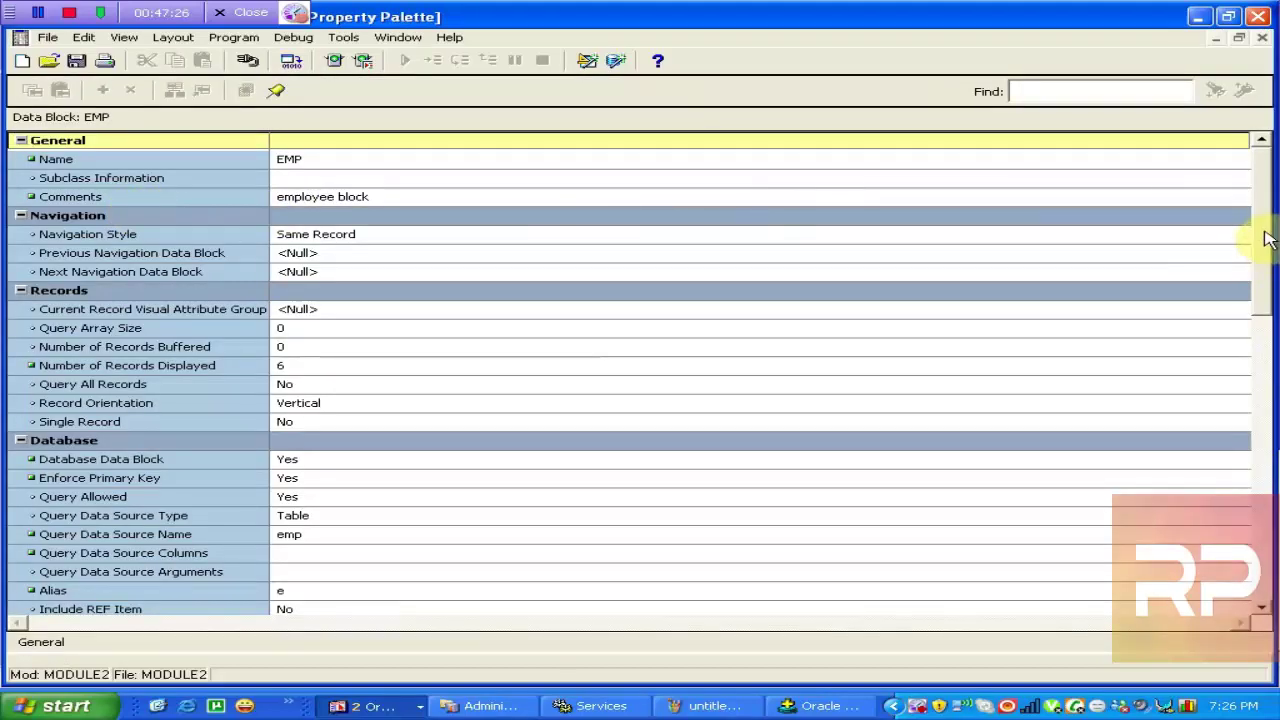
drag(1263, 236, 1229, 491)
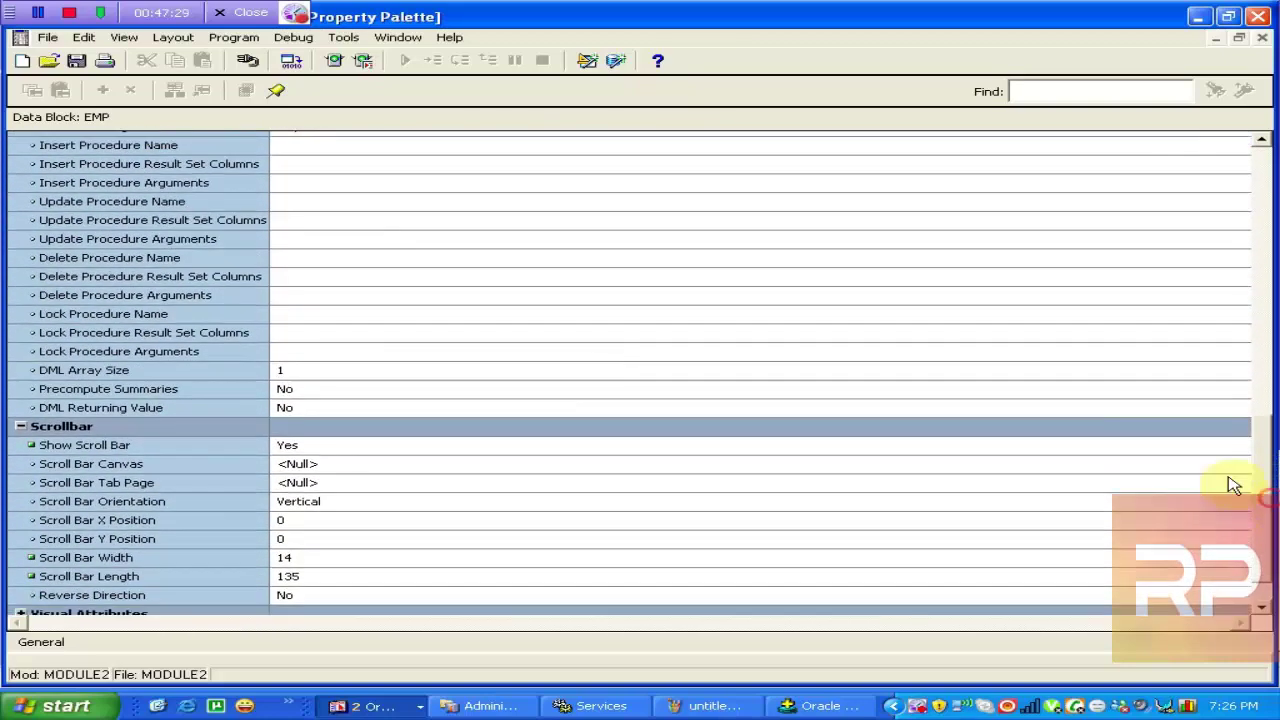
click(338, 466)
click(338, 466)
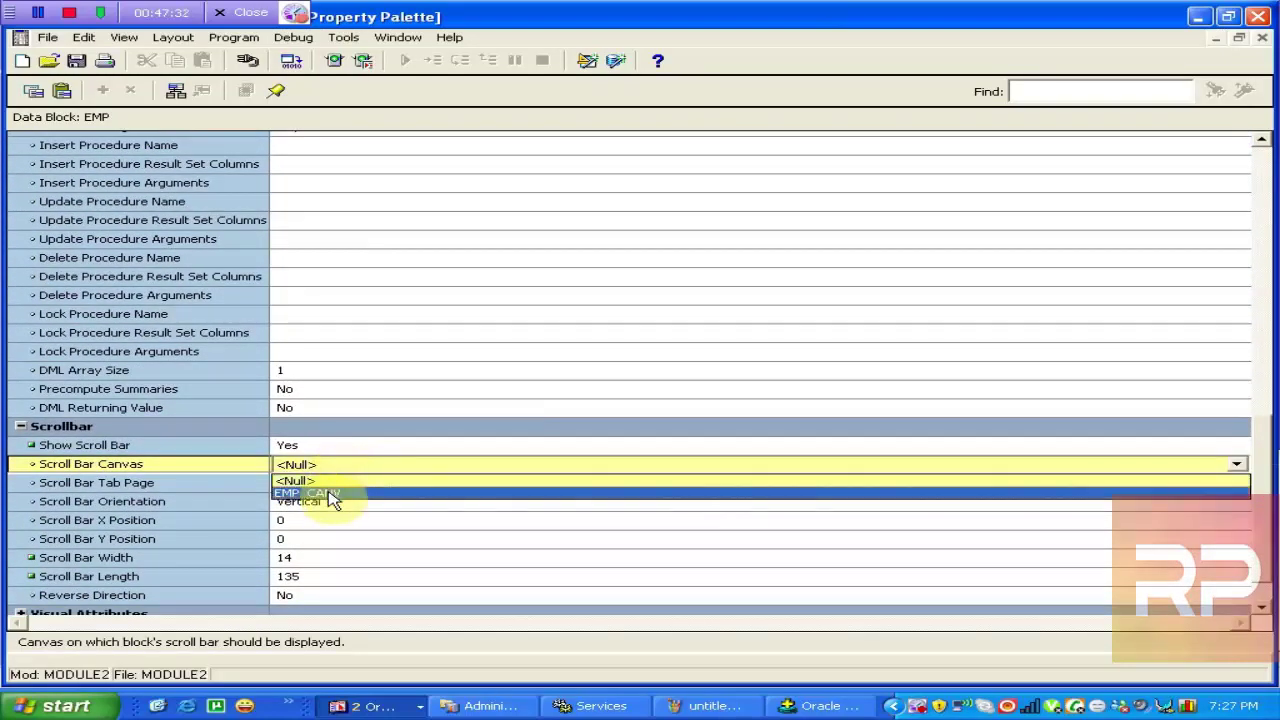
click(331, 493)
click(386, 429)
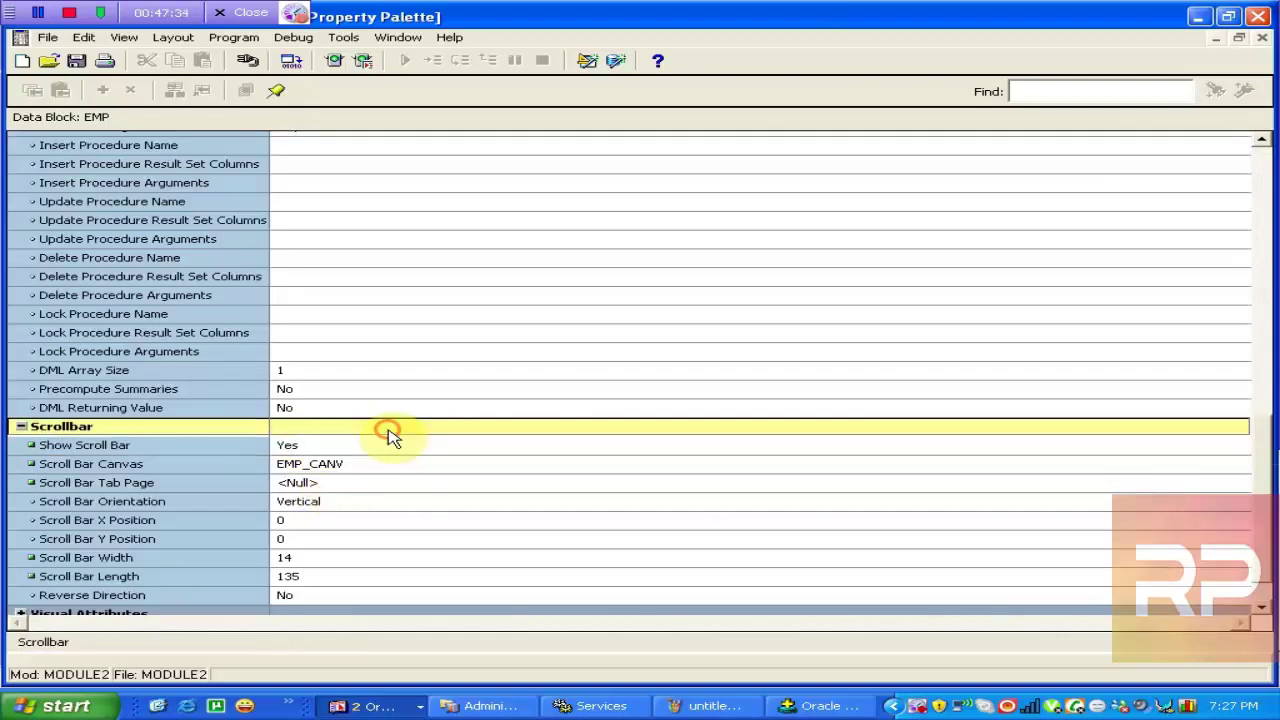
click(1262, 37)
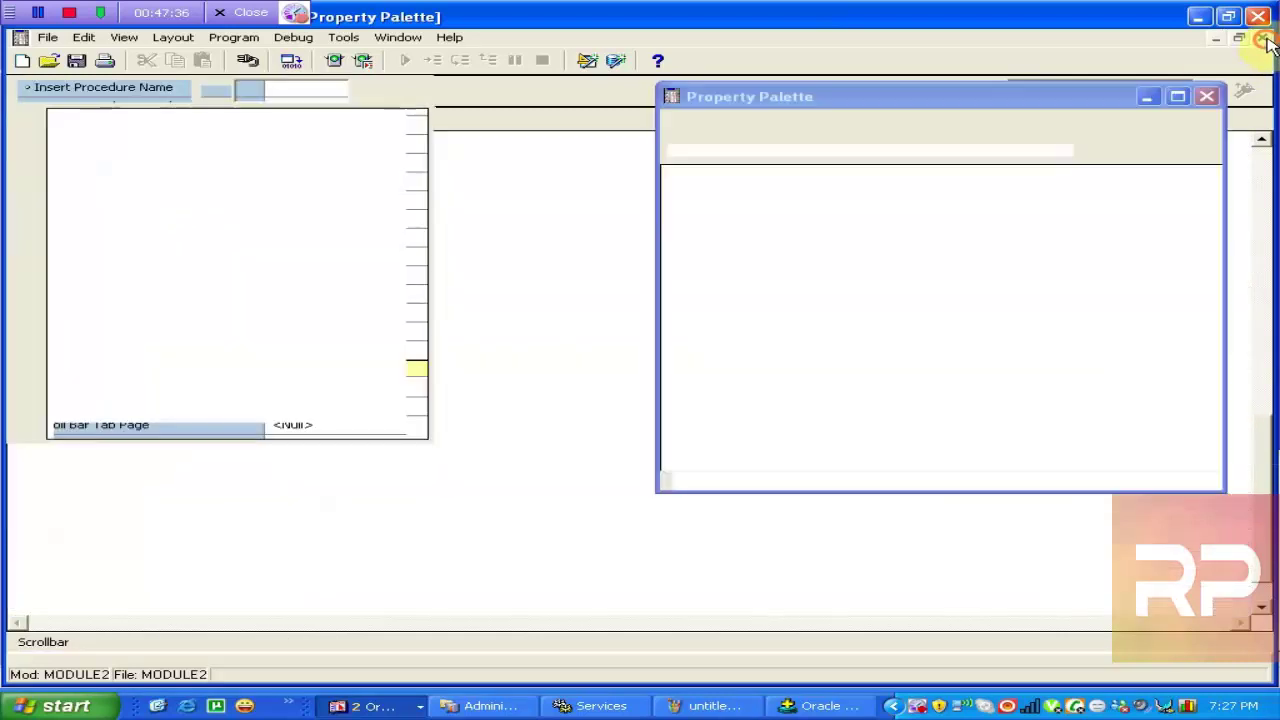
Begin saving MODULE2 and browse to the form folder on the NEW VOLUME (E:) drive
click(145, 267)
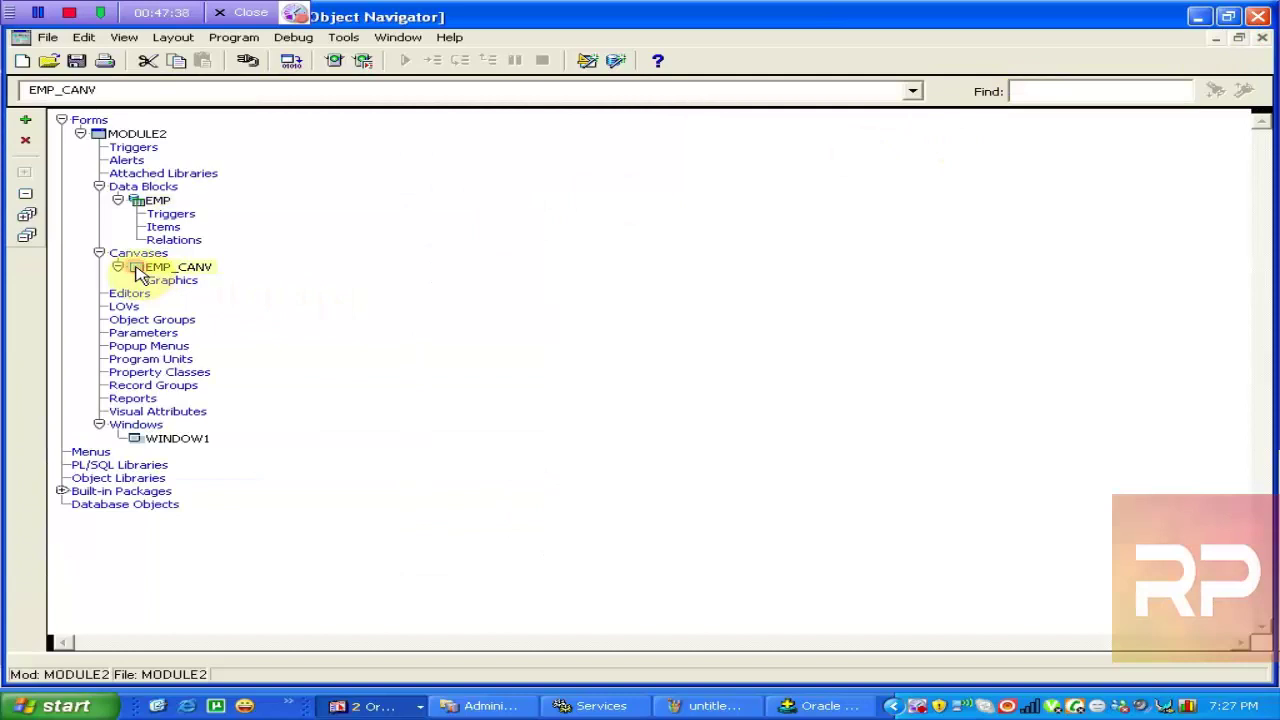
click(152, 200)
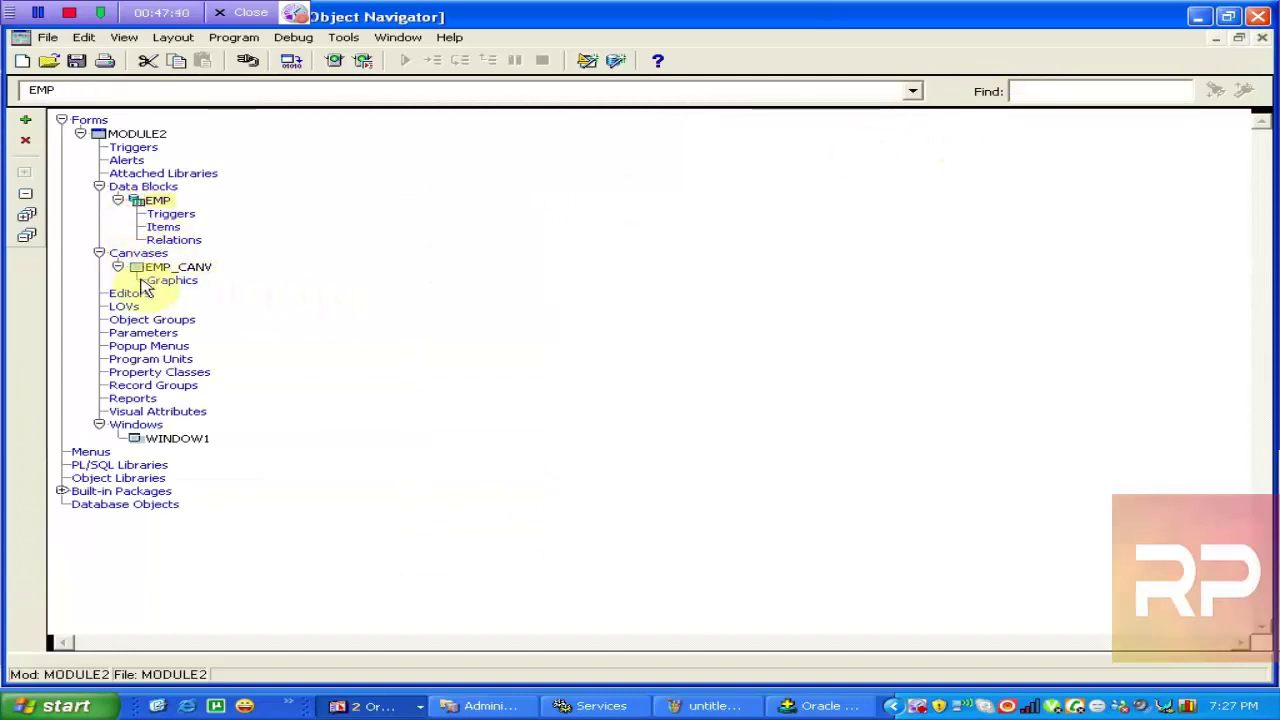
click(76, 60)
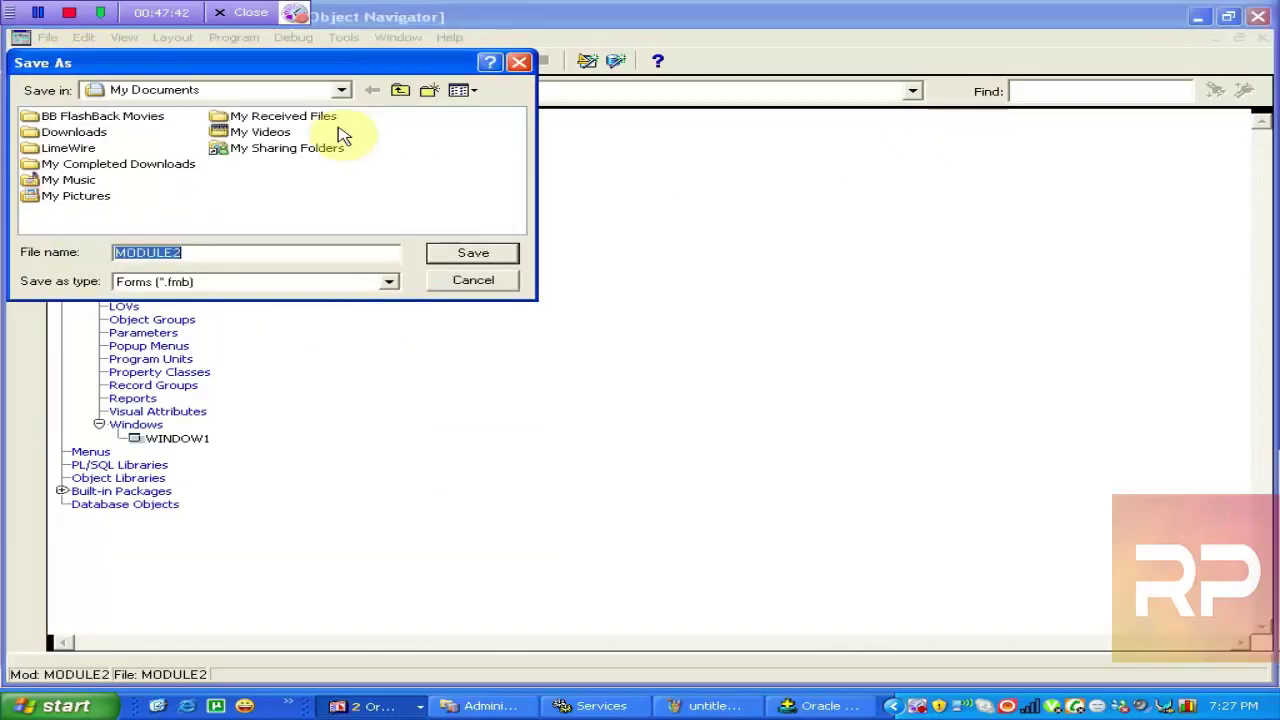
click(341, 90)
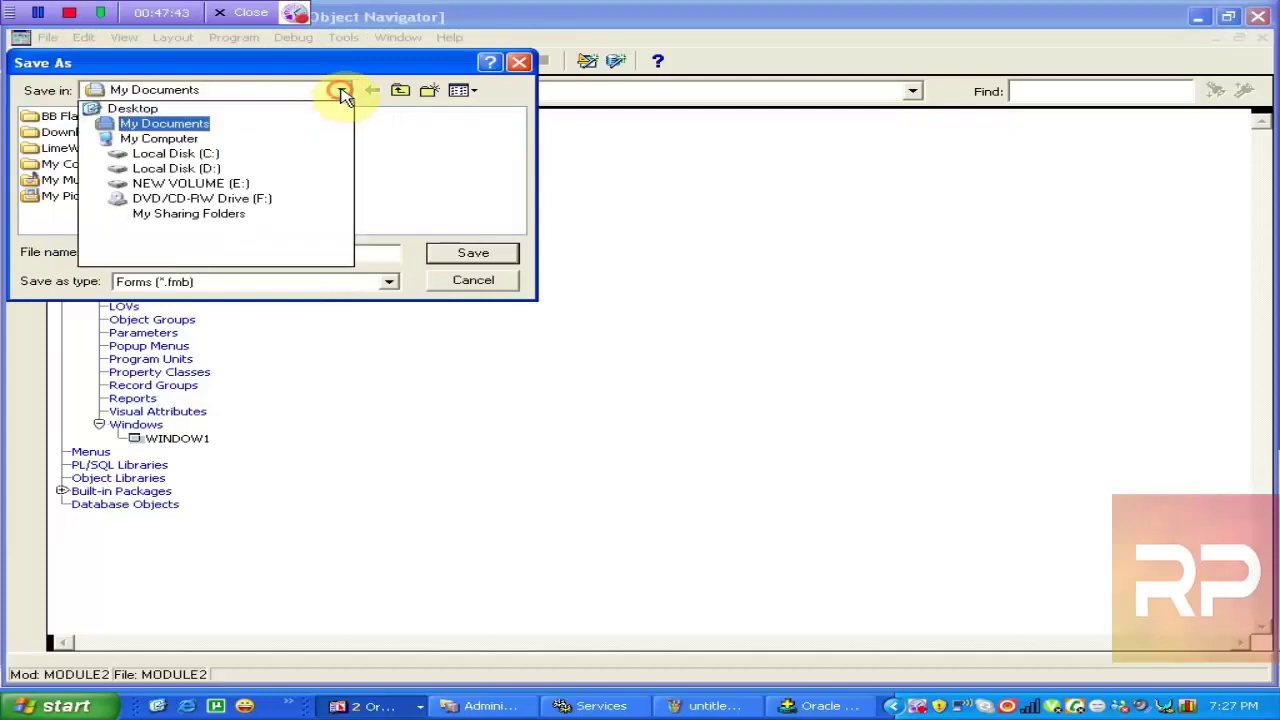
click(183, 184)
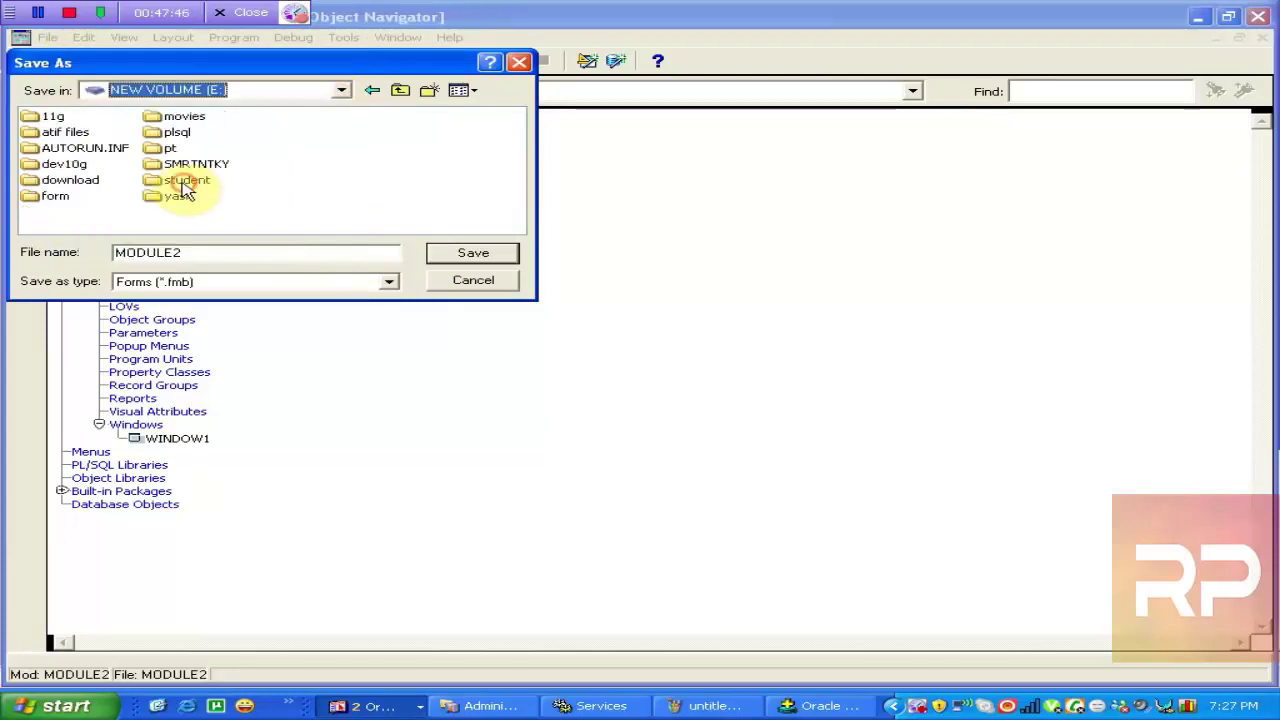
click(55, 196)
double_click(55, 196)
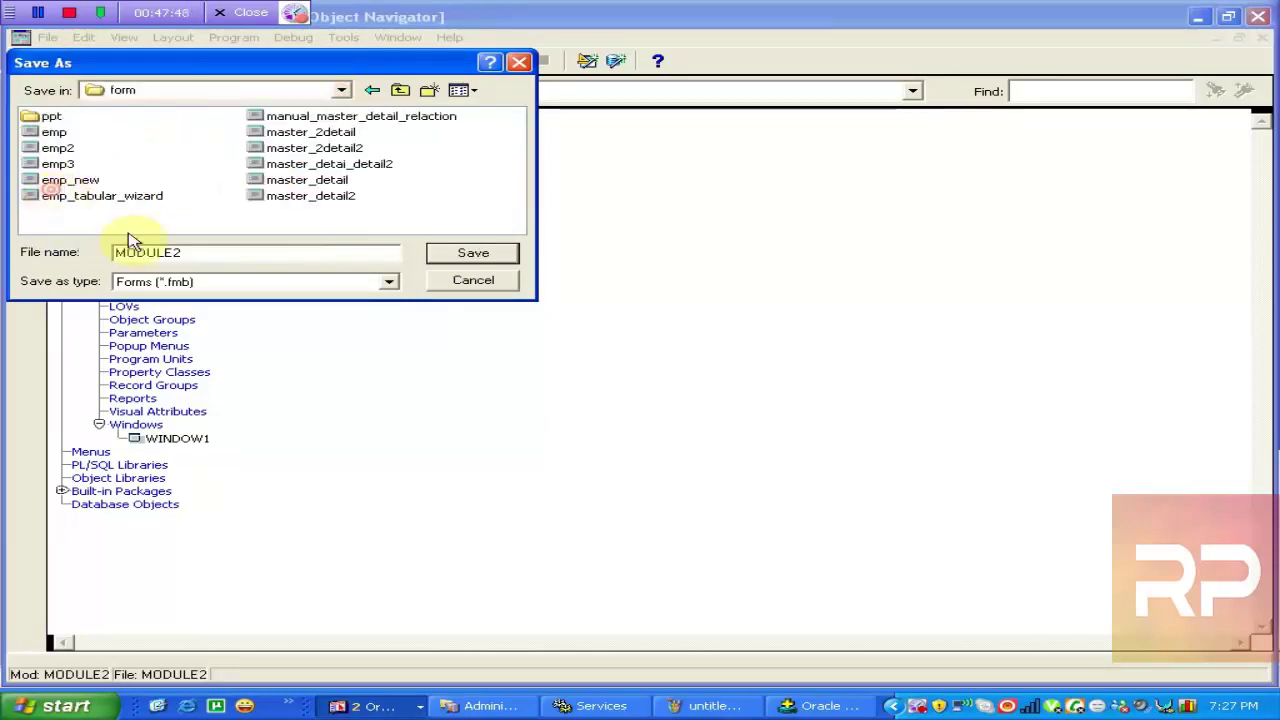
Name the form file emp_tabular_manual and save it in the form folder
drag(209, 251, 3, 258)
text(em)
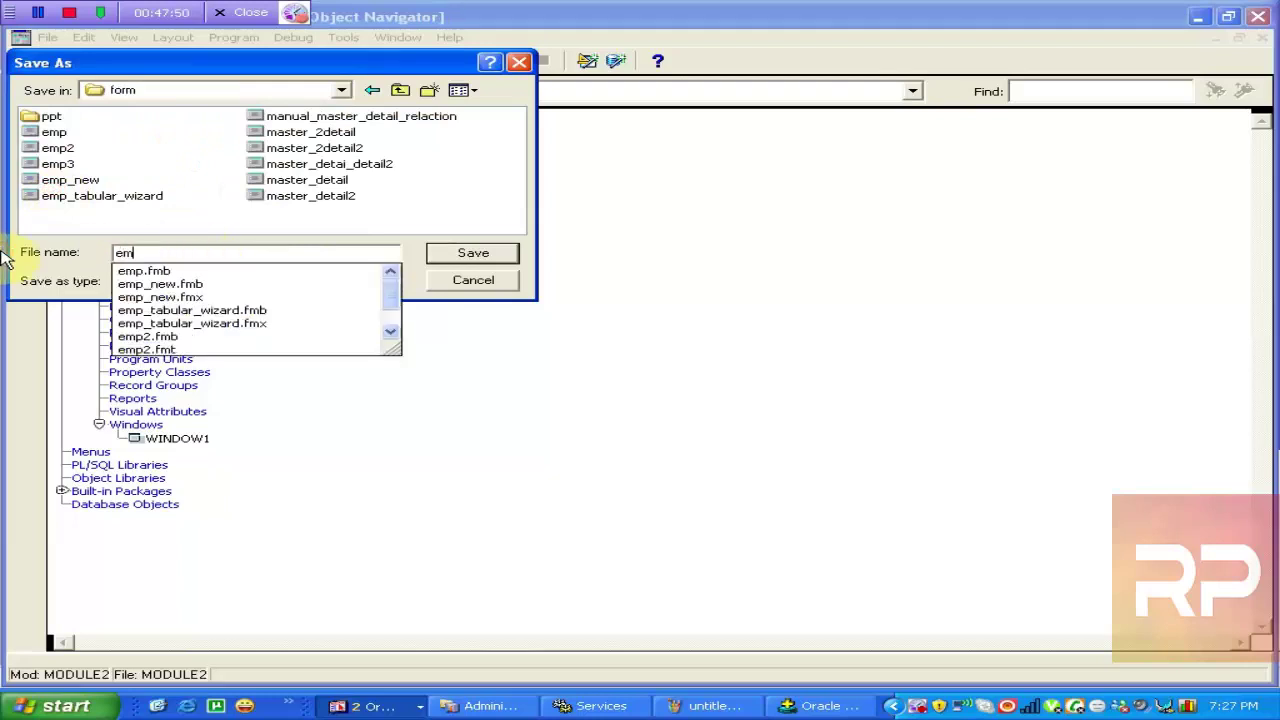
text(p_tabu)
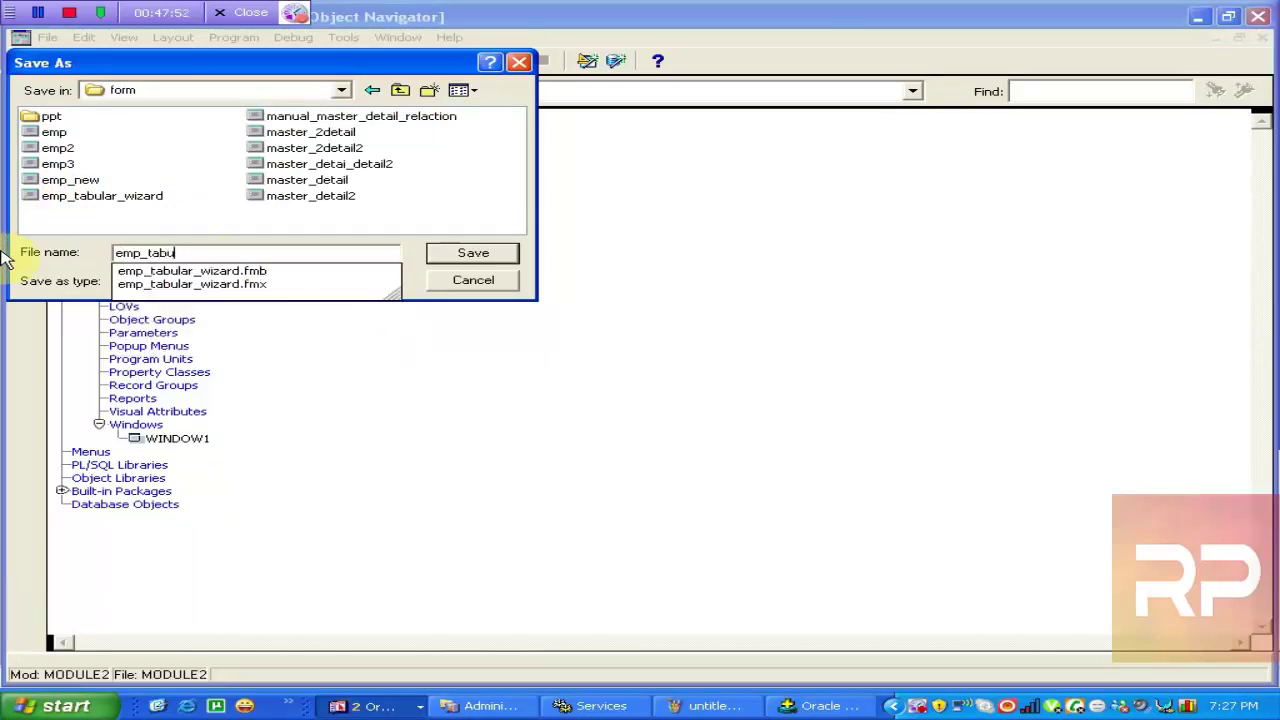
text(lar_manual)
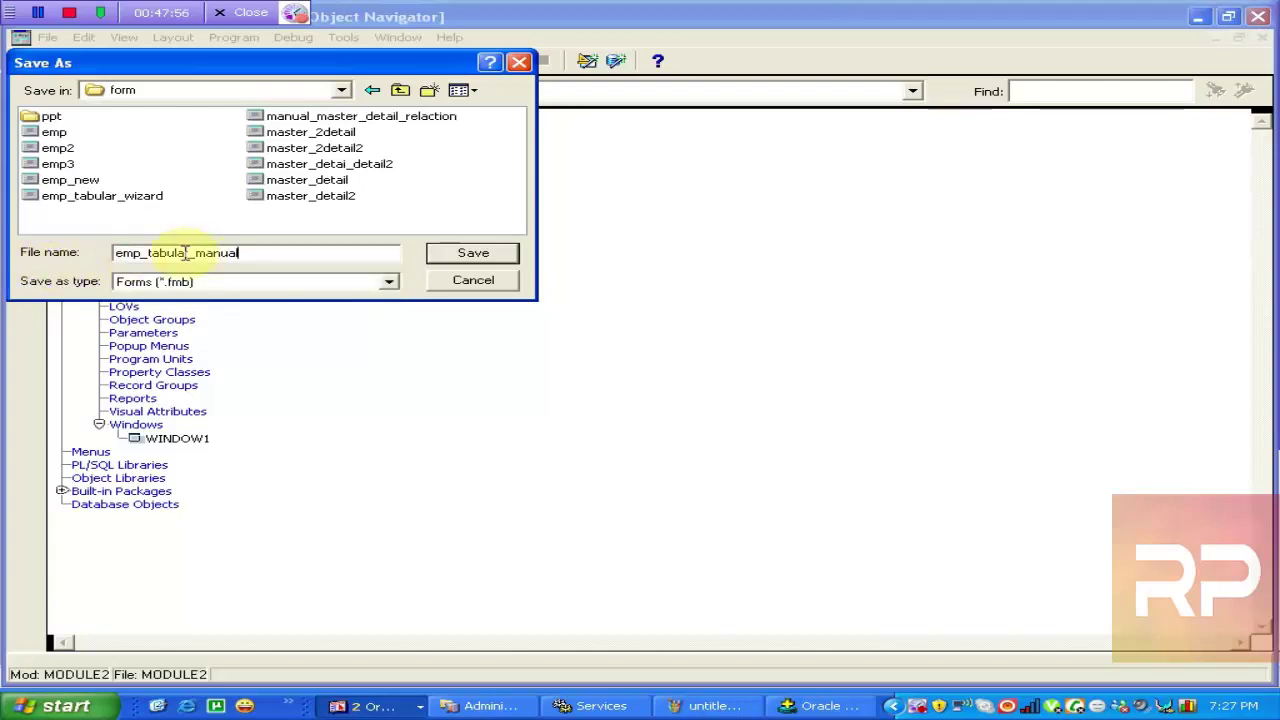
click(446, 254)
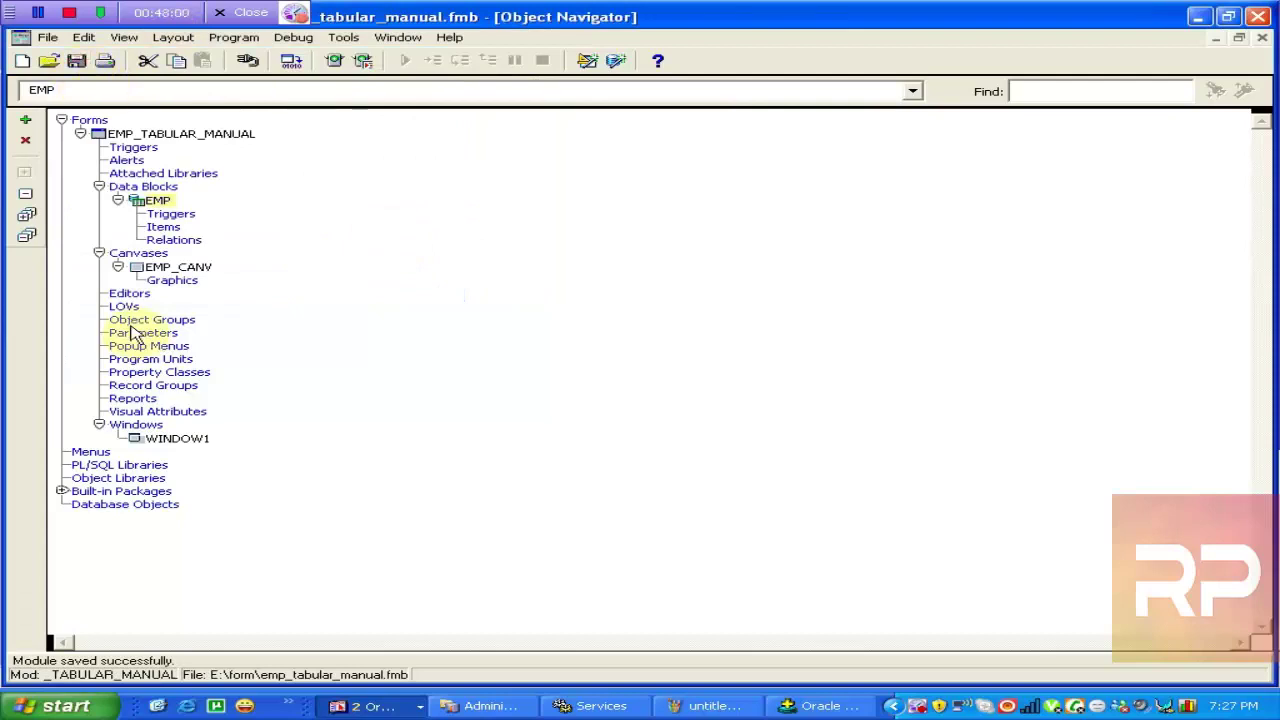
Open the EMP_CANV canvas layout and move the scroll bar to the right side of the canvas
double_click(136, 267)
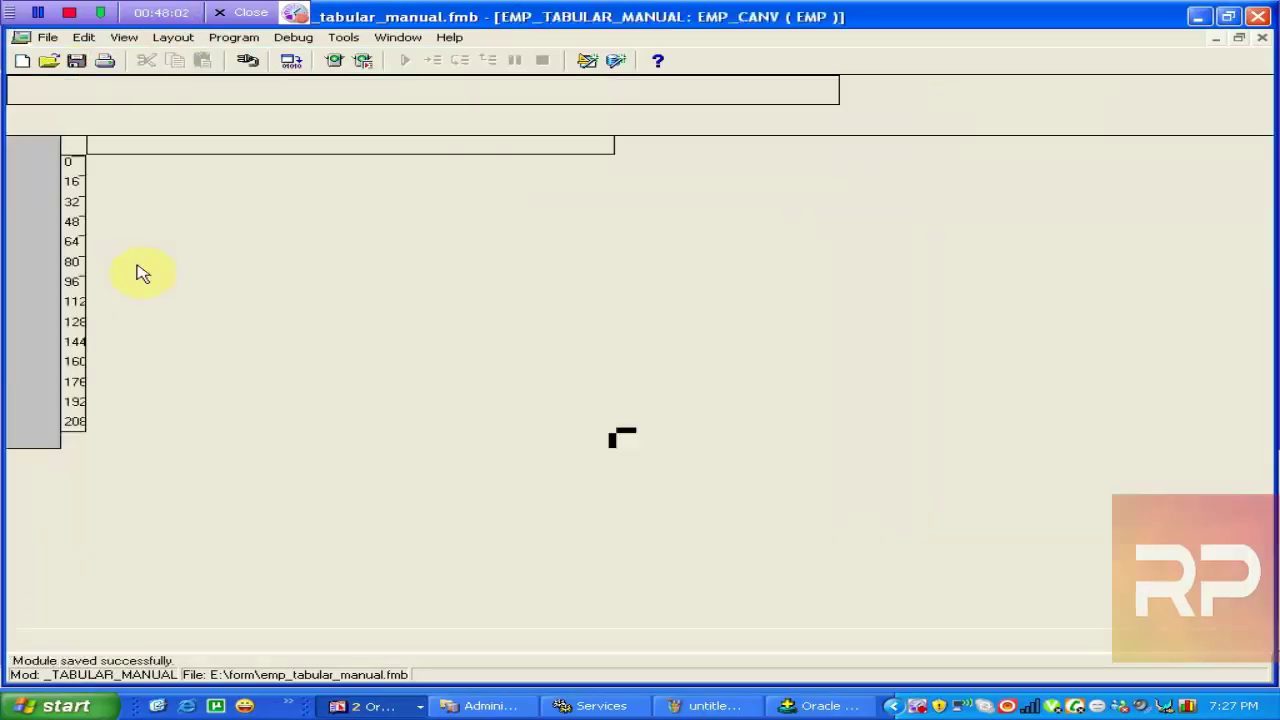
drag(100, 258, 860, 347)
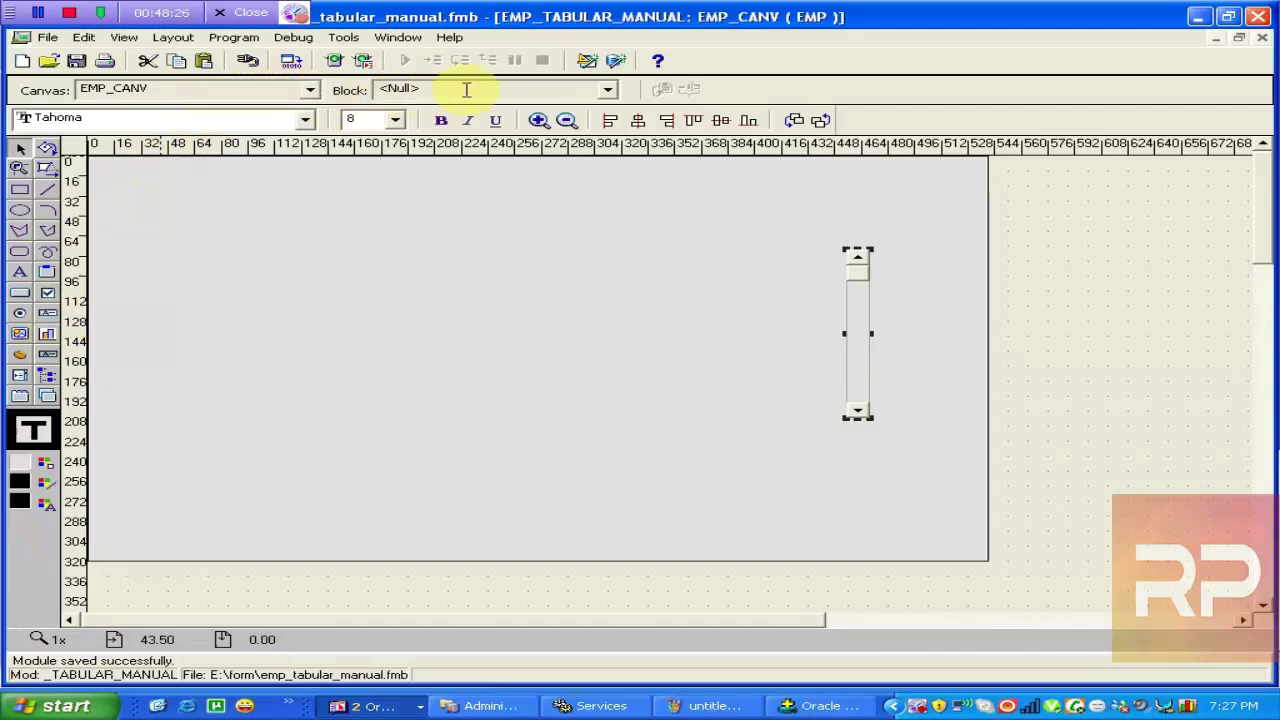
Set the layout's active block to EMP and place a text item in the upper-left part of the canvas
click(609, 90)
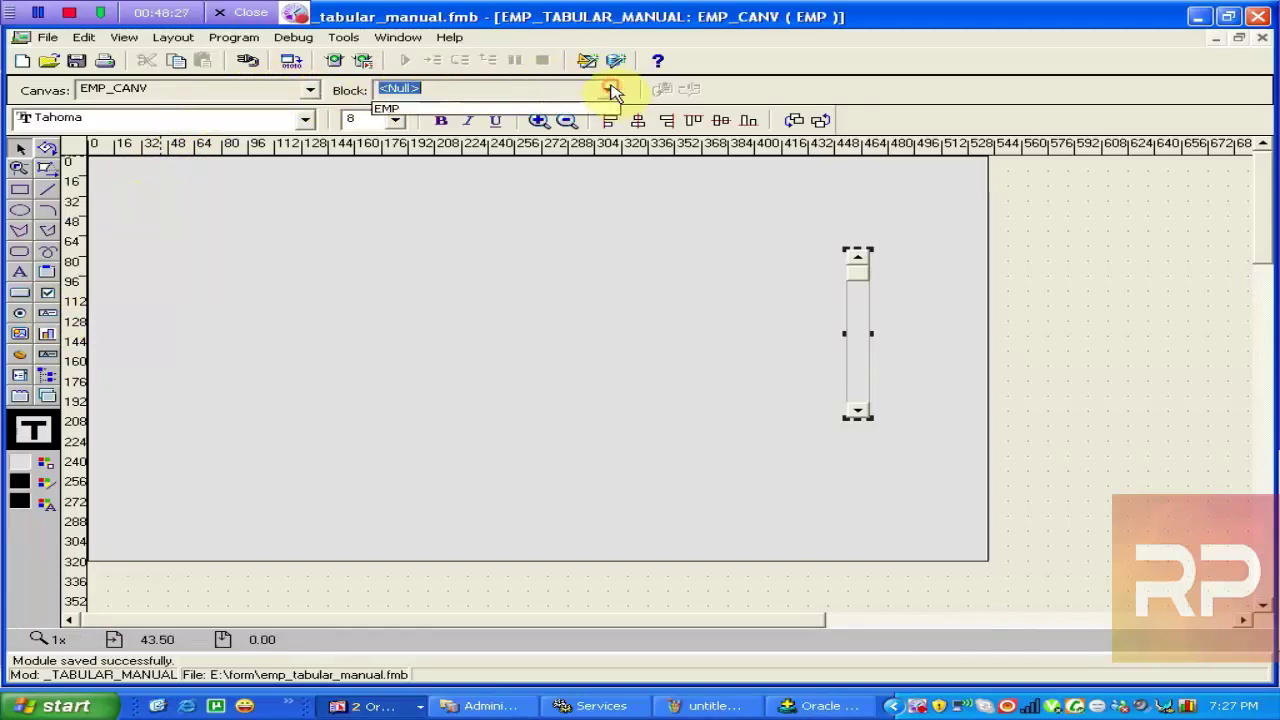
click(420, 108)
click(372, 212)
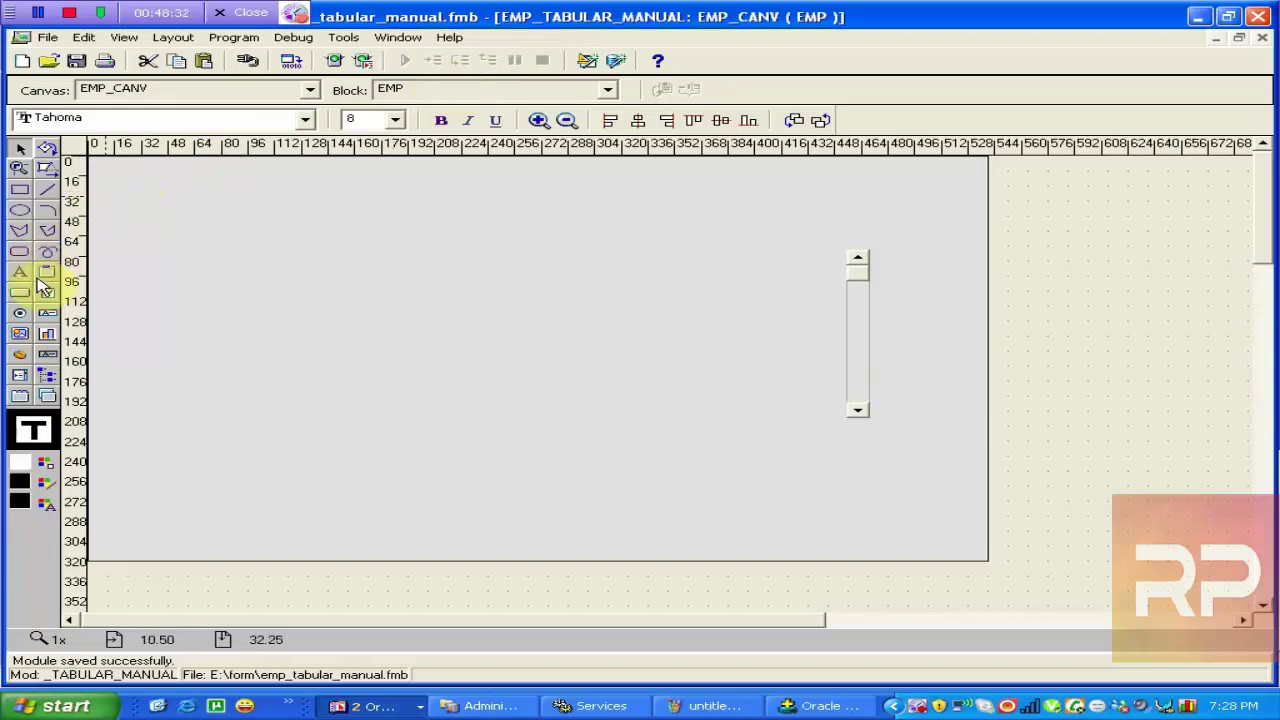
click(48, 315)
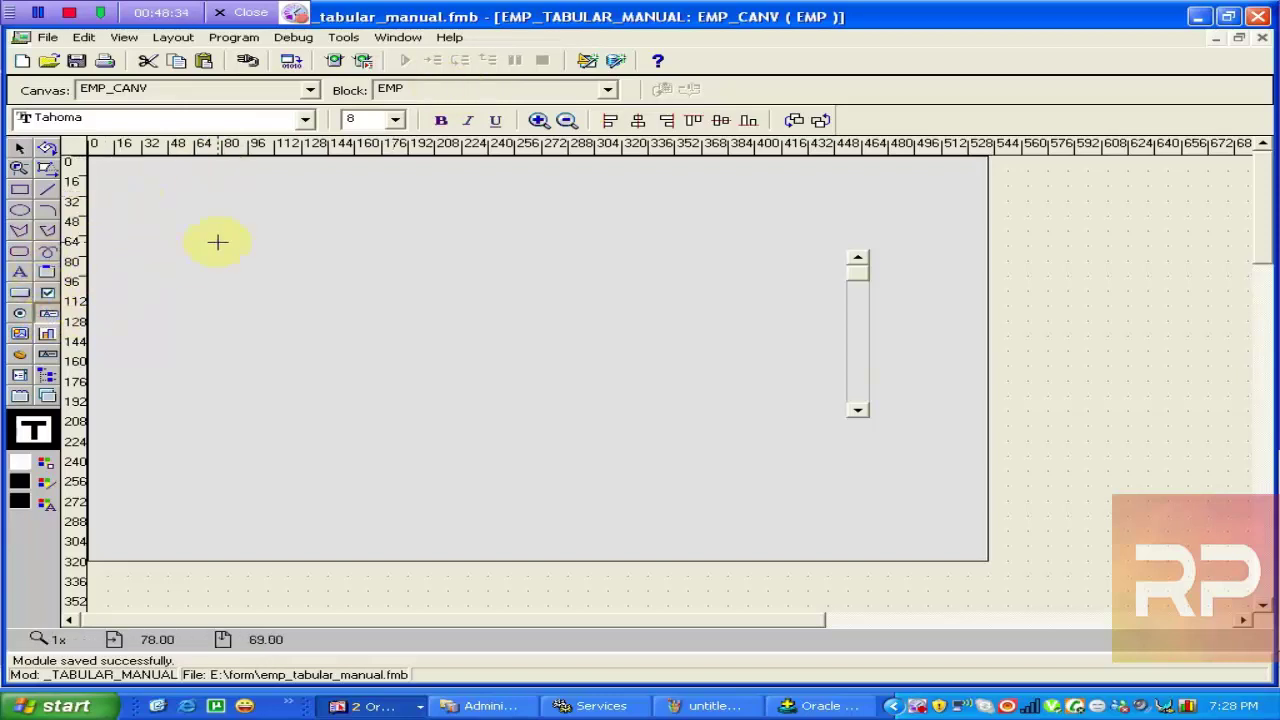
click(246, 220)
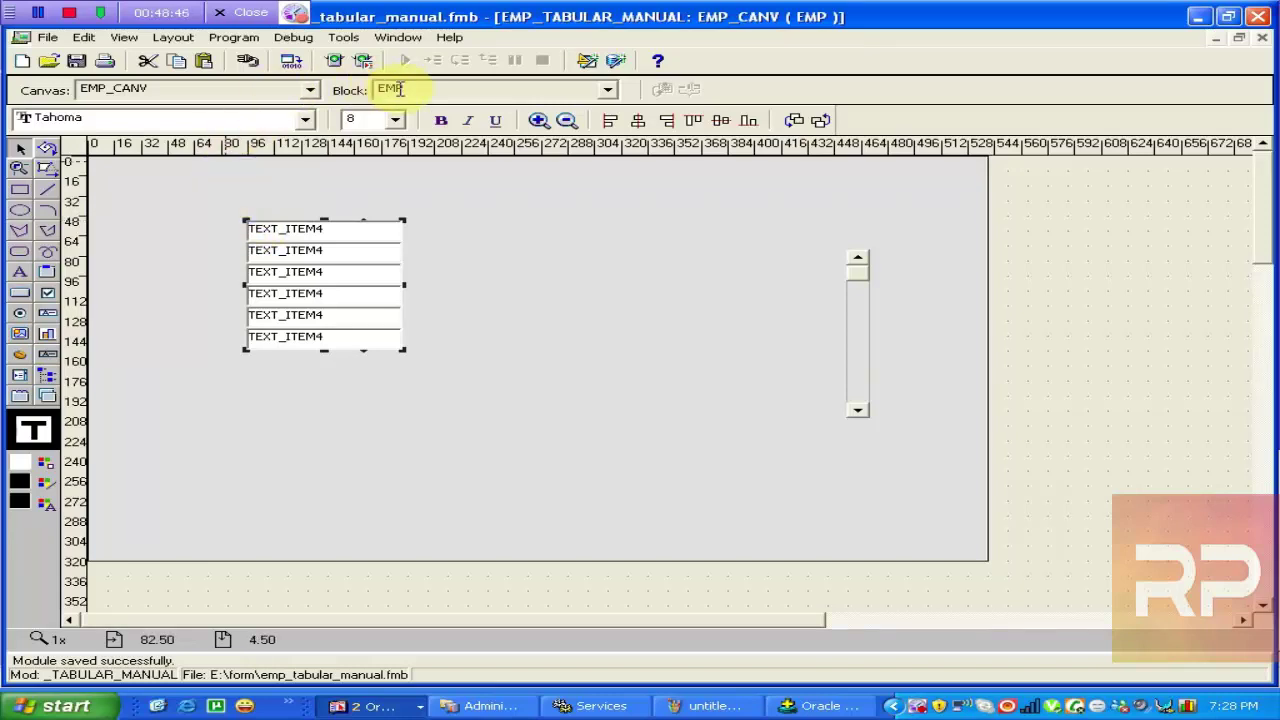
Set the new text item's Number of Items Displayed to 1 and close its properties
double_click(322, 243)
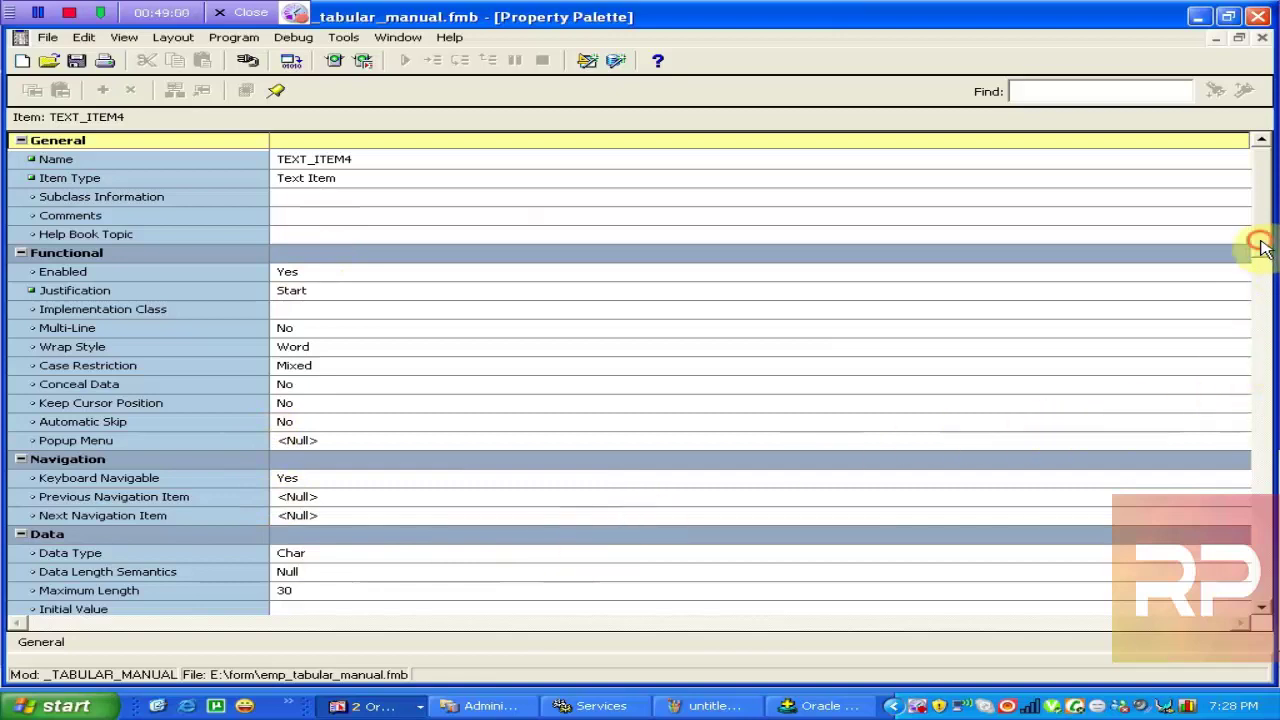
drag(1266, 243, 1266, 277)
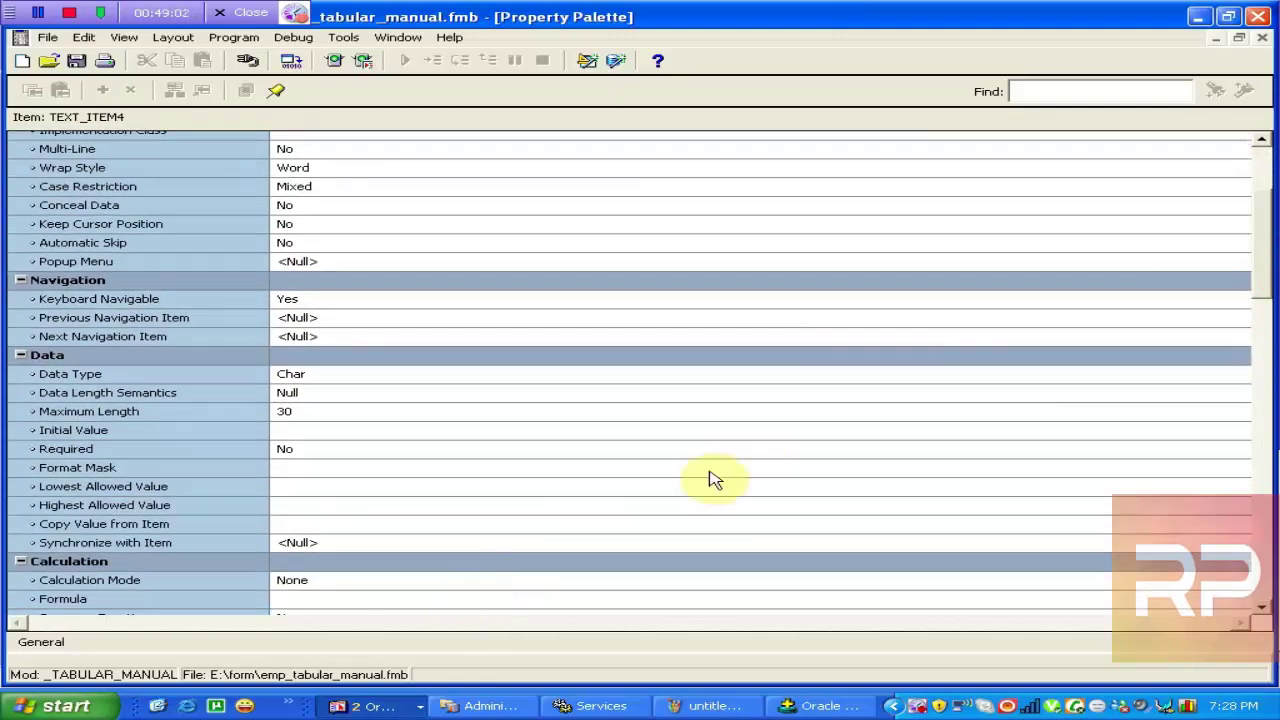
drag(1270, 293, 1268, 320)
click(388, 600)
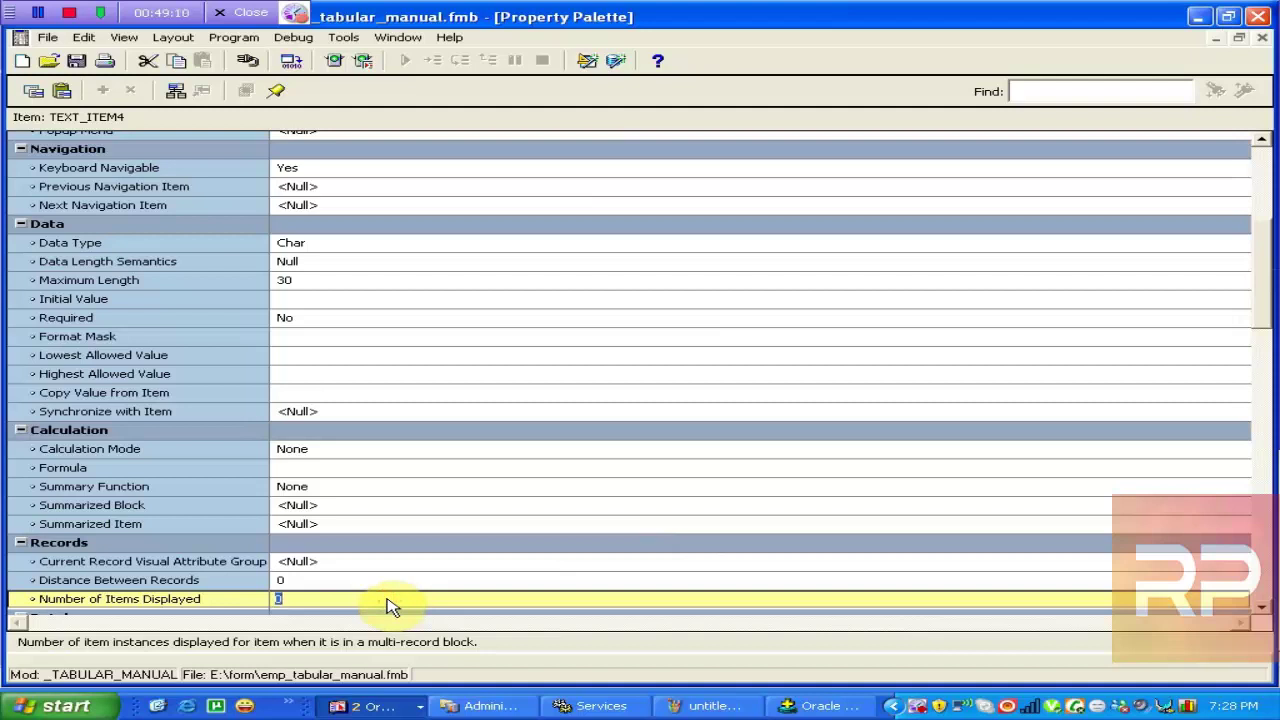
text(1)
click(411, 543)
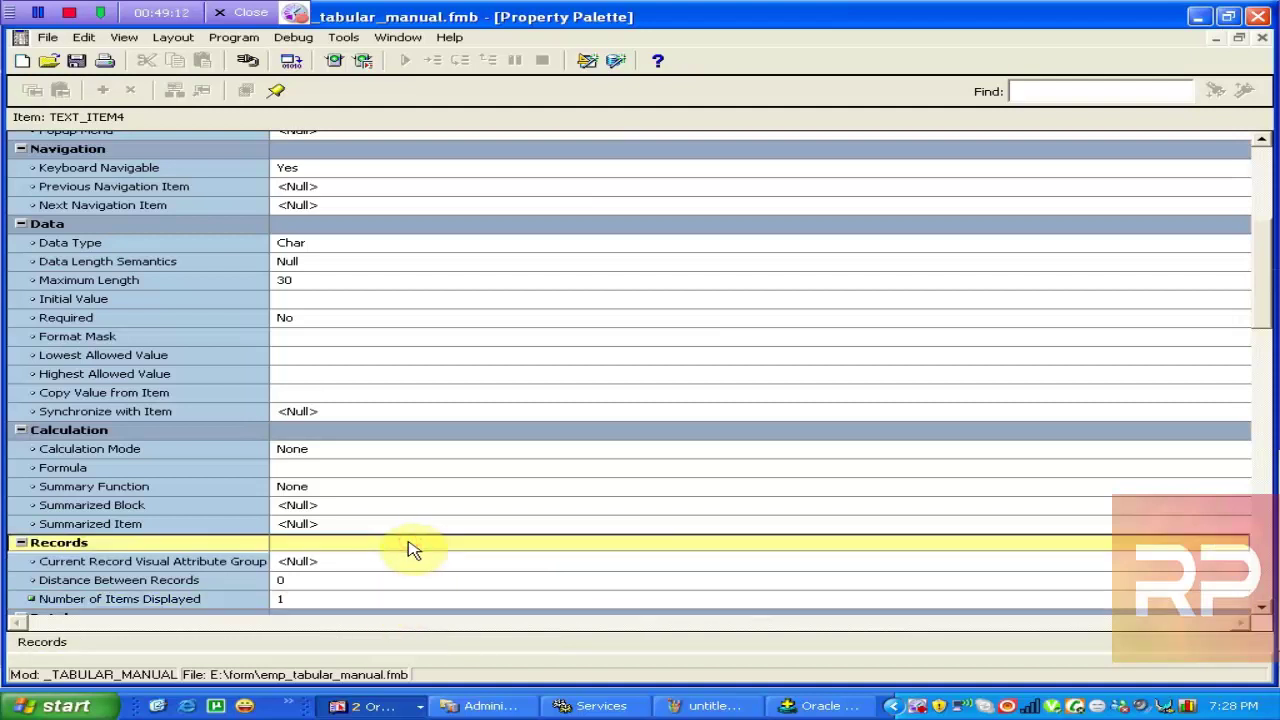
click(1262, 38)
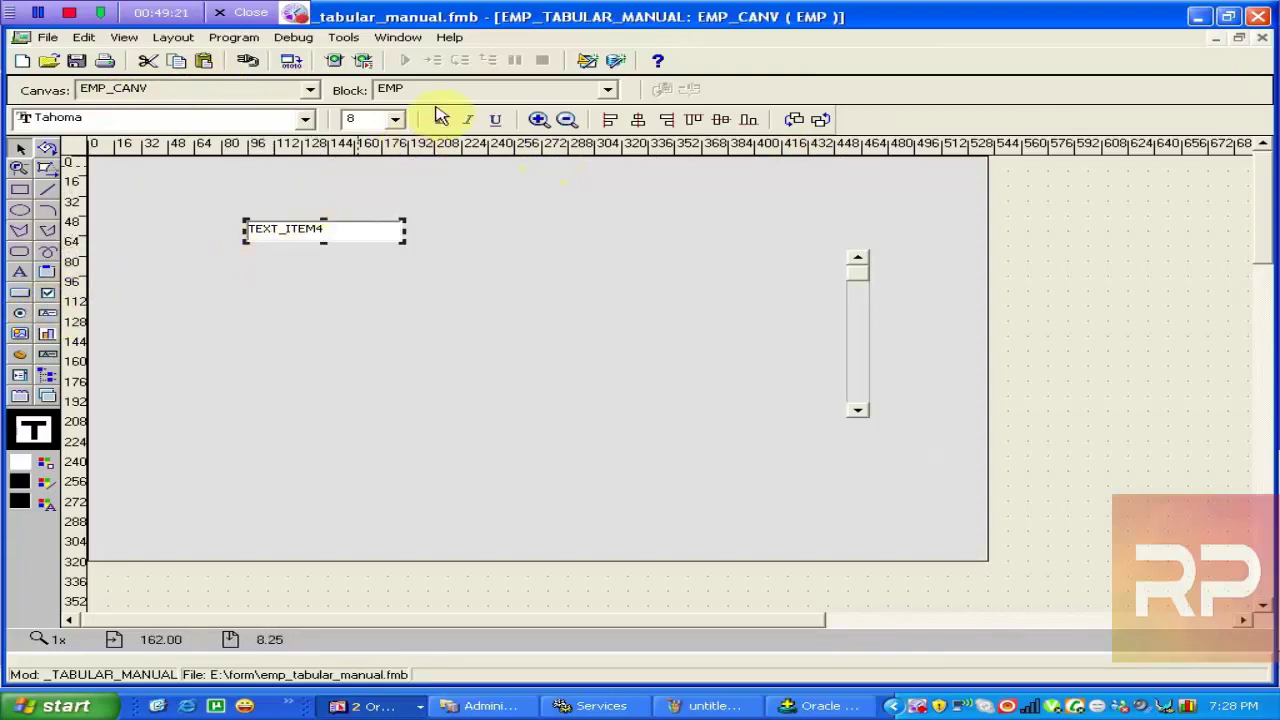
Reset the text item's Number of Items Displayed to 0 and close its properties
double_click(323, 233)
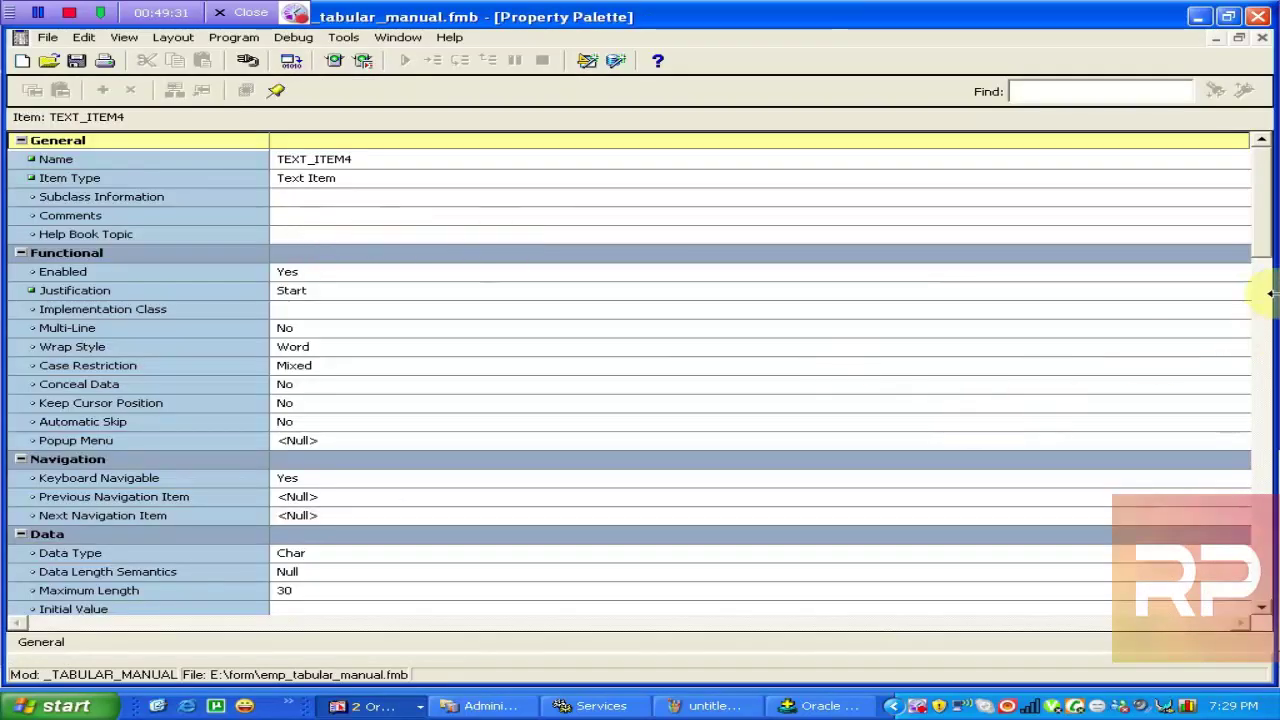
drag(1261, 249, 1260, 350)
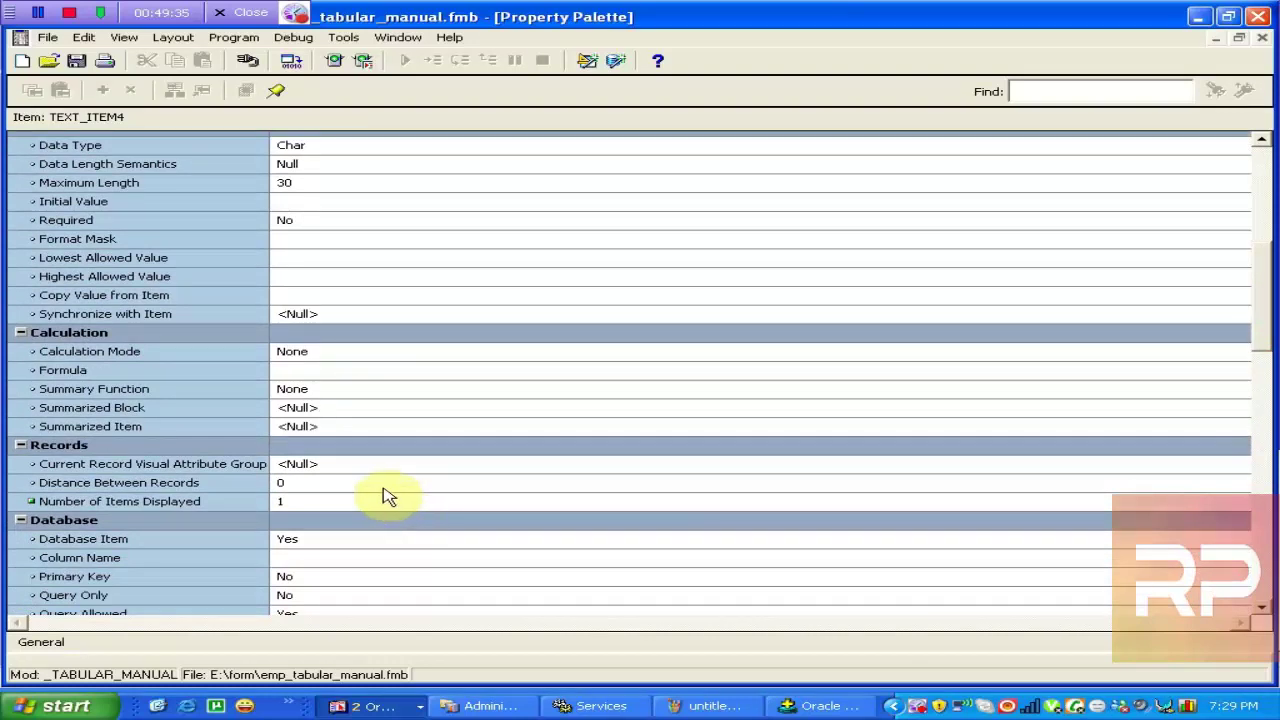
click(312, 500)
text(5)
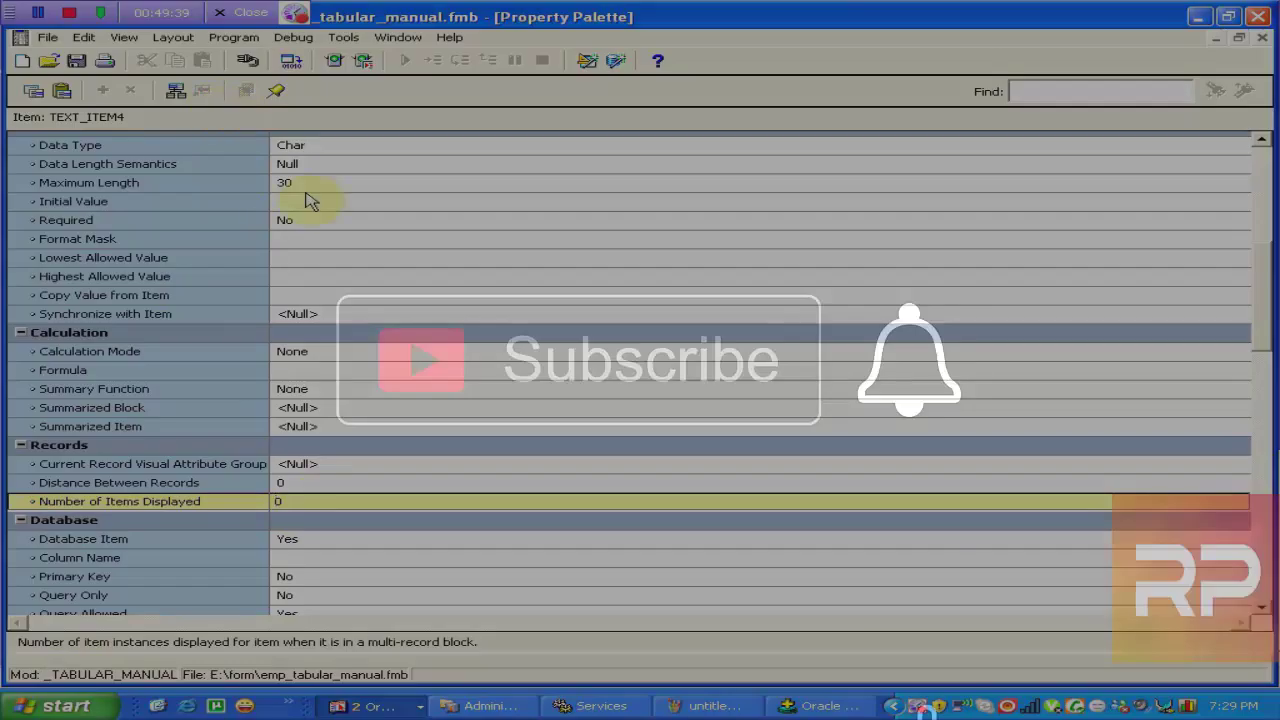
click(522, 340)
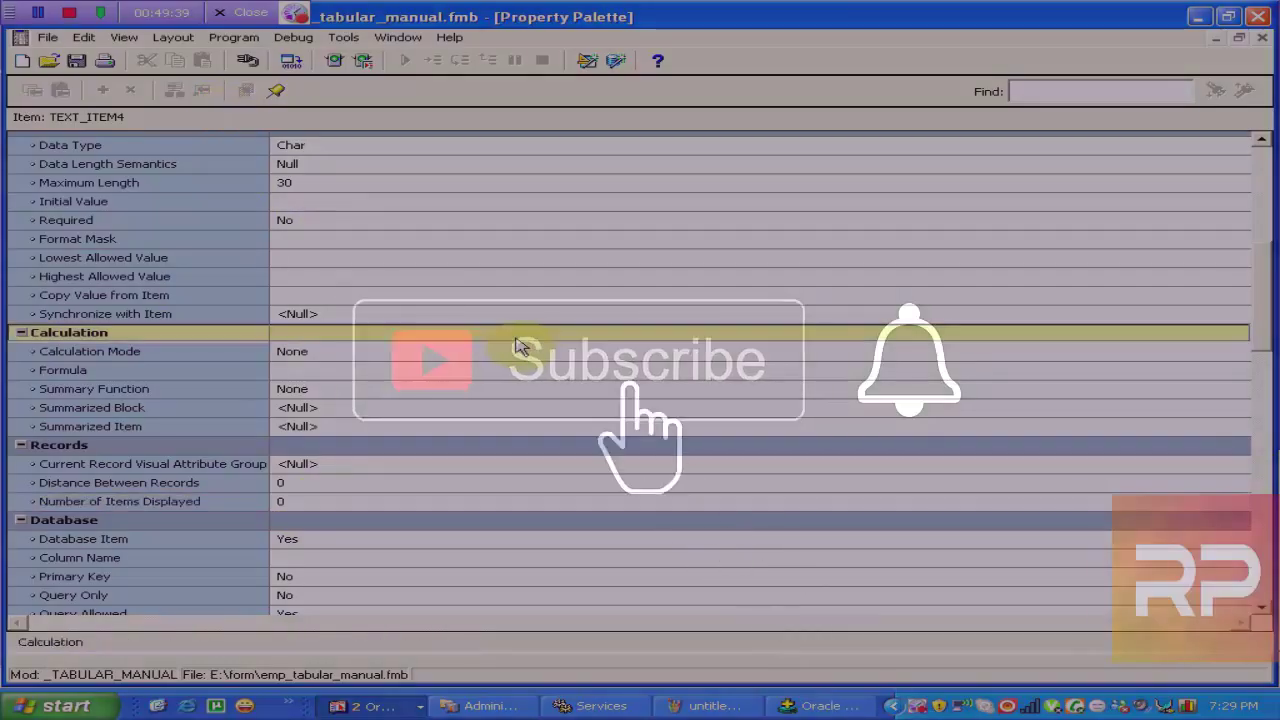
click(1262, 37)
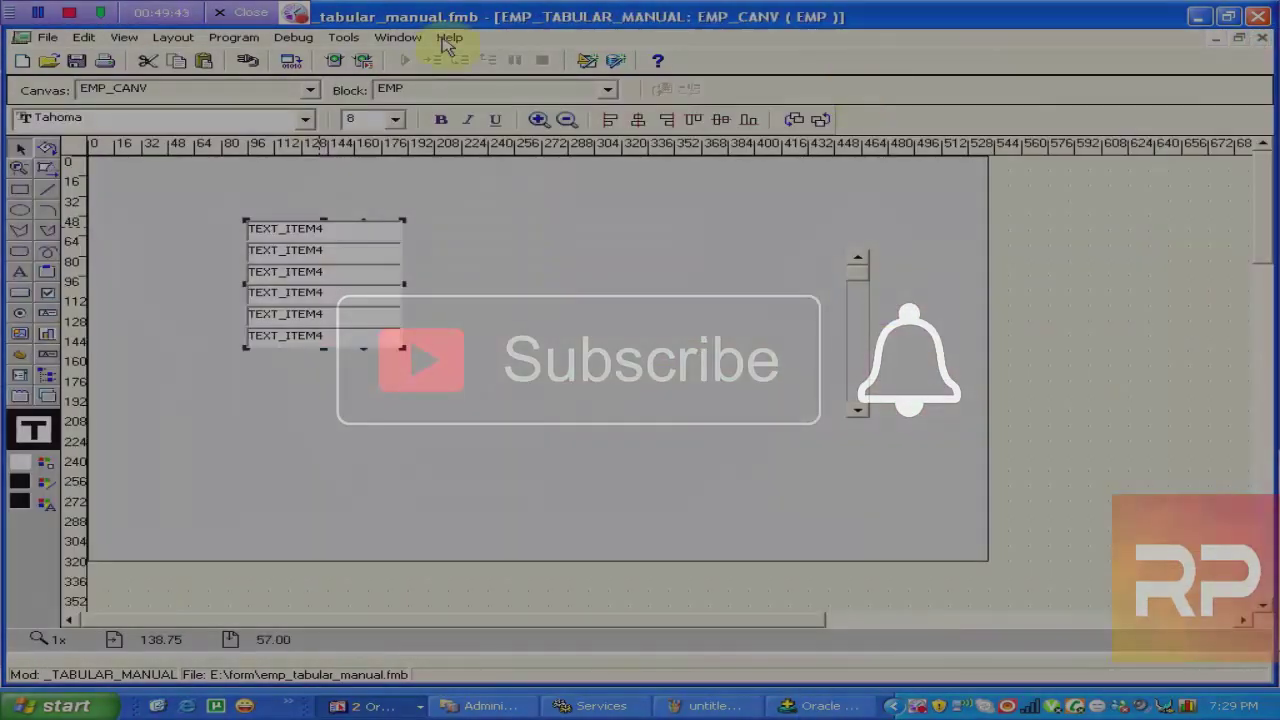